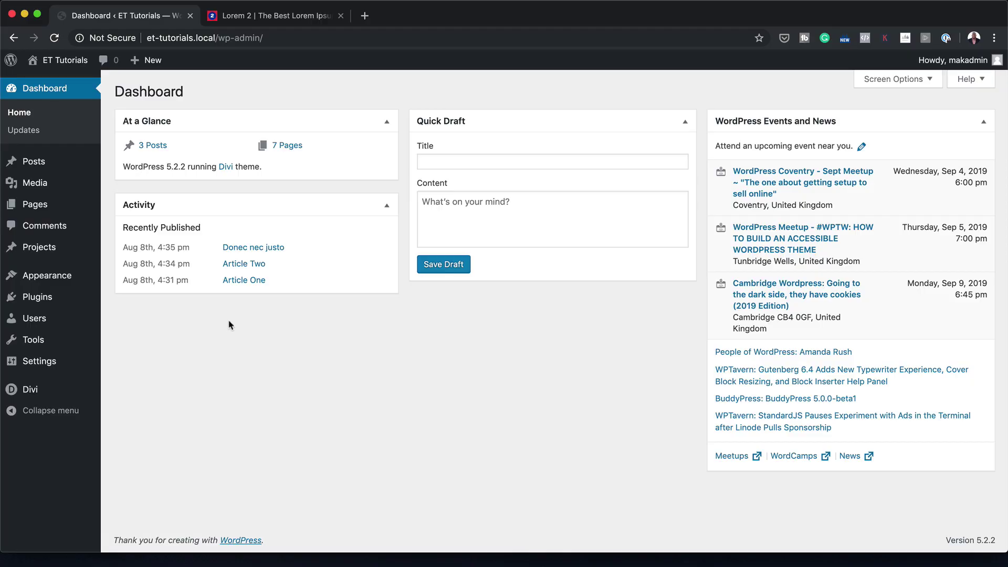
Add a new page titled "Divi’s Row Borders to Create a Stunning Hero Section Design"
mouse_move(35, 204)
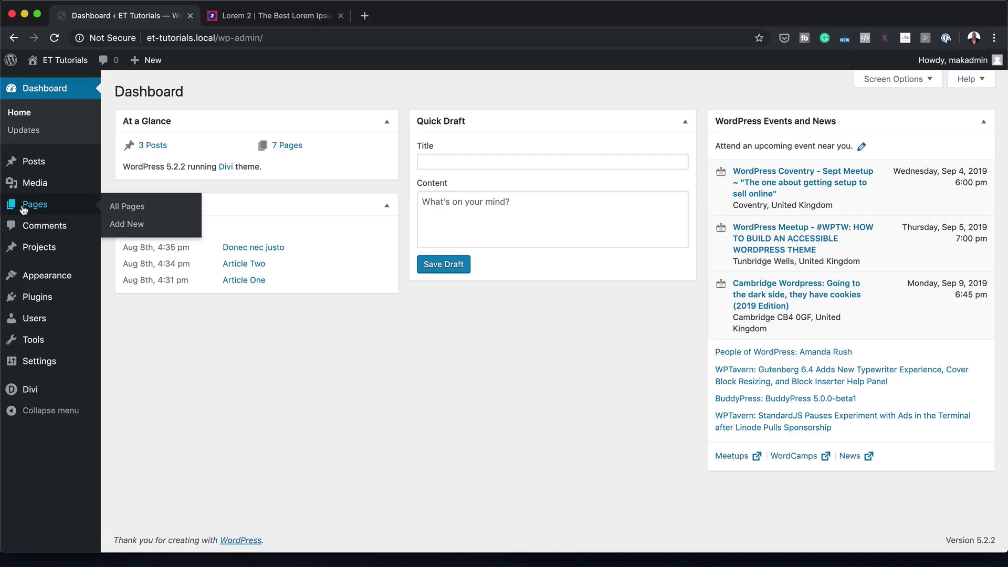
click(127, 225)
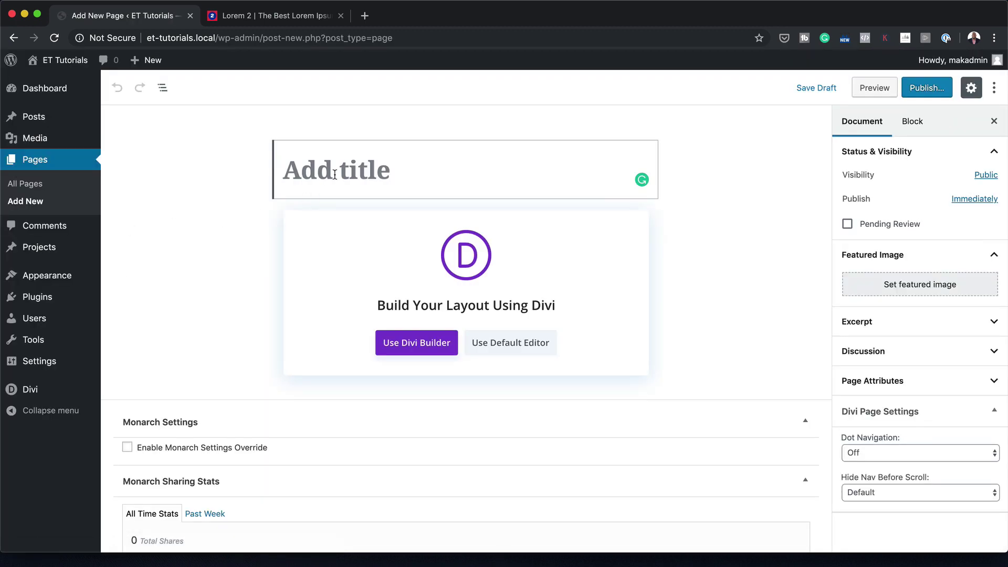
text(Divi’s Row Borders to Create a Stunning Hero Section Design)
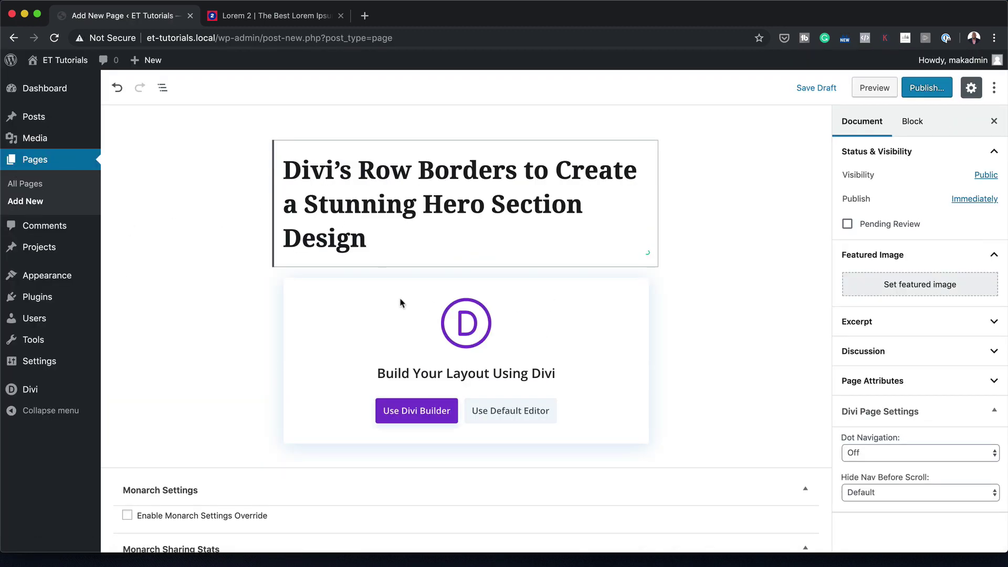
Open the page in the Divi Builder, choose to build it from scratch, and dismiss the row insertion dialog
click(424, 412)
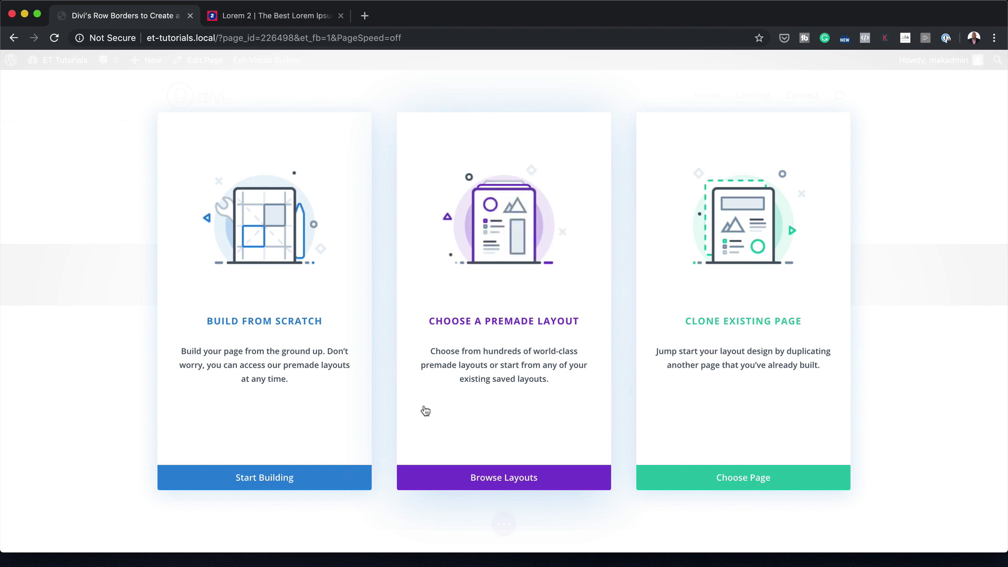
click(287, 323)
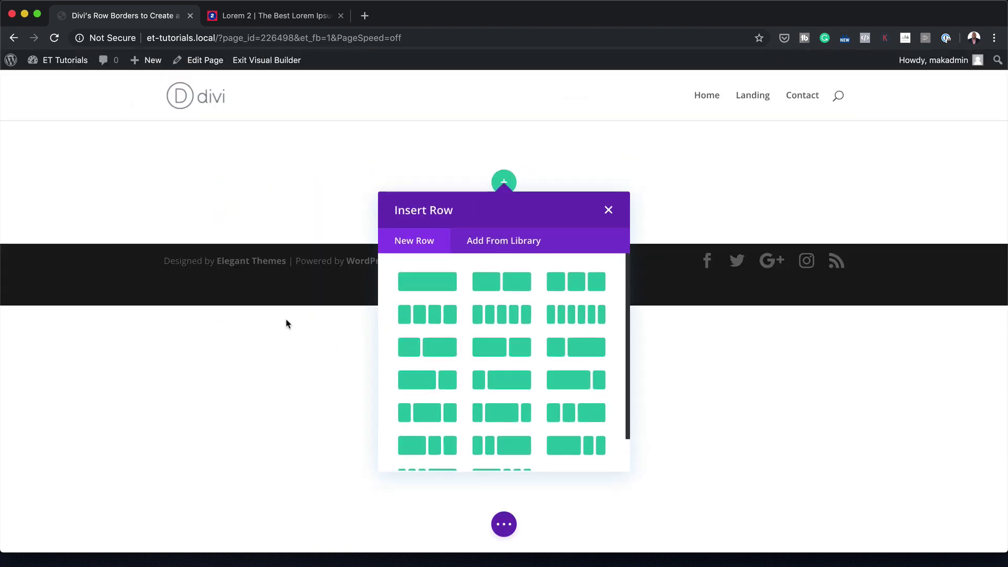
click(608, 209)
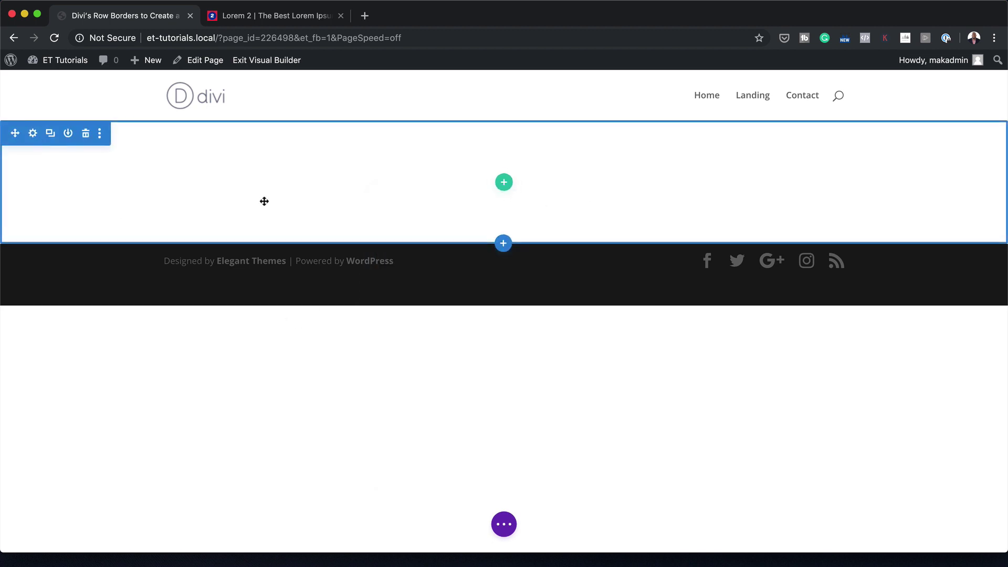
Give the section a gradient background with first color #7e2dff and second color #ffffff
click(33, 135)
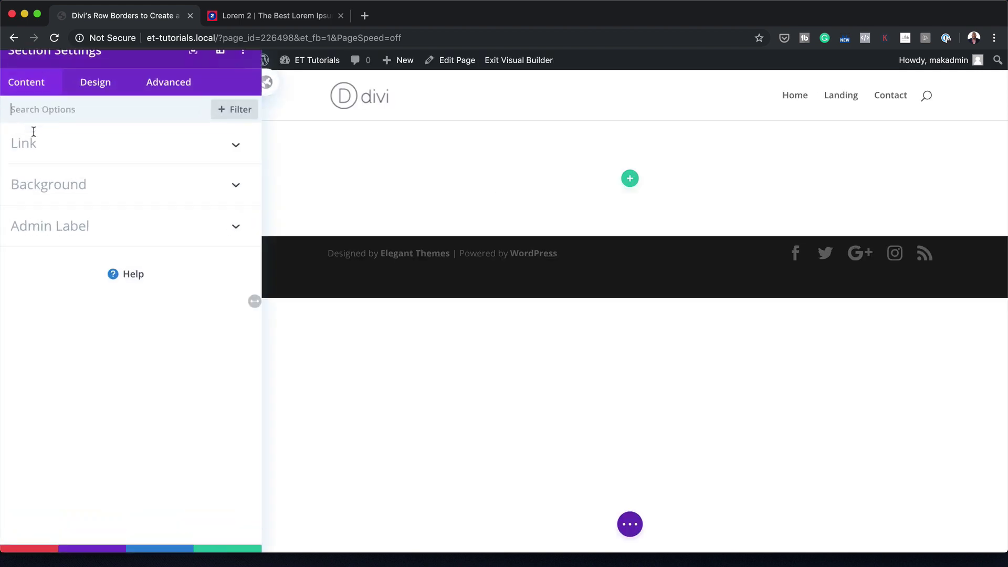
click(58, 193)
click(103, 226)
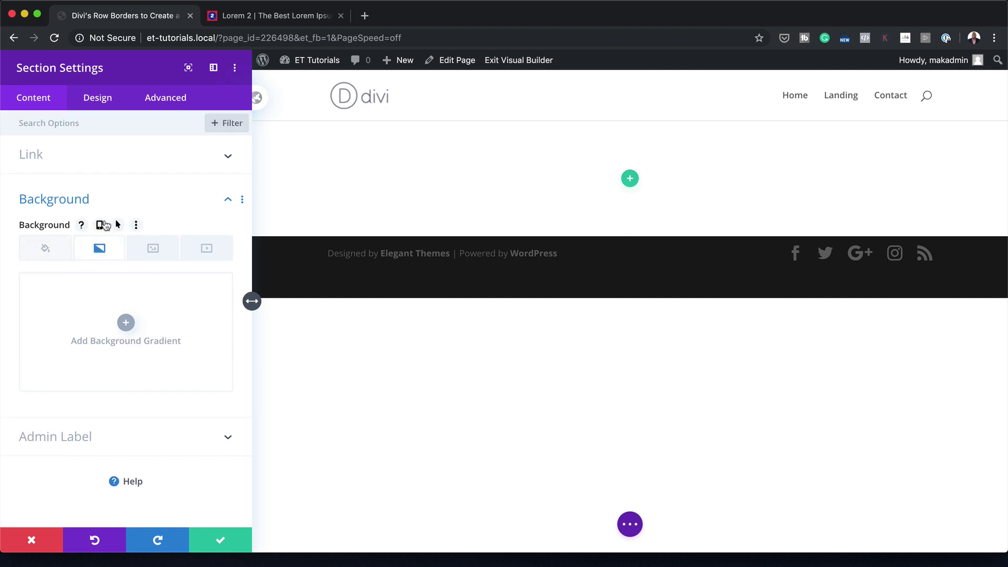
click(125, 324)
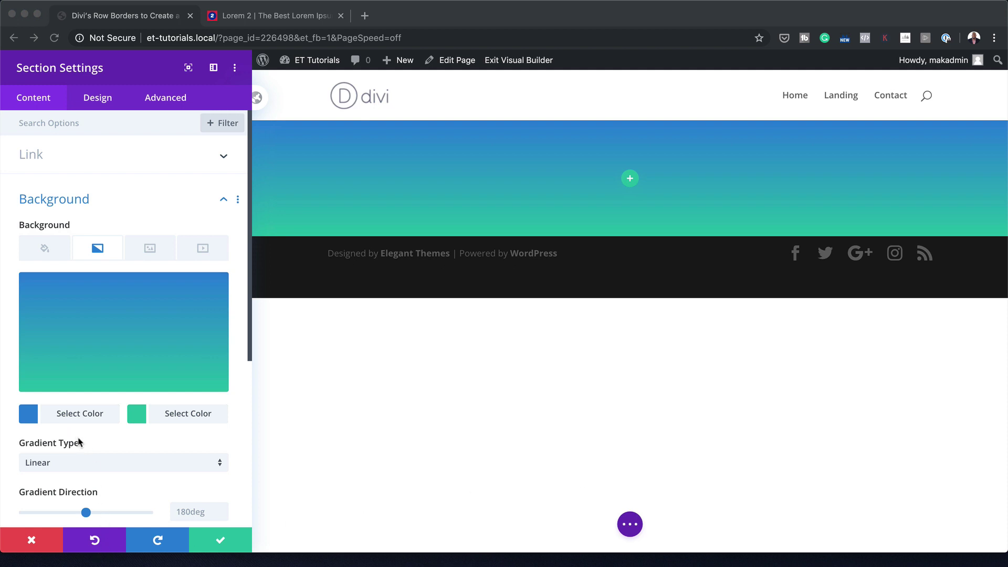
click(30, 418)
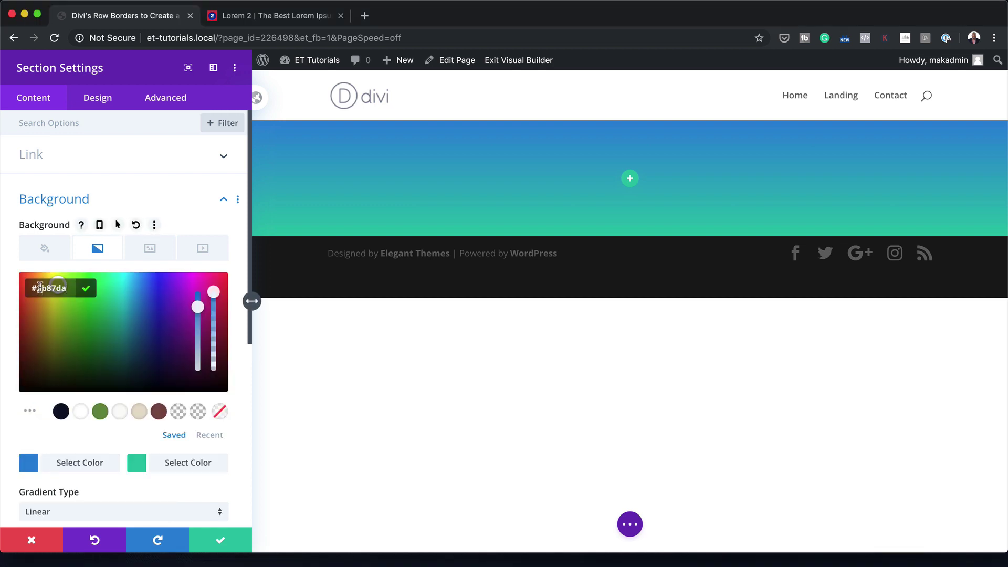
key(super+a)
text(#7e2dff)
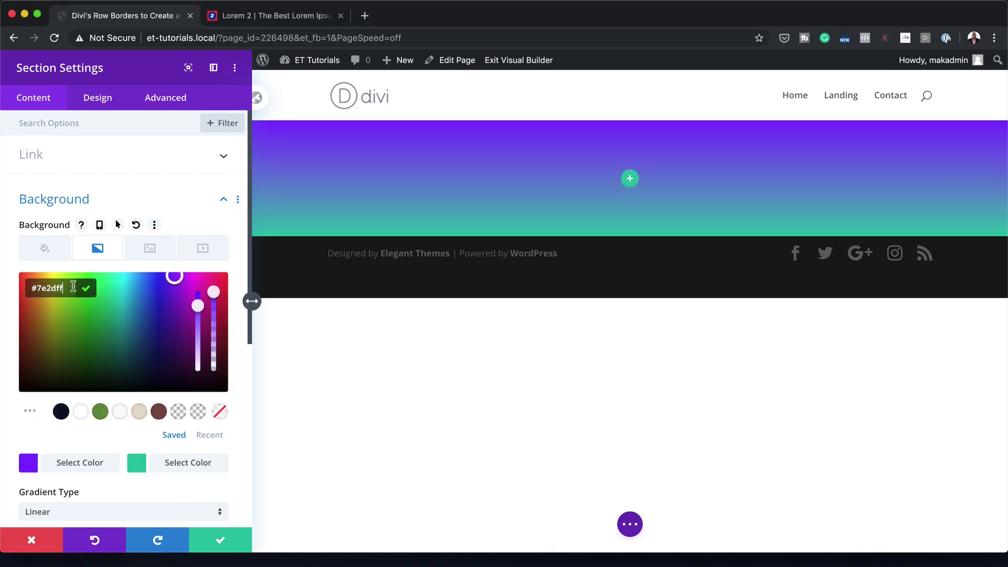
click(137, 464)
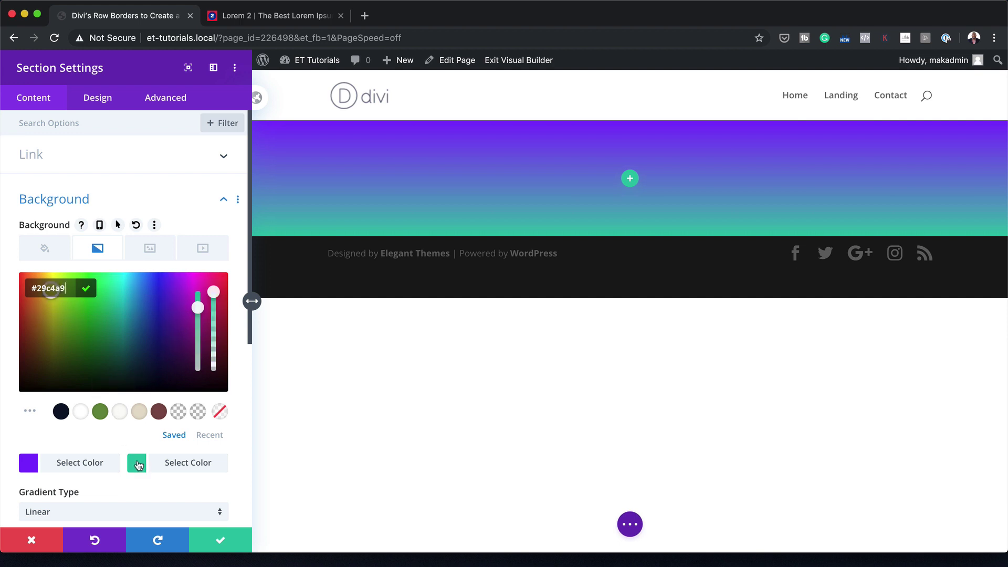
click(81, 413)
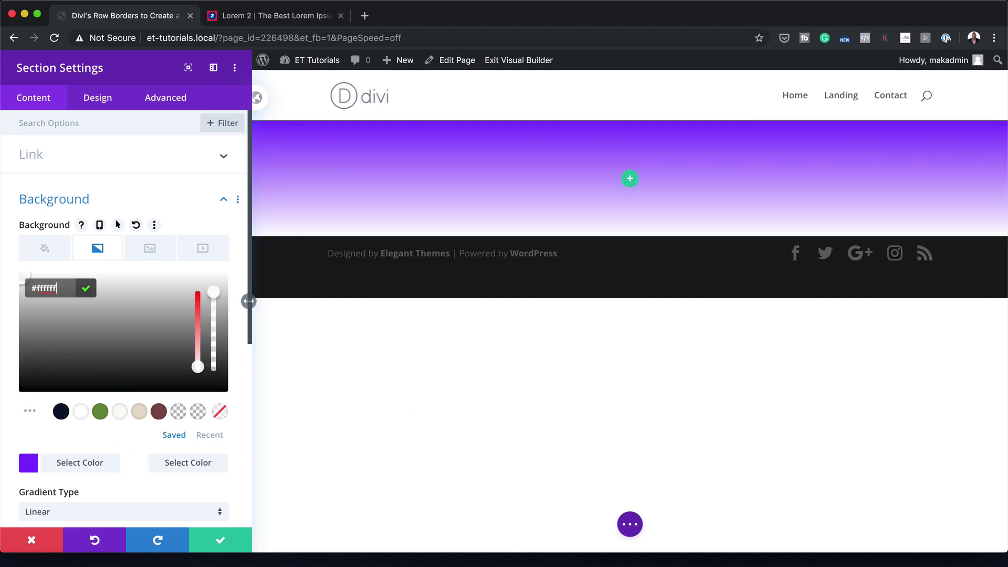
Set both the start and end positions of the section's background gradient to 63%
scroll(158, 444, down, 5)
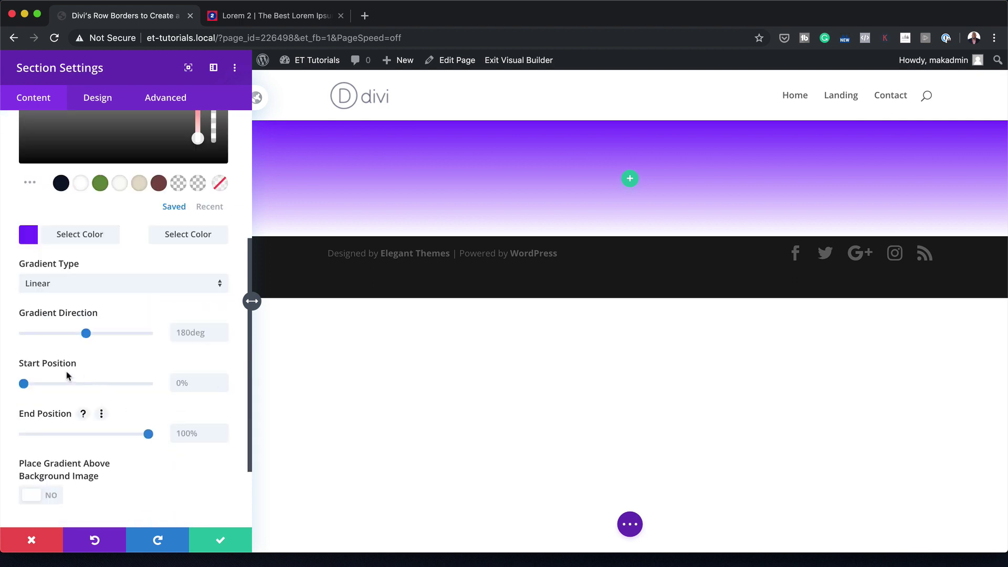
click(176, 384)
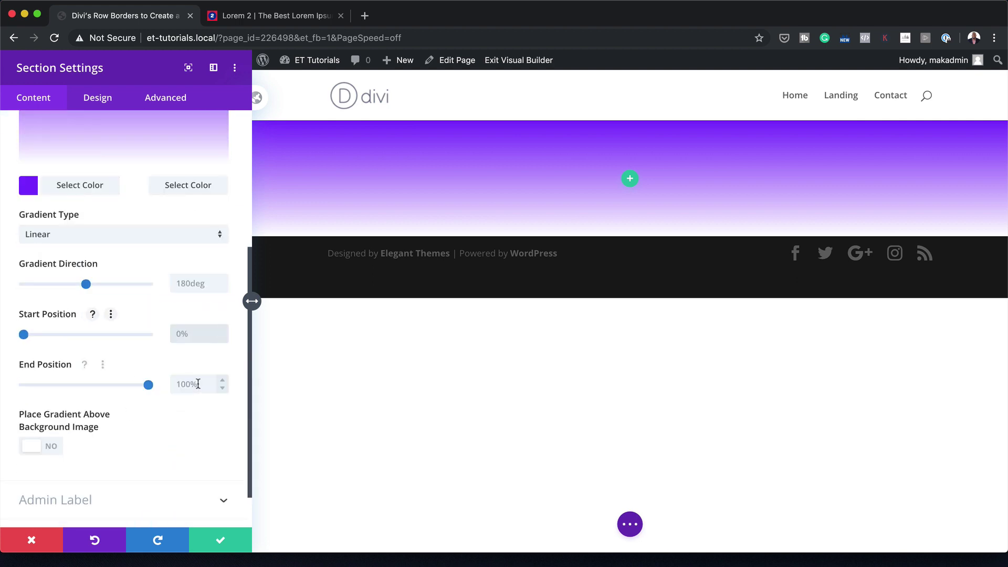
text(63)
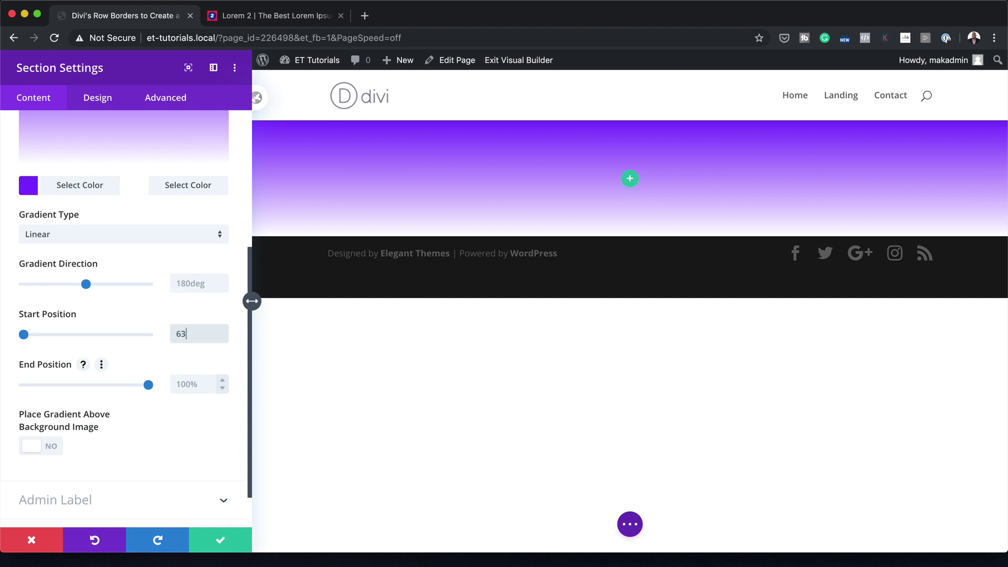
click(192, 384)
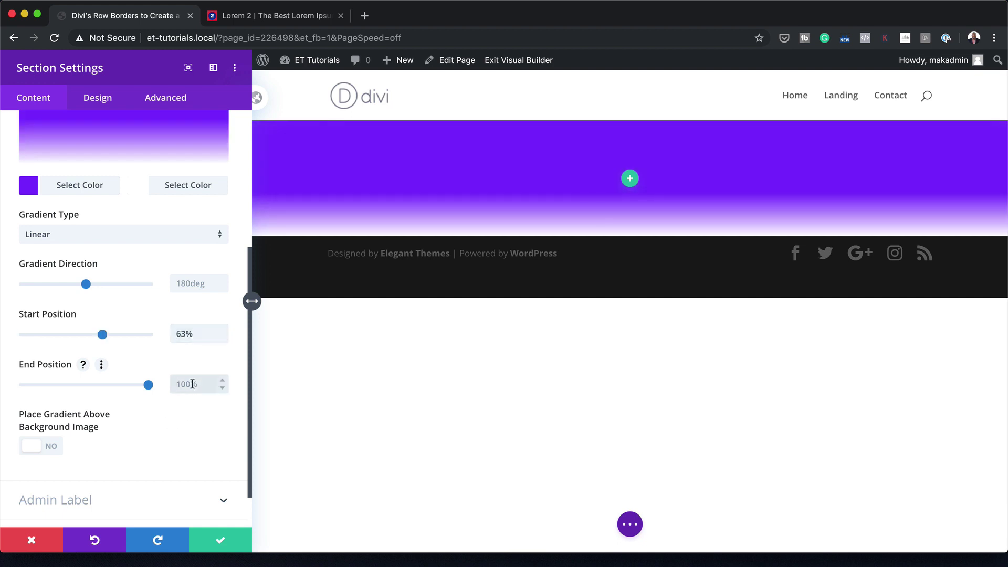
text(63)
key(Return)
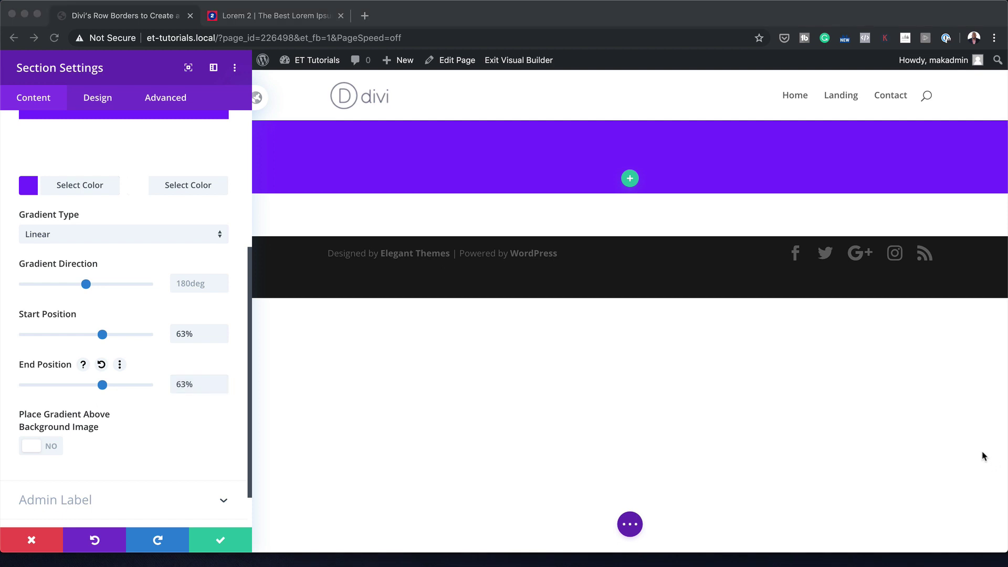
Set the section's top and bottom padding to 6vw, linking the two values, and save the section settings
click(97, 99)
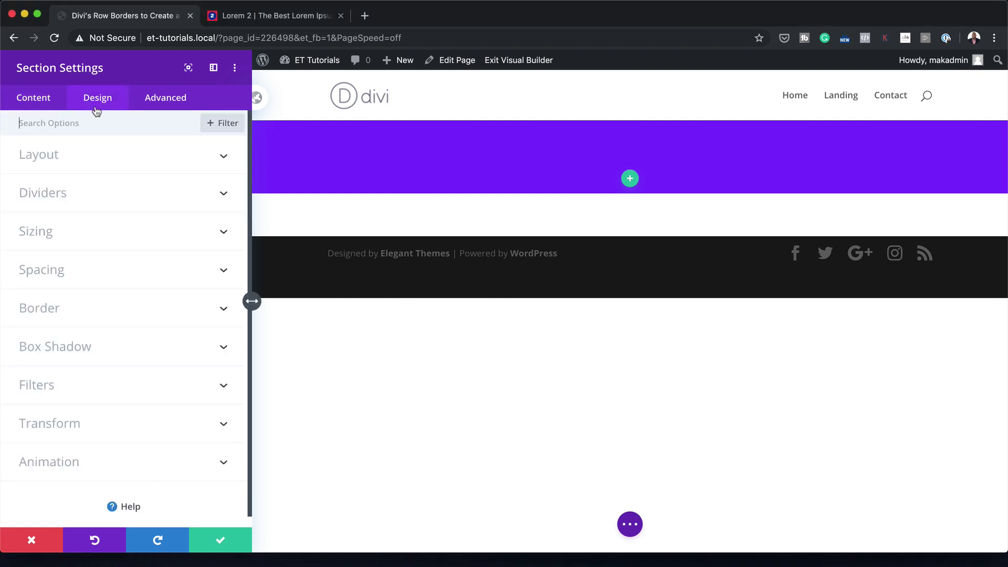
click(53, 234)
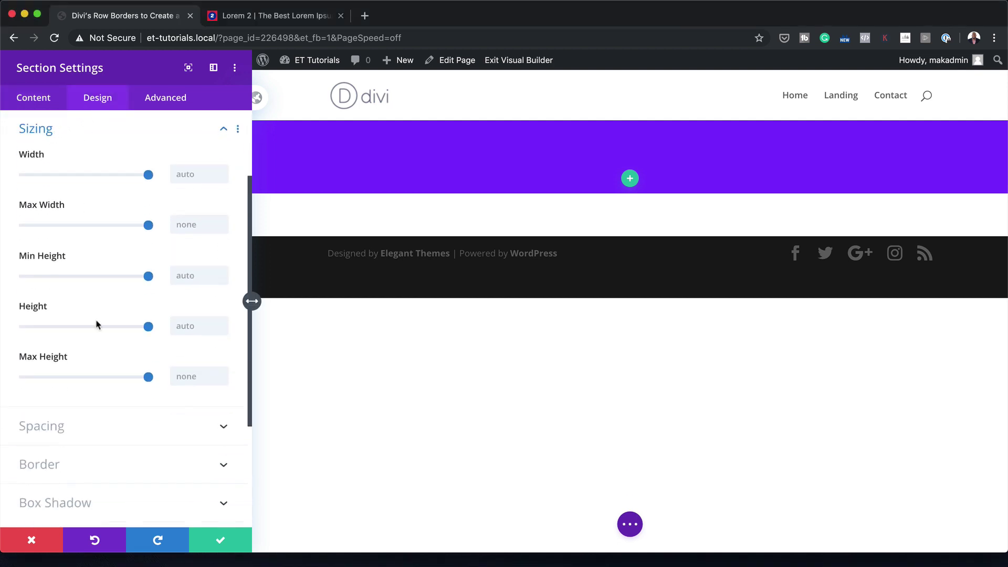
click(63, 426)
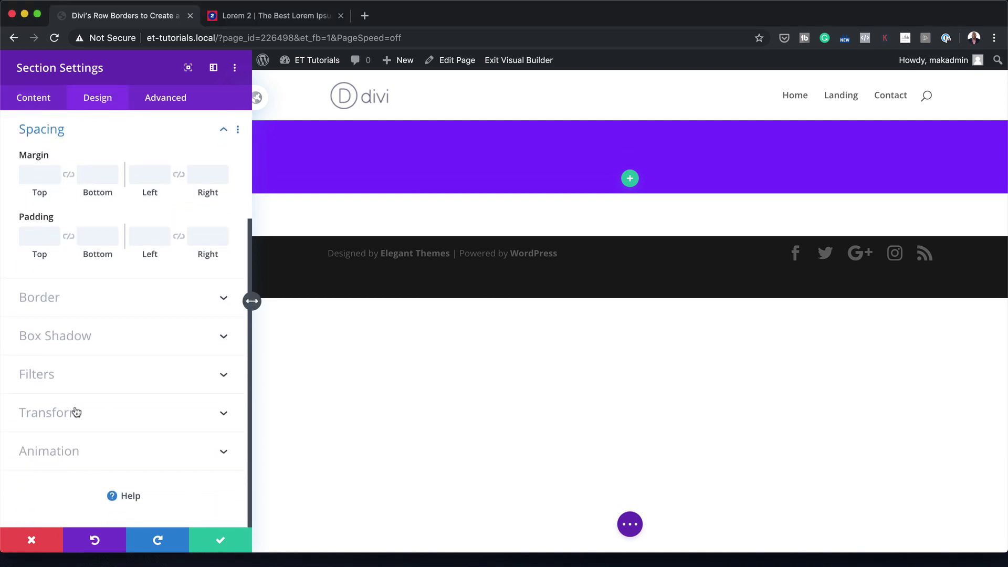
click(34, 235)
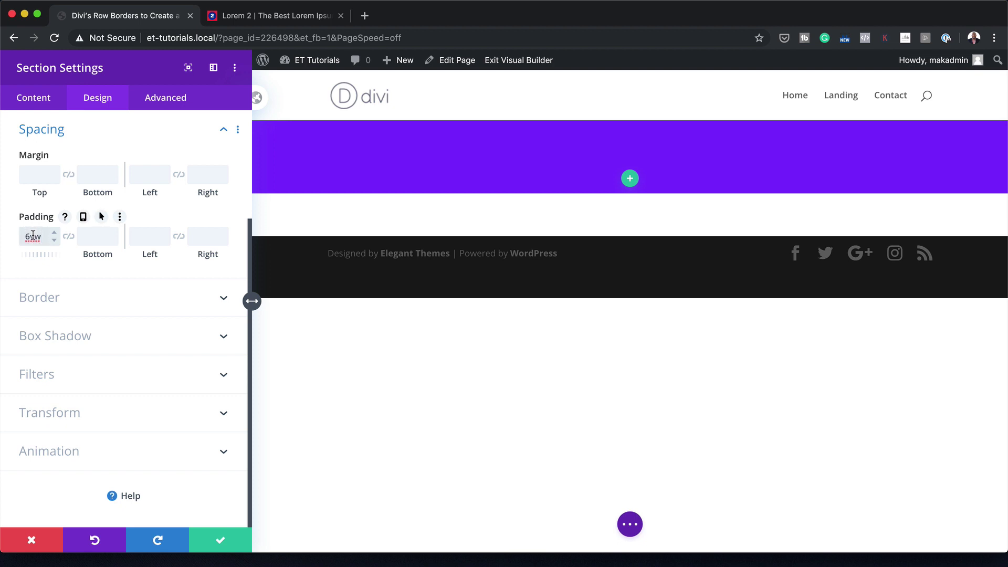
click(69, 237)
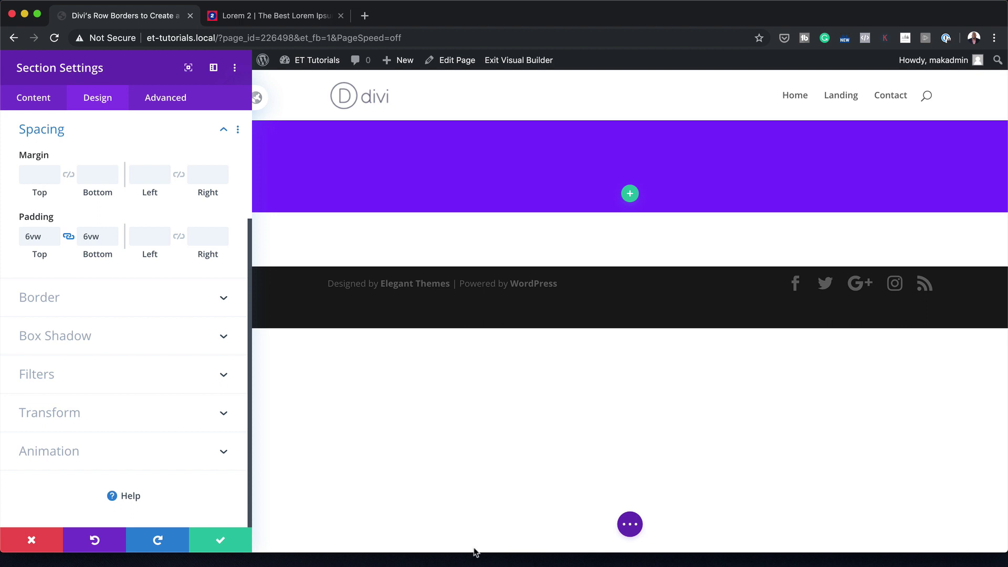
click(218, 541)
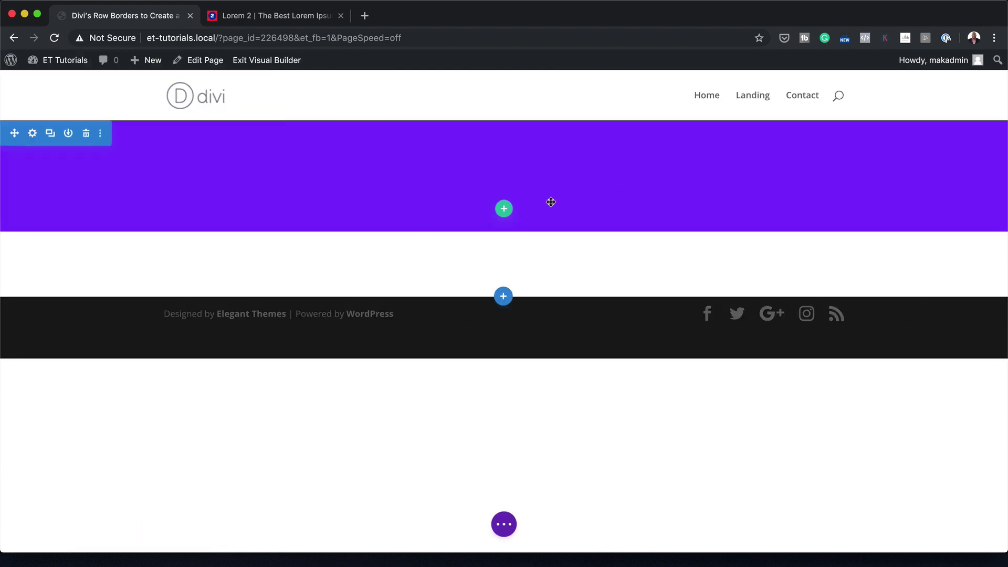
Insert a single-column row into the purple section and dismiss the module insertion dialog
click(503, 208)
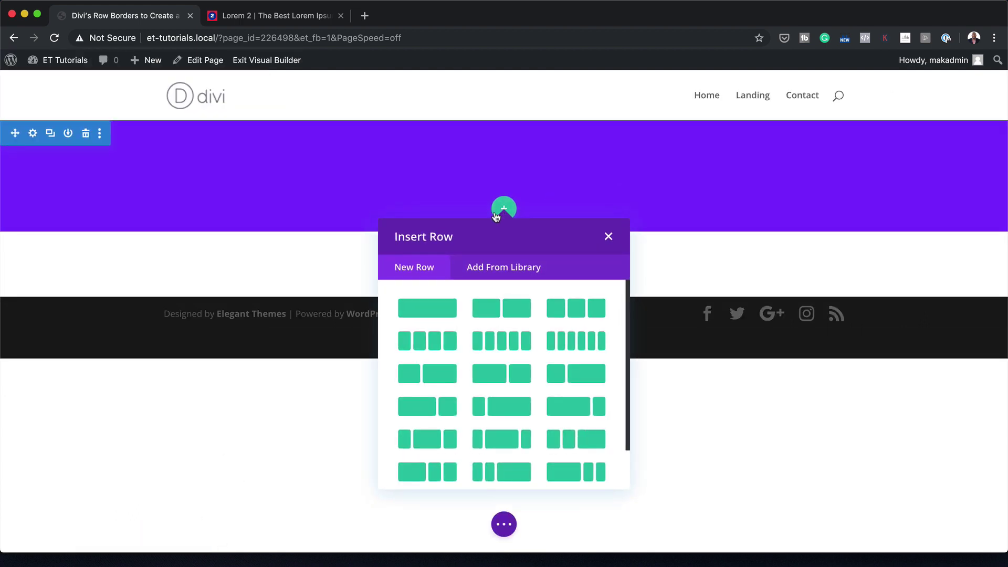
click(439, 314)
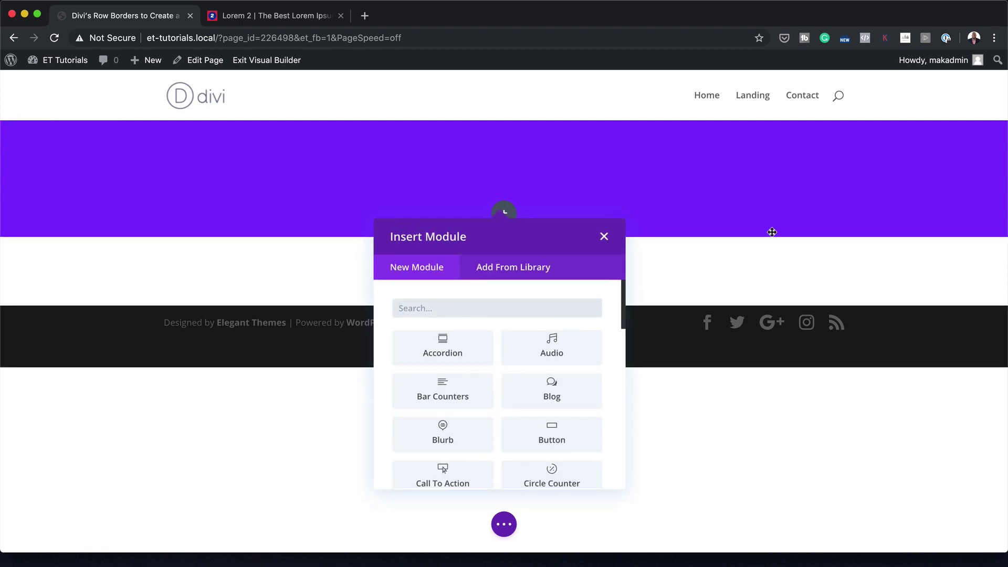
click(604, 238)
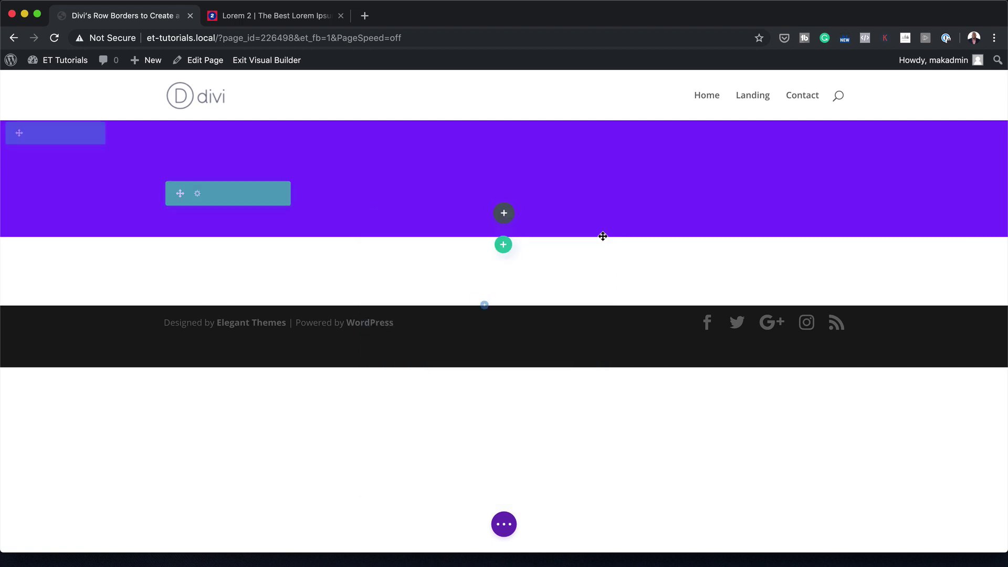
Set the new row's maximum width to 100% in its sizing options
click(197, 194)
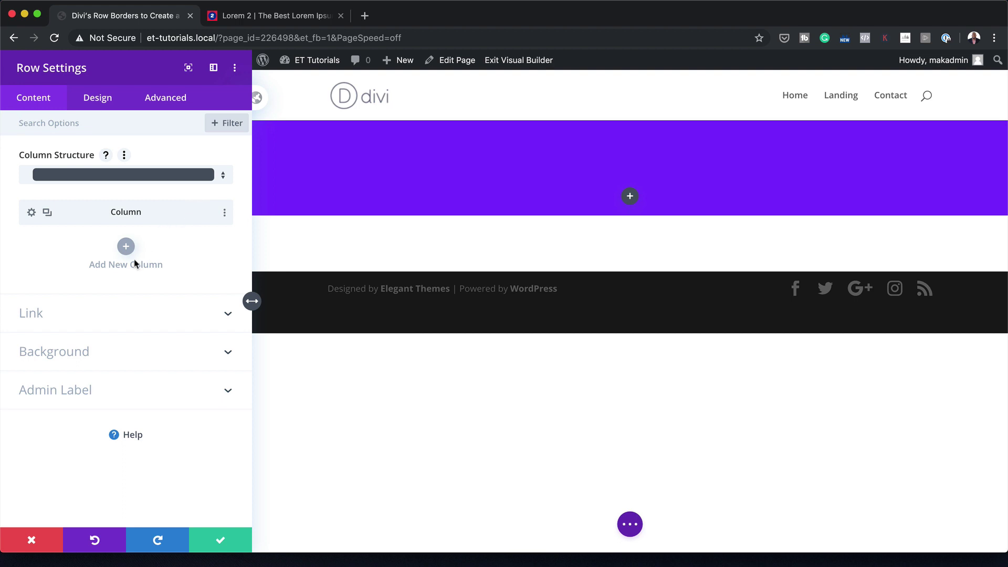
click(109, 107)
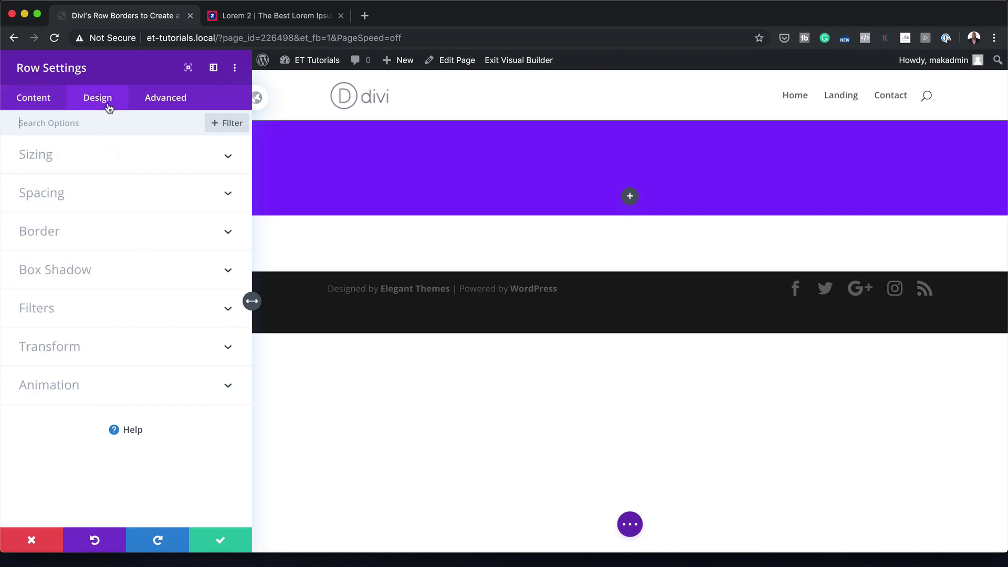
click(68, 165)
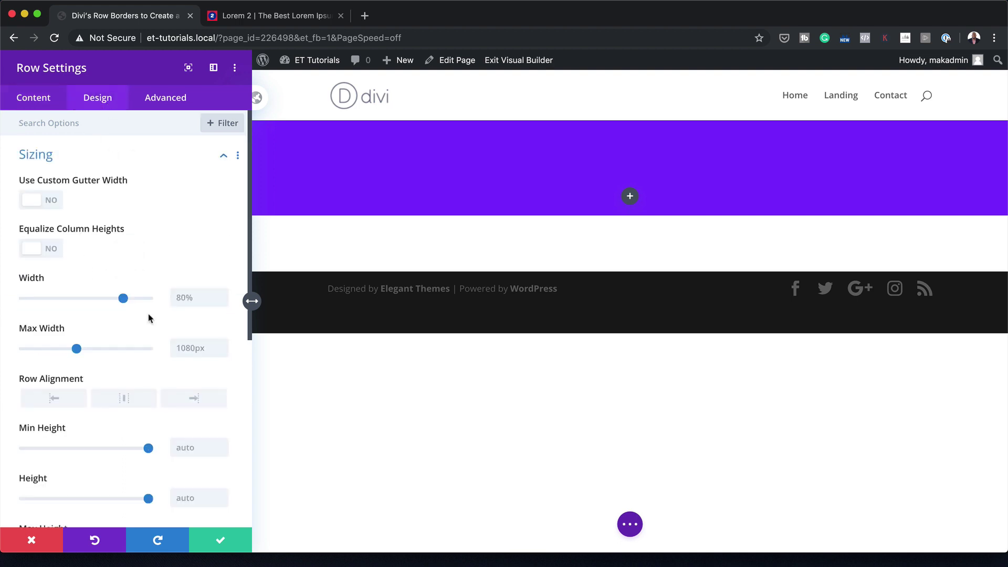
click(189, 347)
click(185, 370)
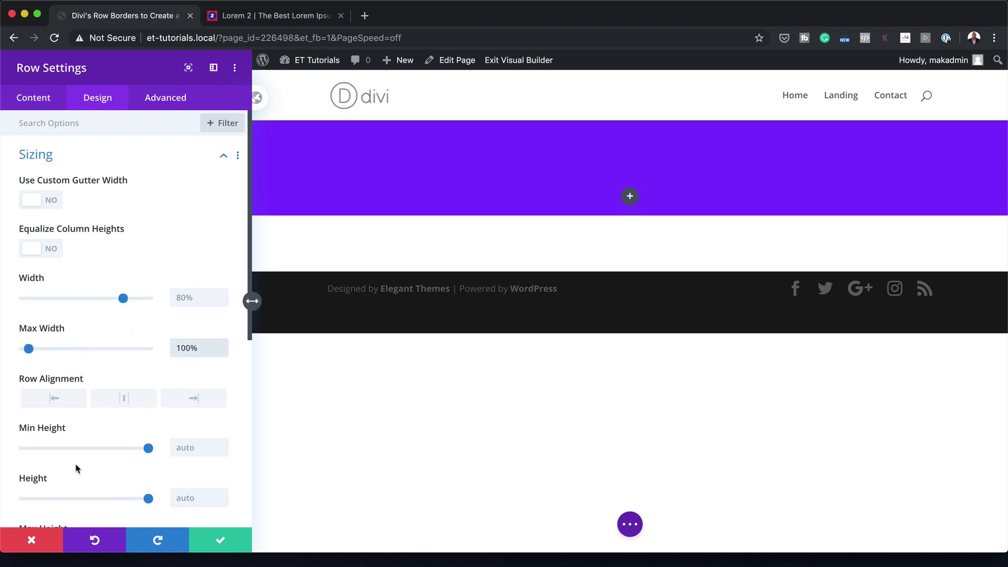
Set the row's top and bottom padding to 0px, linking the two values, and save the row settings
scroll(78, 468, down, 5)
click(61, 338)
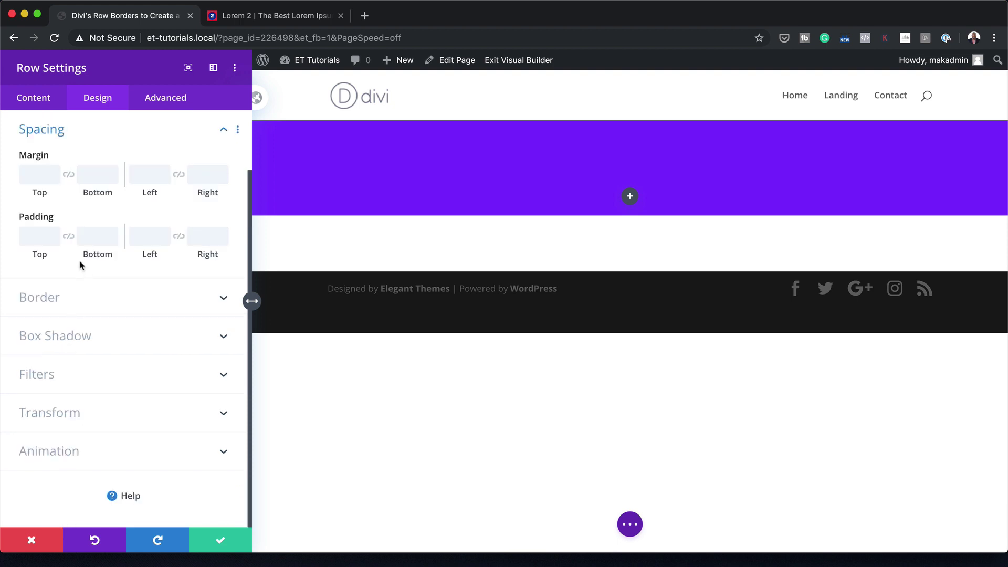
click(36, 236)
text(0)
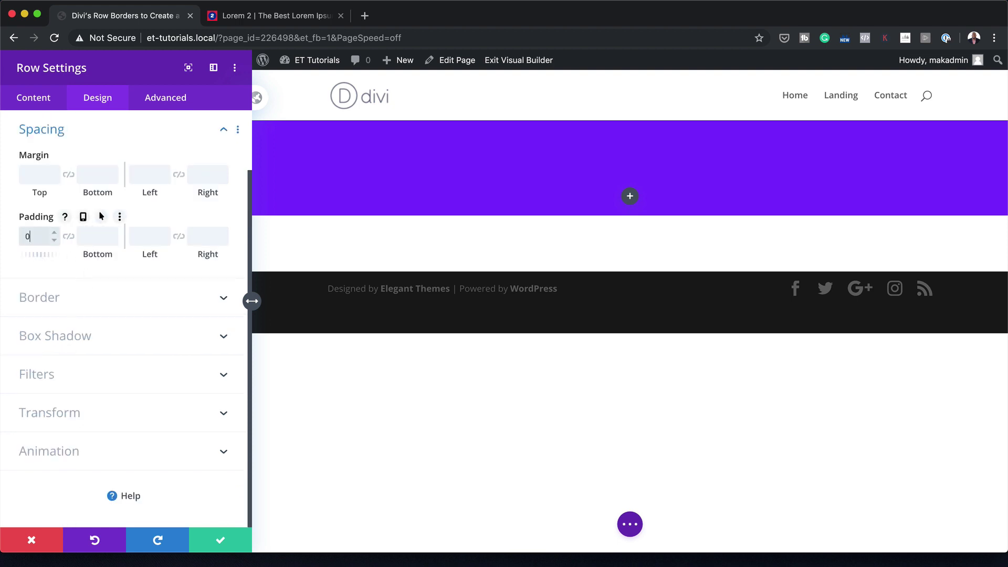
text(px)
click(68, 236)
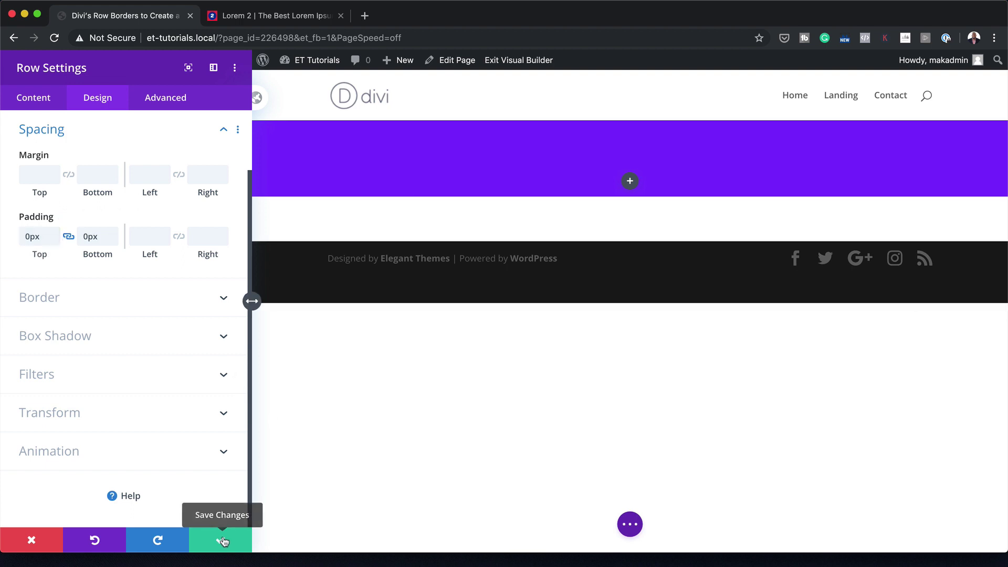
click(222, 541)
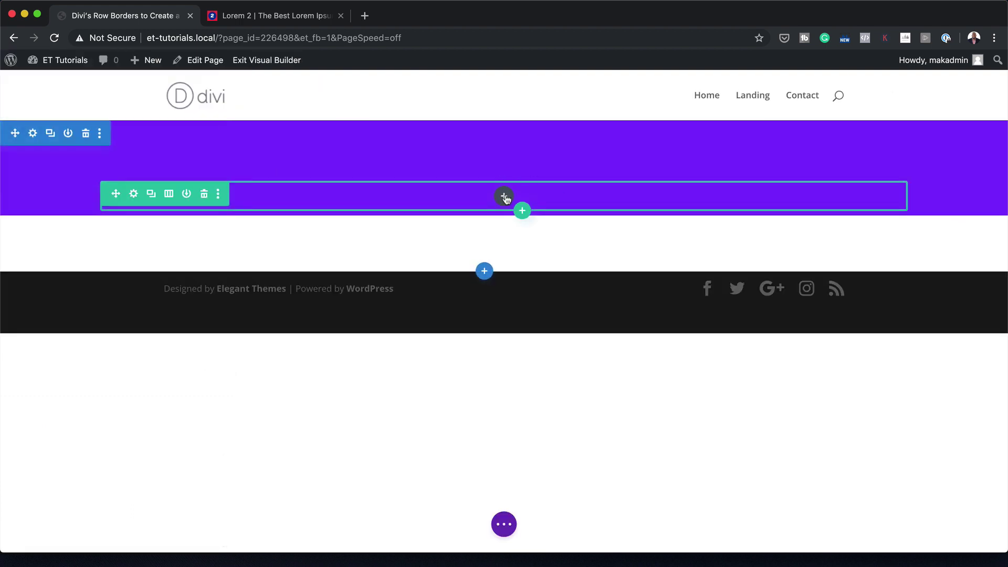
Insert an Image module into the row and set its picture to 4-2.jpg from the media library
click(504, 197)
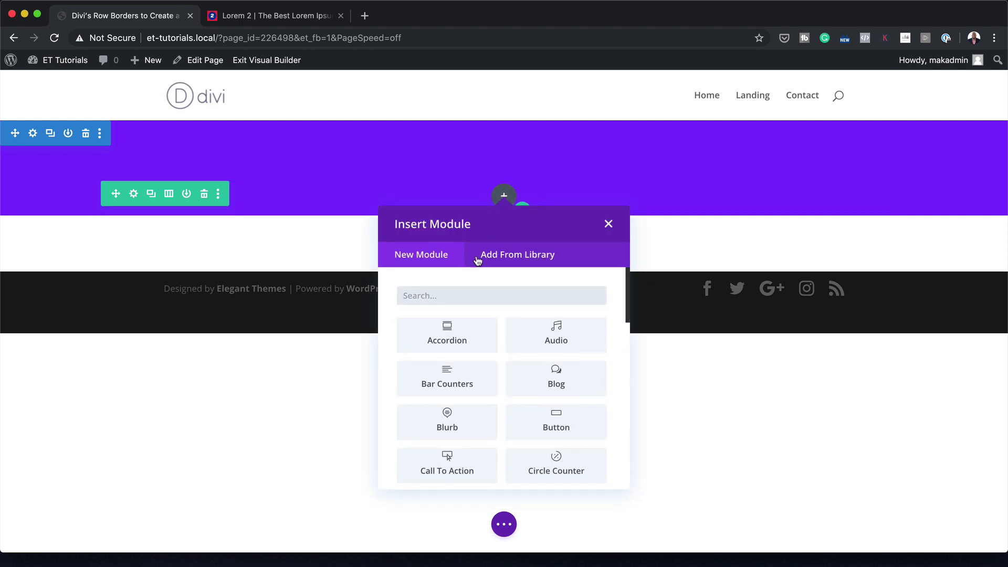
text(imag)
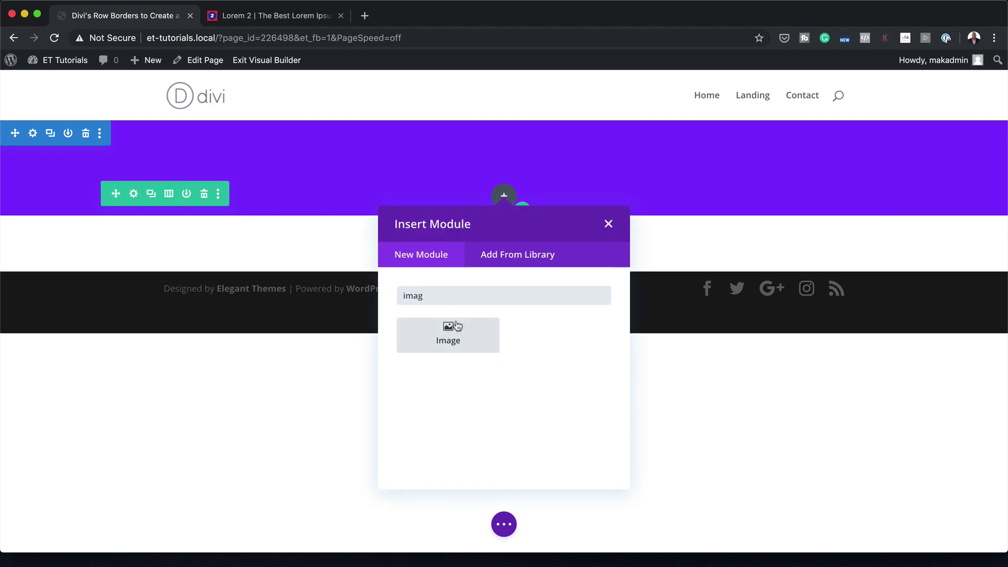
click(452, 333)
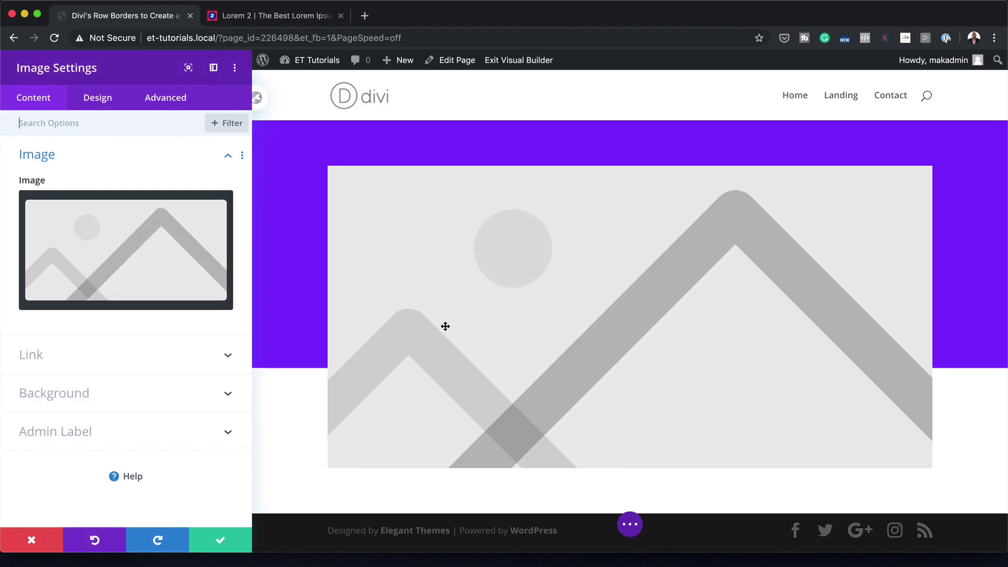
click(121, 238)
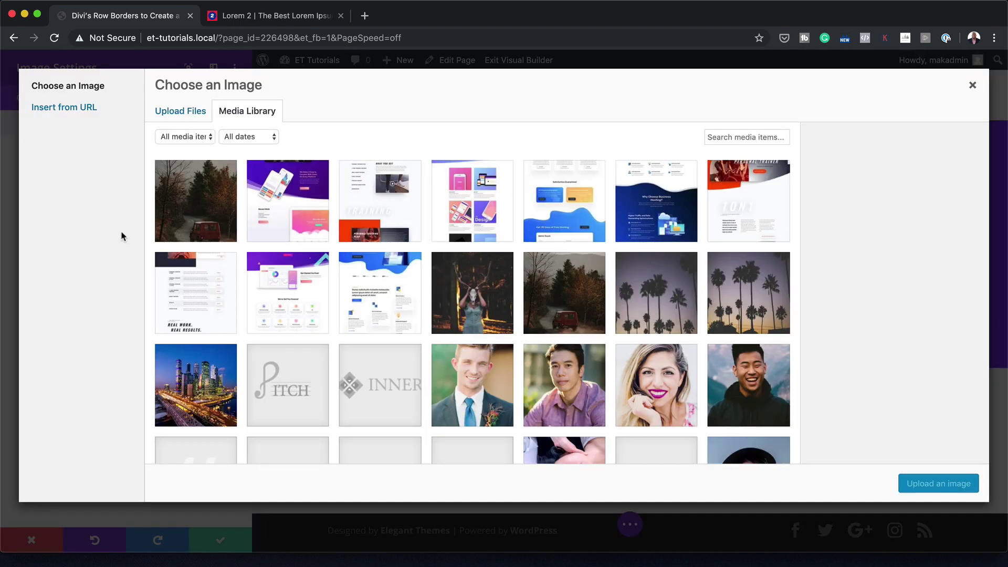
click(198, 199)
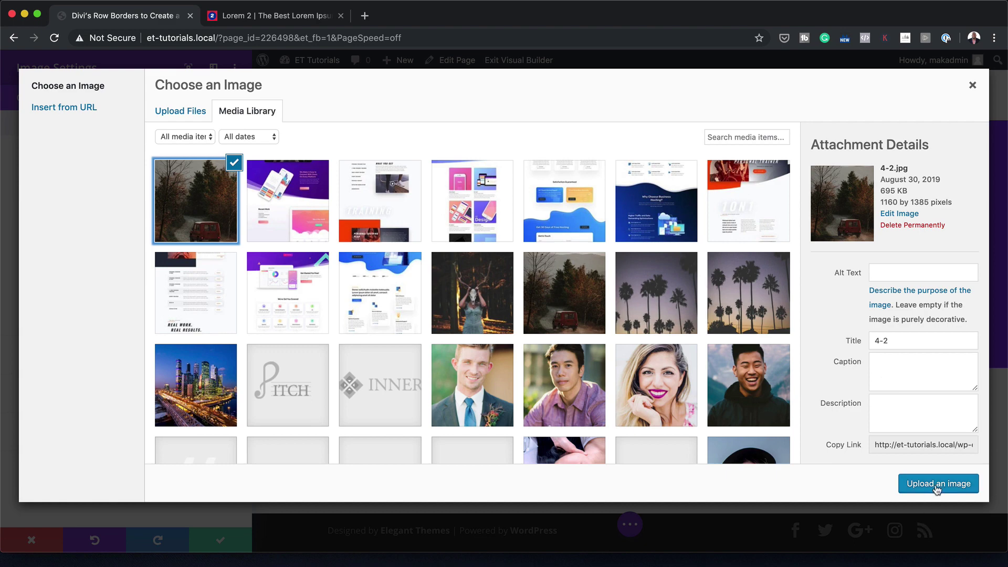
click(936, 488)
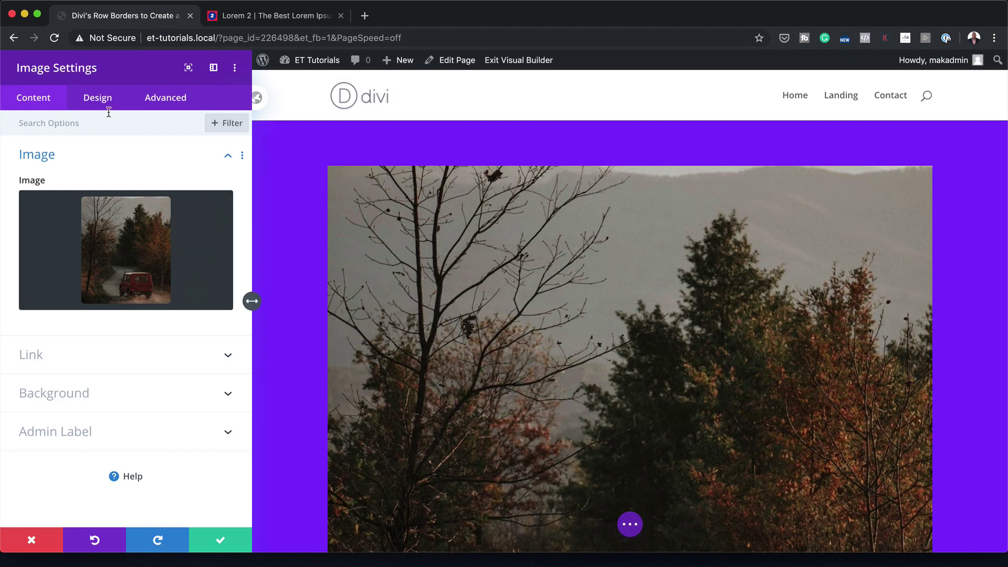
Turn on Force Fullwidth in the image's sizing options
click(103, 104)
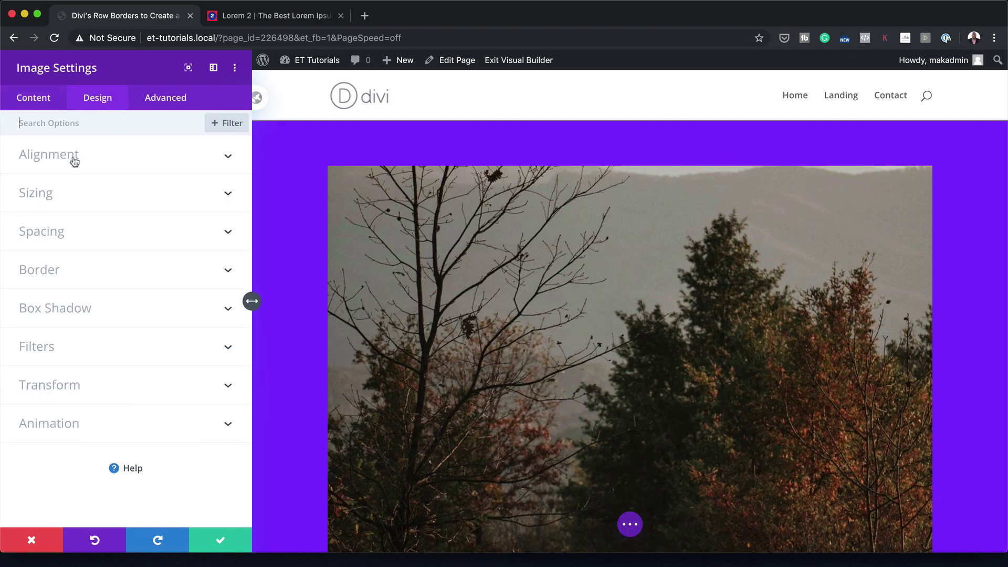
click(67, 192)
click(55, 178)
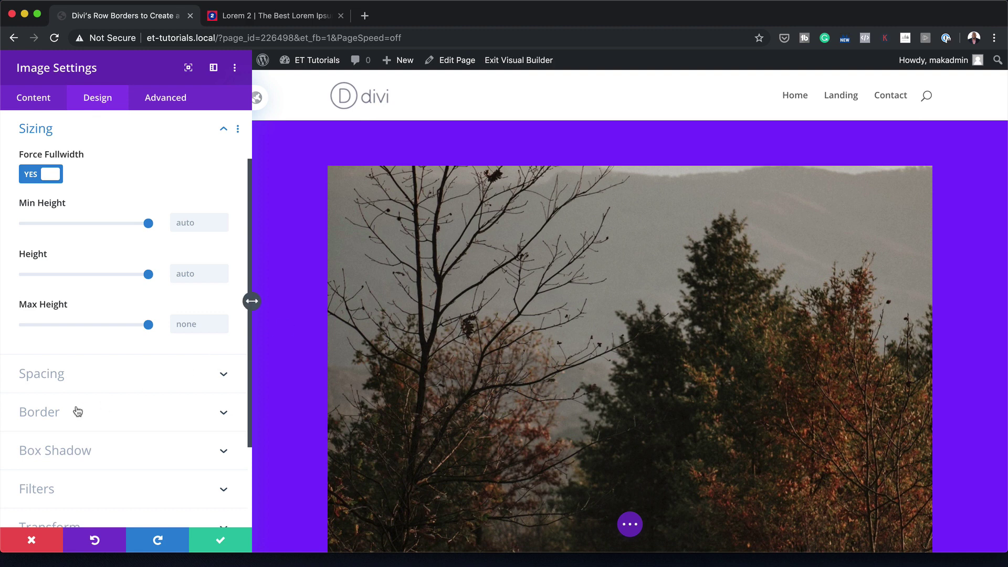
Turn off the space below the image and set its left padding to 17vw
click(71, 375)
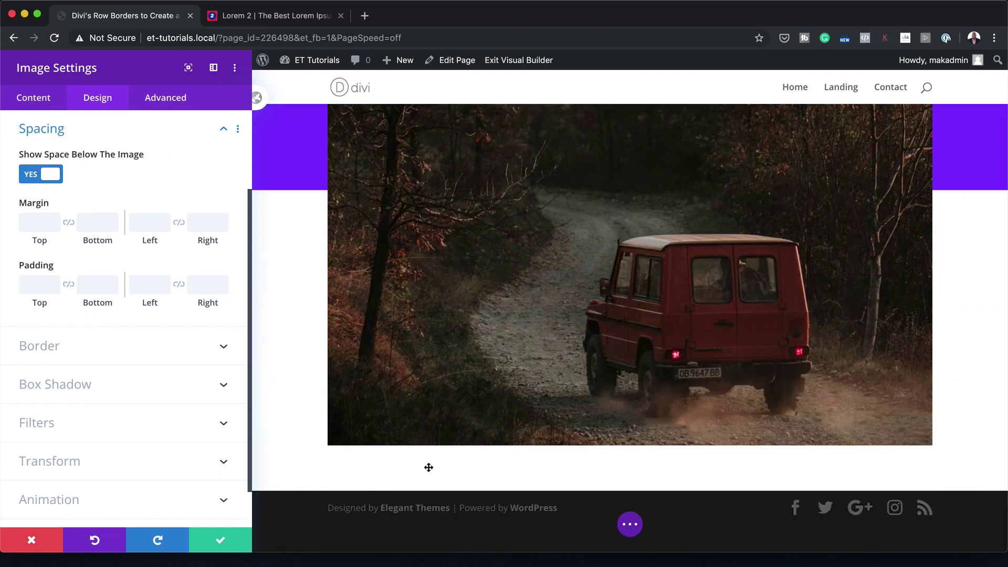
click(32, 179)
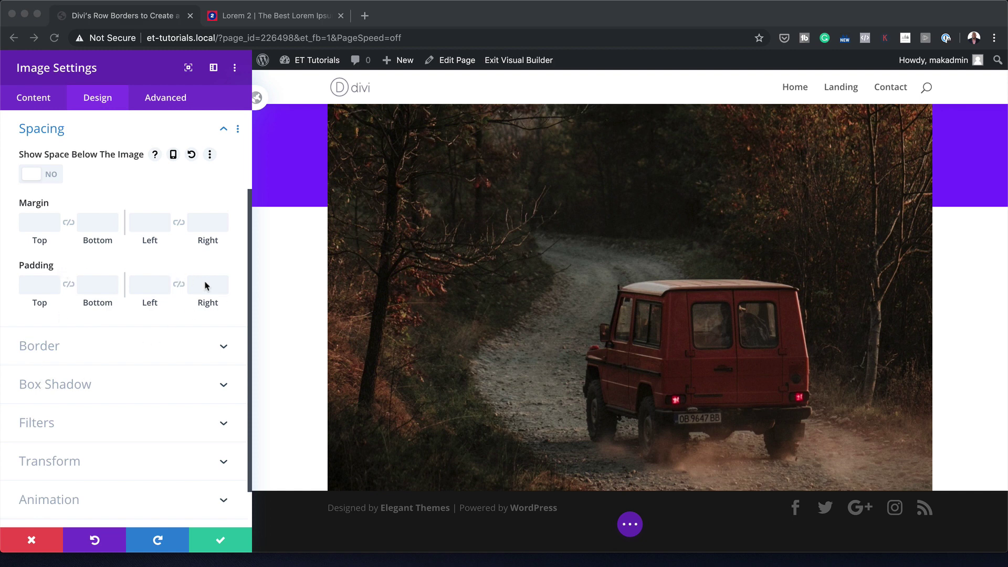
click(158, 285)
text(17vw)
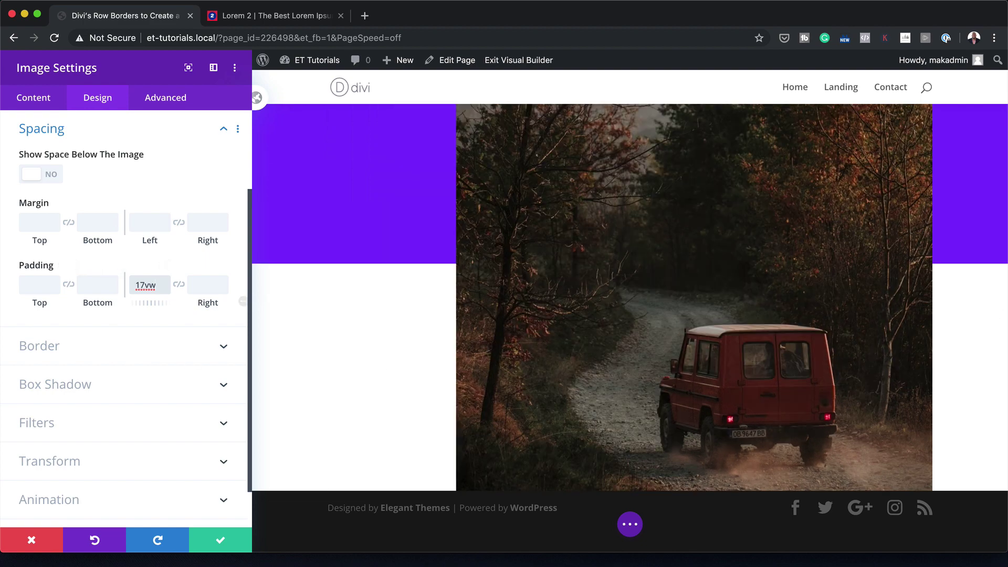
scroll(821, 311, up, 5)
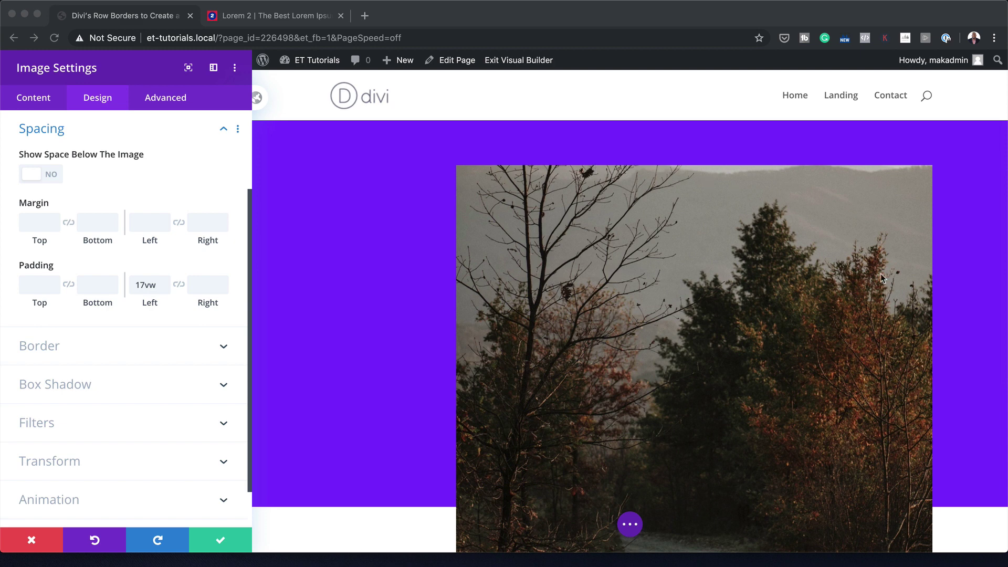
Unlink the image's rounded corners and set only the top-right corner radius to 50vw
scroll(139, 325, down, 2)
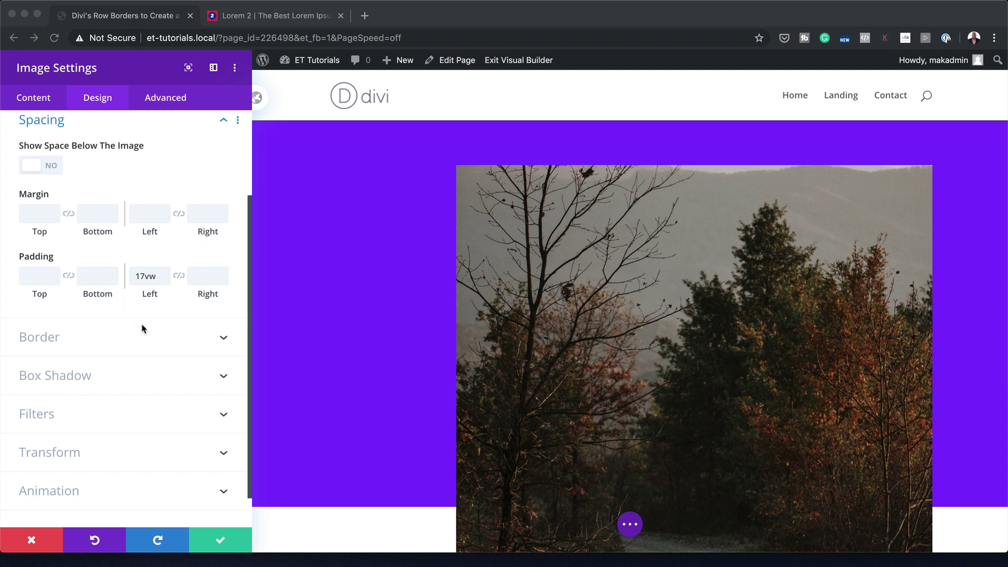
click(49, 303)
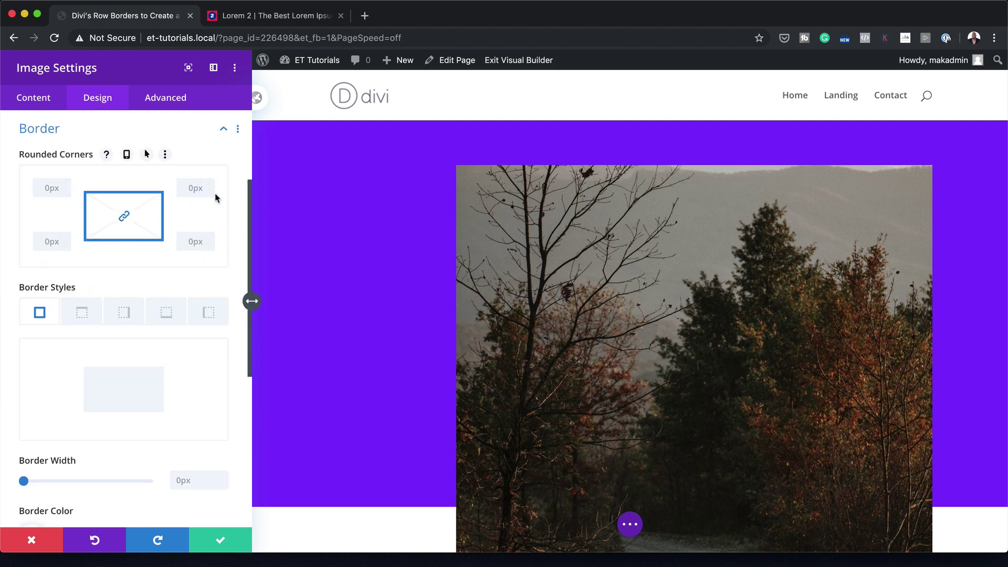
click(125, 219)
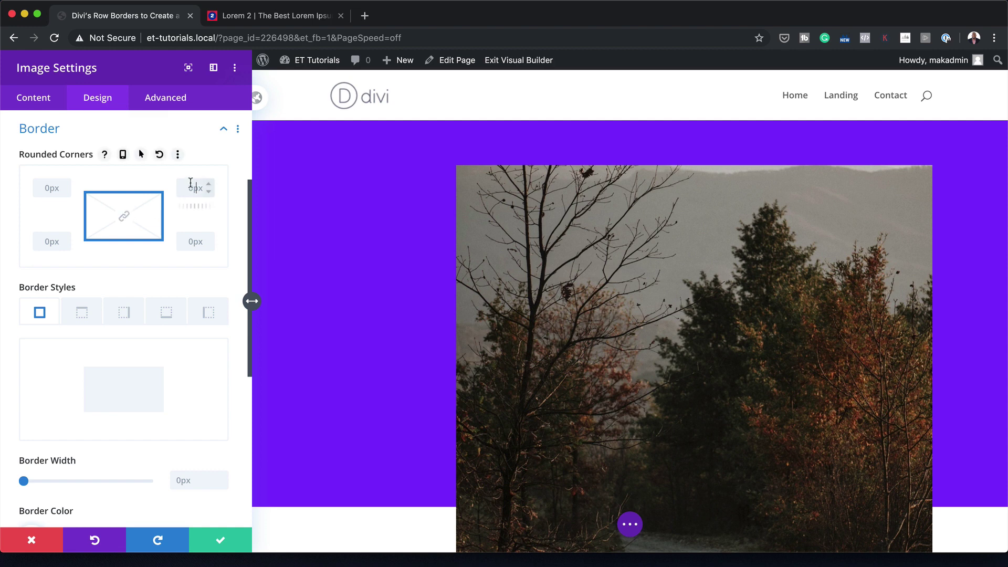
text(50vw)
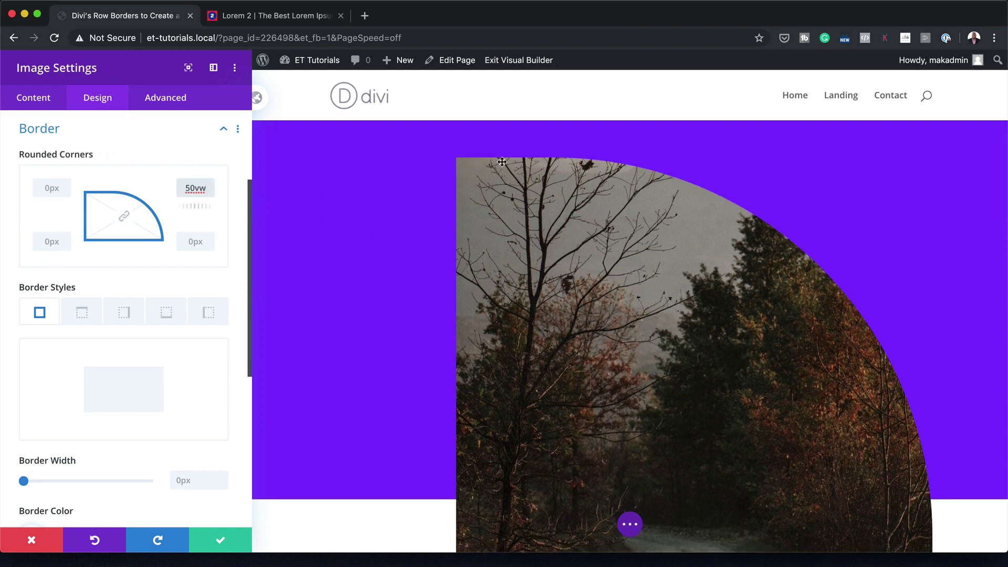
scroll(626, 323, down, 5)
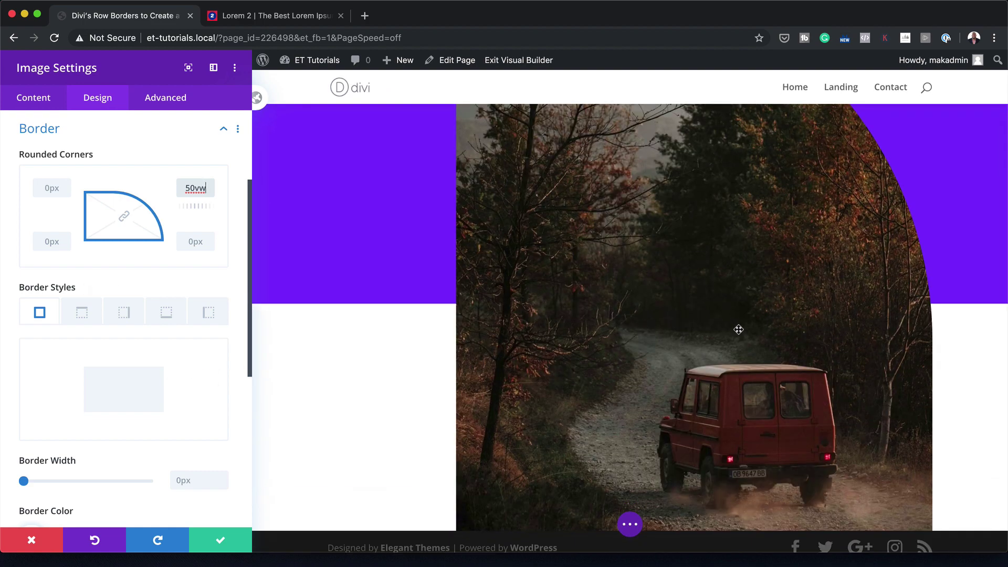
Set the image filters to a hue of 211deg and a saturation of 600%
scroll(157, 374, down, 6)
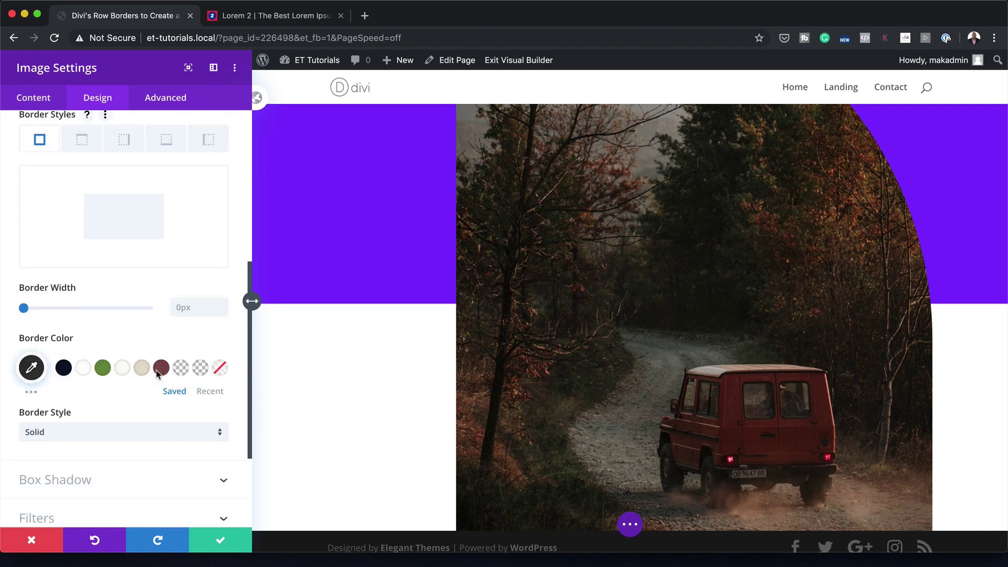
click(62, 379)
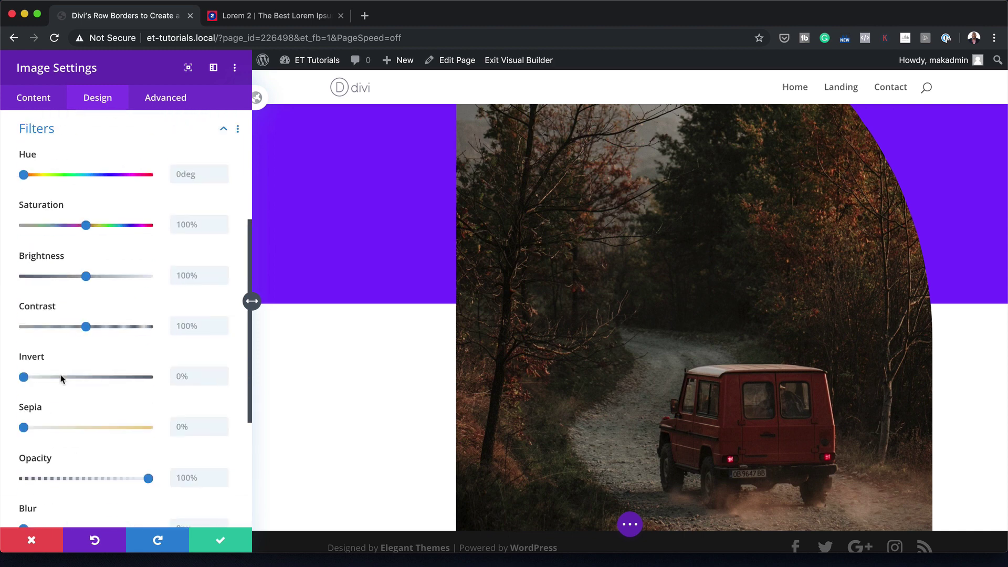
click(194, 178)
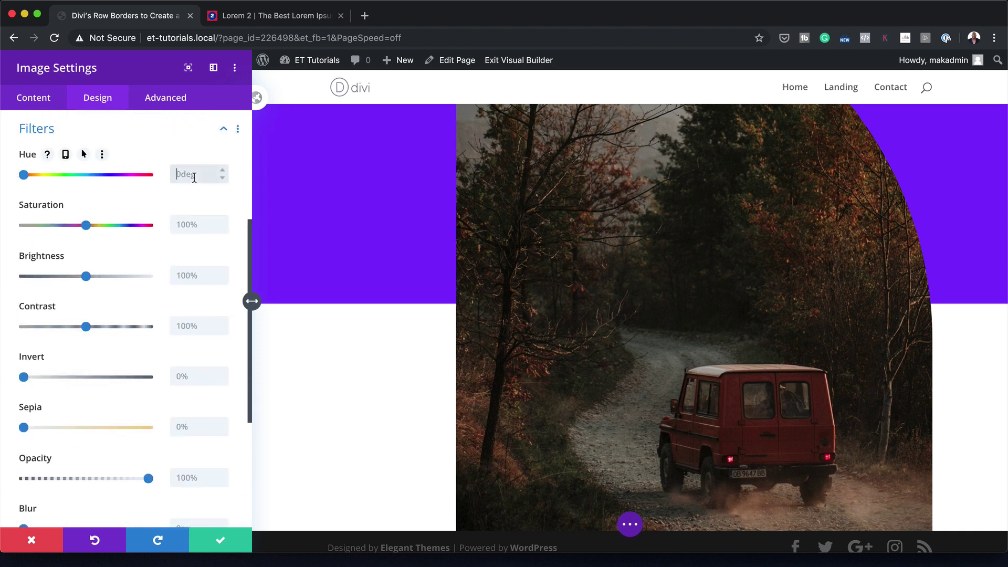
text(211deg)
click(191, 225)
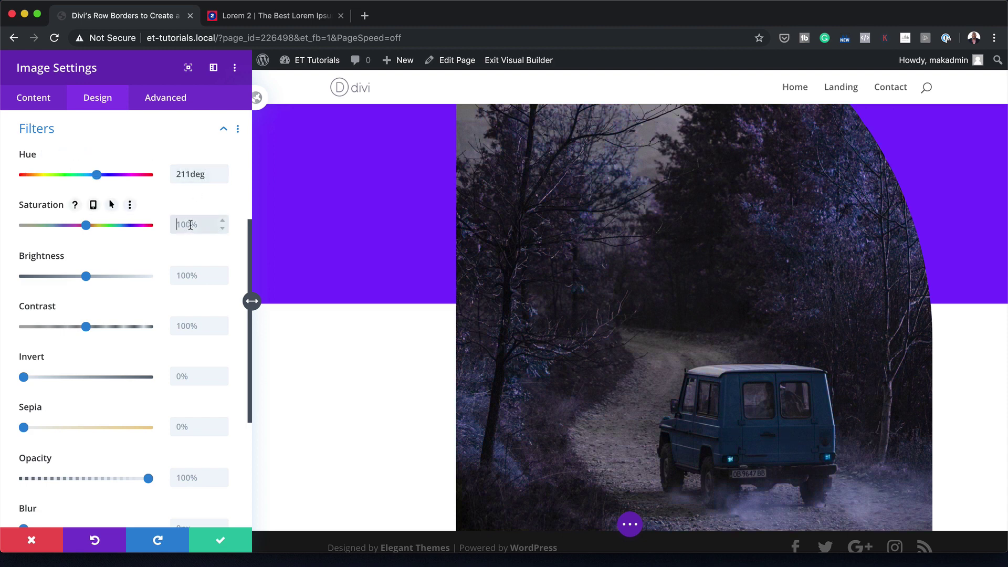
text(600)
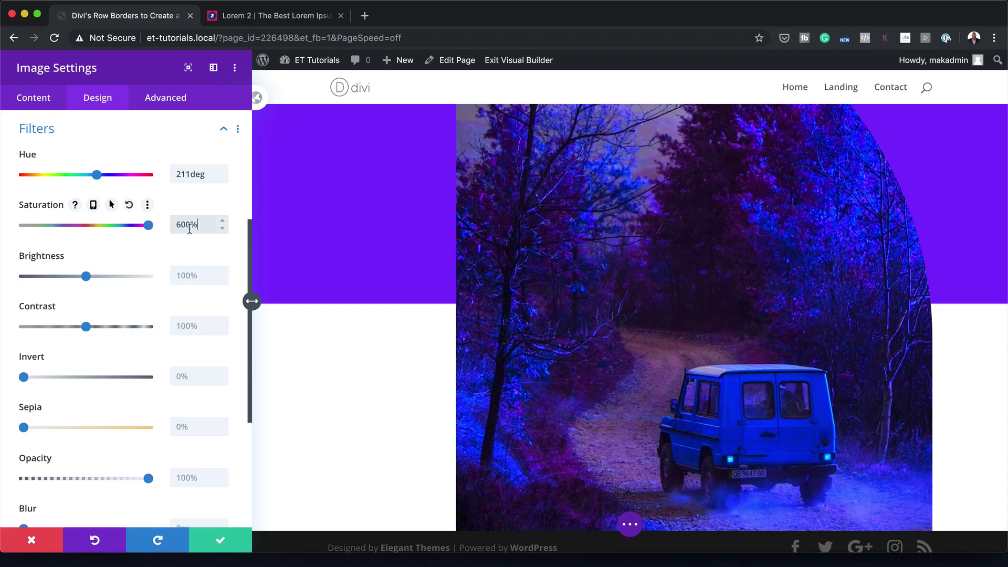
Set the image's brightness to 67%, contrast to 112% and invert to 18%, and save the image settings
click(191, 276)
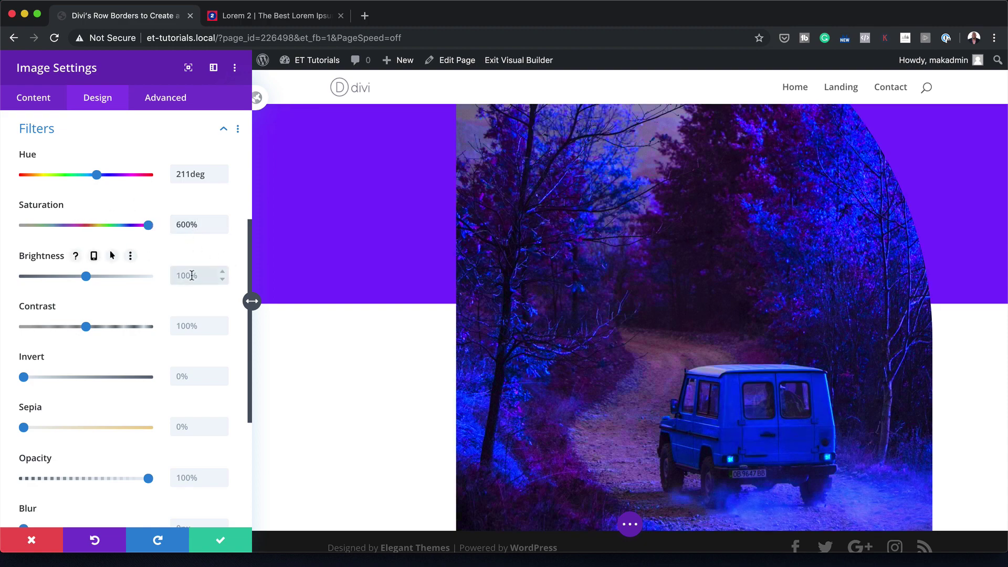
text(67)
click(186, 326)
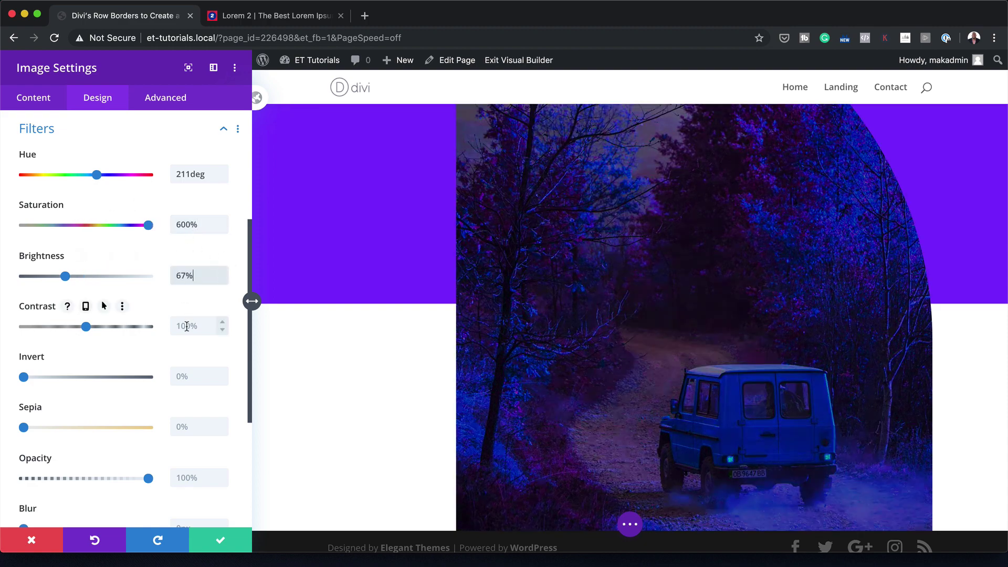
text(112)
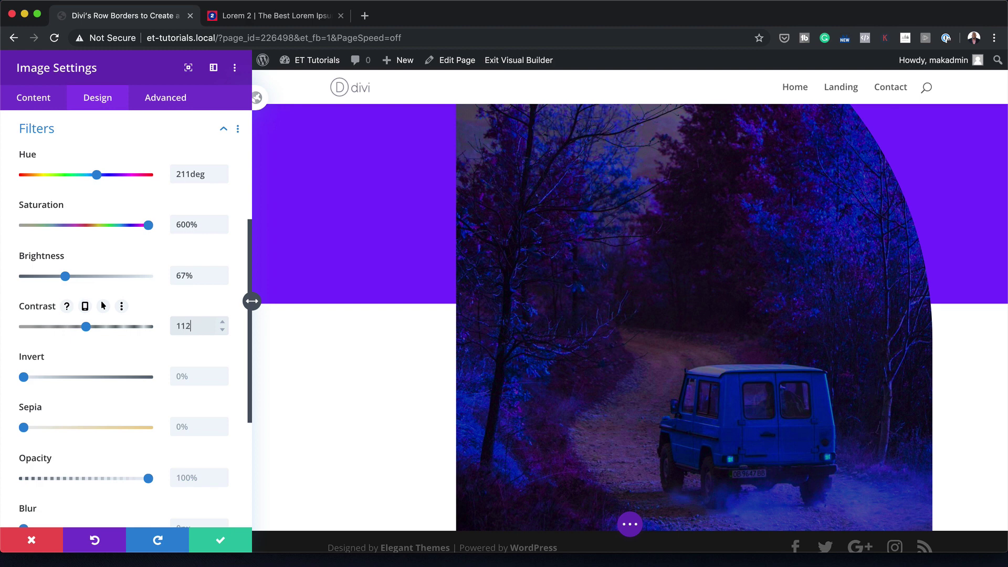
click(188, 377)
text(1)
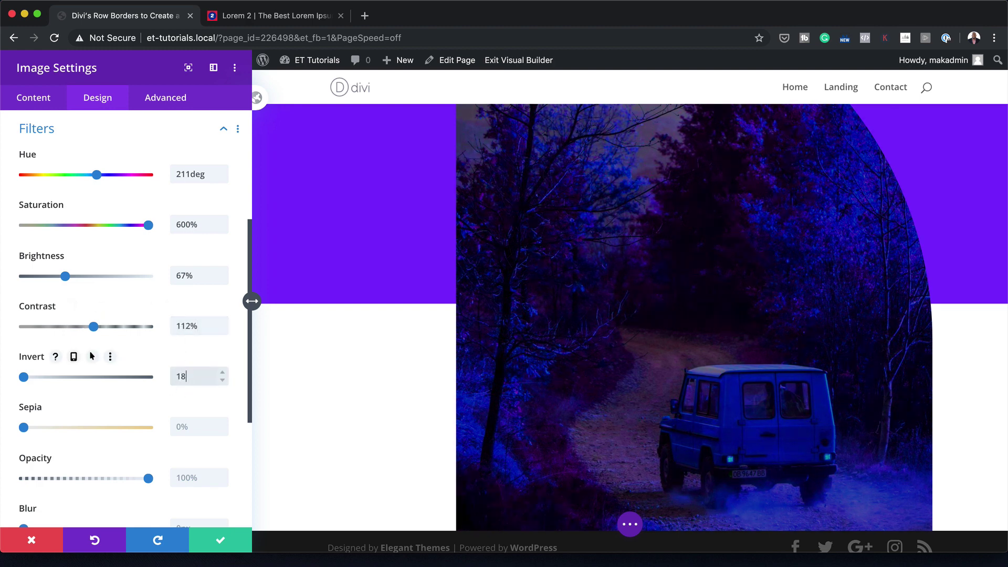
text(8)
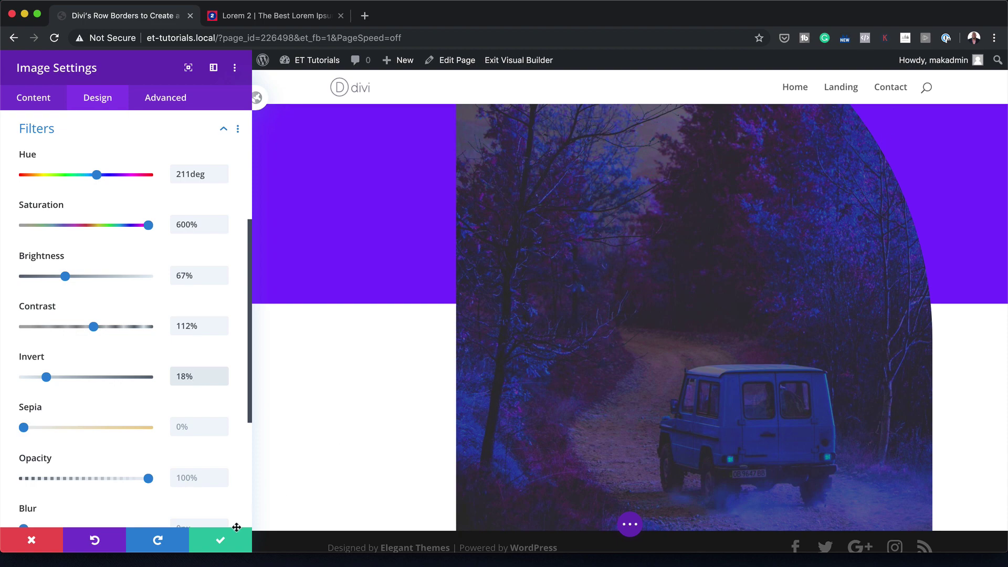
click(220, 539)
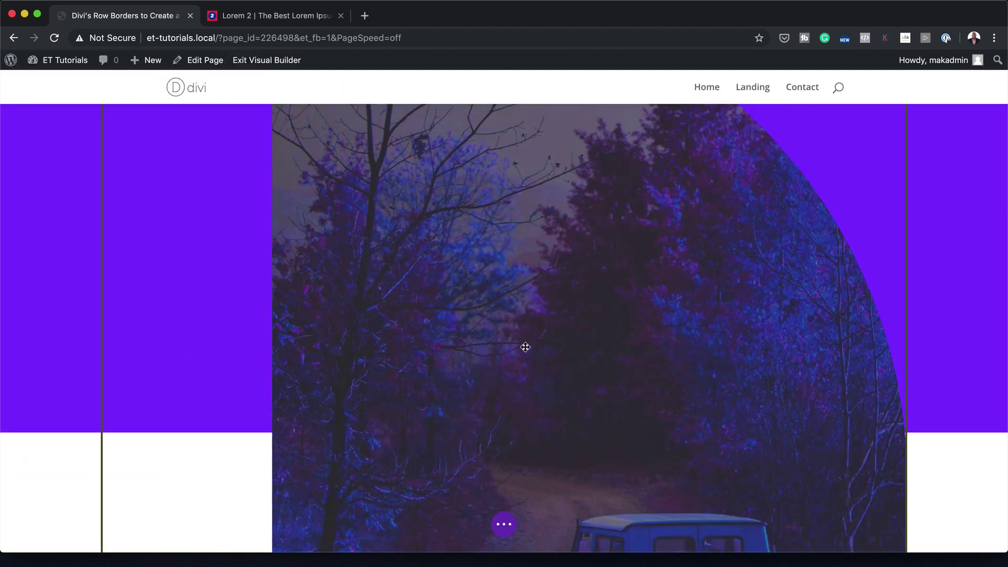
Insert a Text module directly below the image in the same row
scroll(525, 347, down, 3)
scroll(525, 347, up, 5)
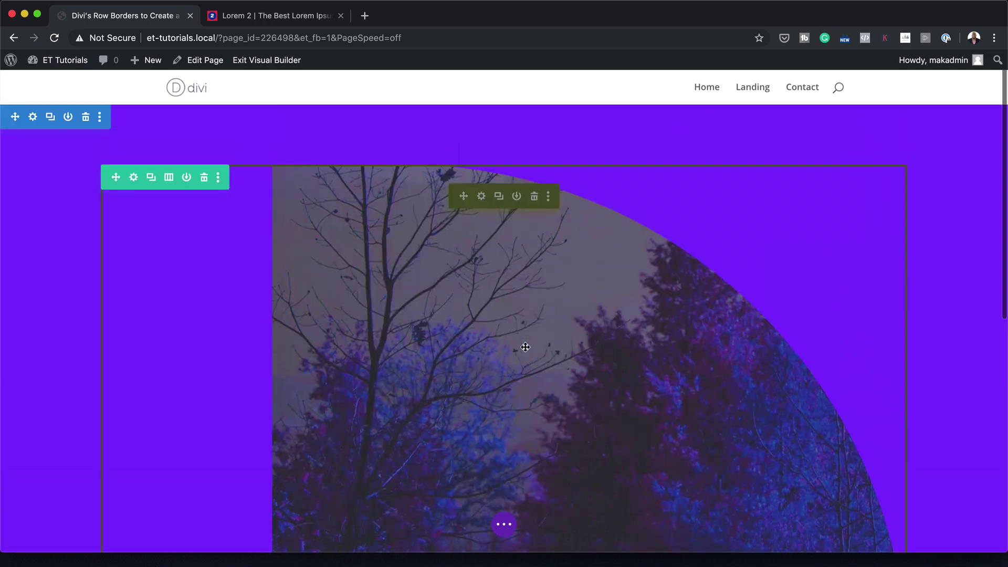
scroll(556, 398, down, 5)
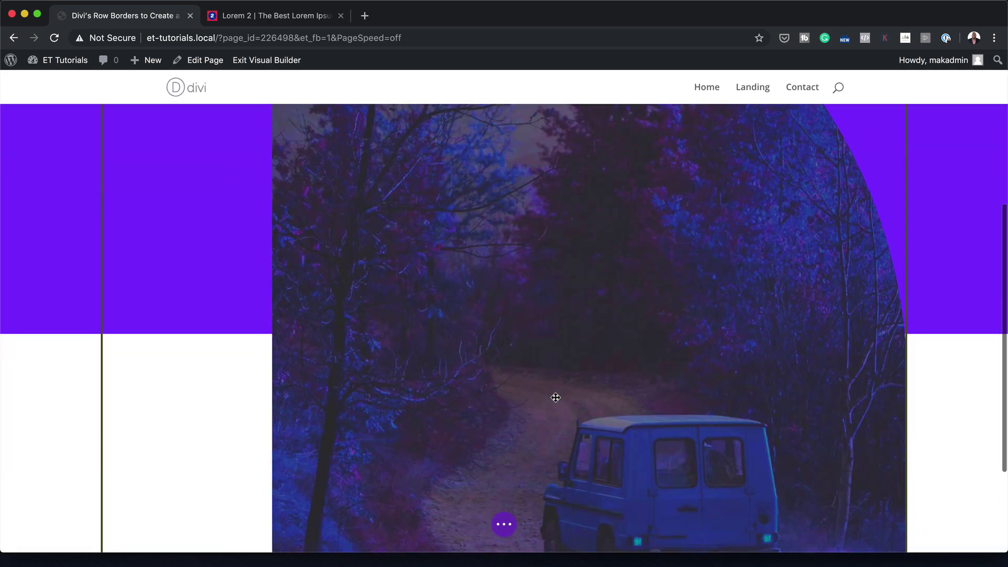
scroll(555, 397, down, 3)
click(504, 468)
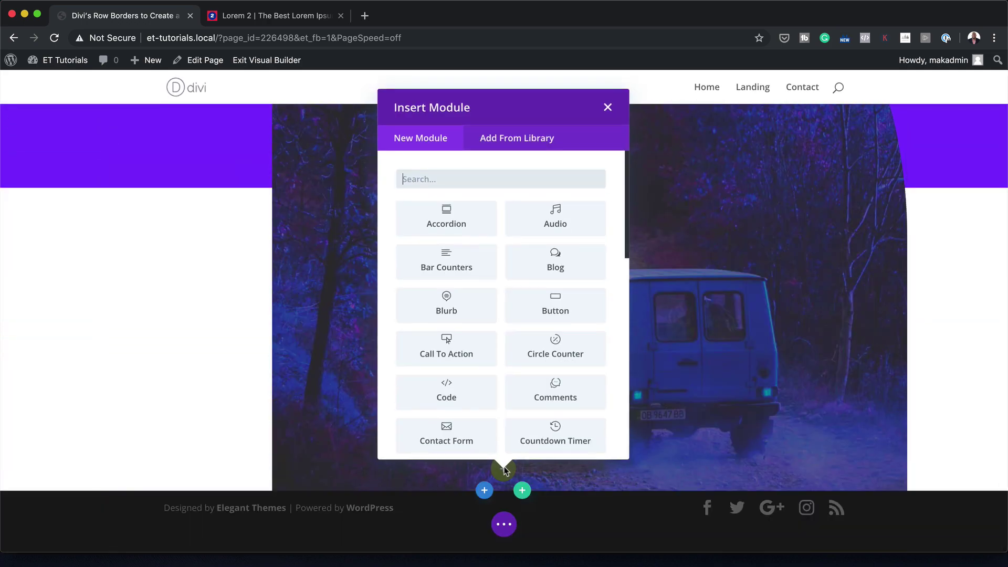
click(490, 180)
click(474, 202)
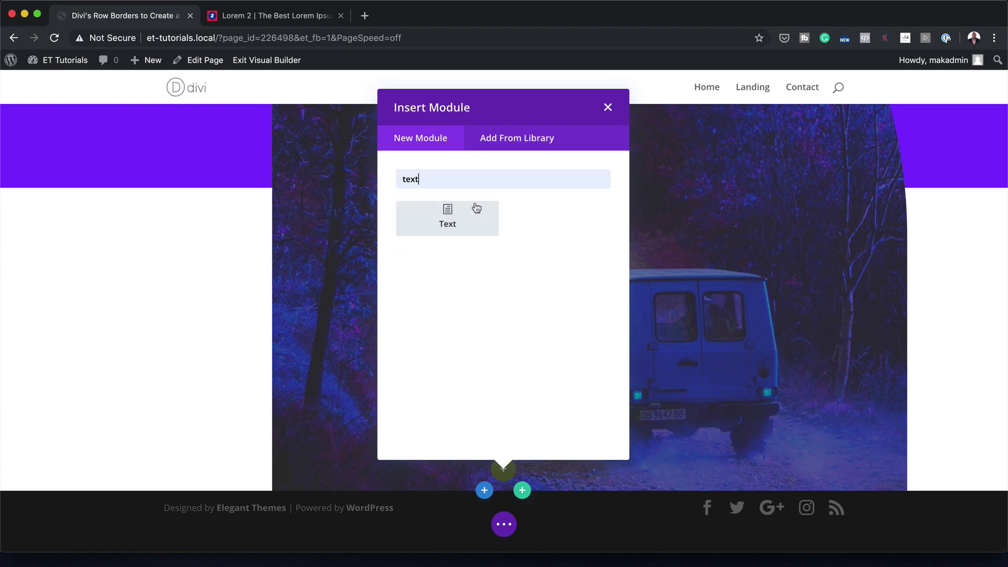
click(468, 216)
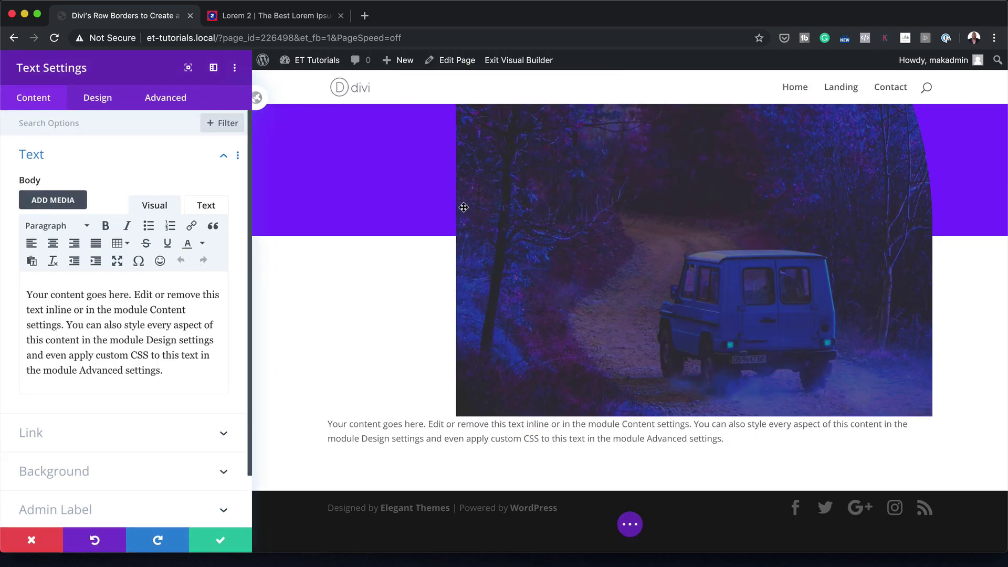
Delete the placeholder body text that follows "Your content goes here." in the text module
mouse_move(239, 292)
drag(134, 294, 208, 370)
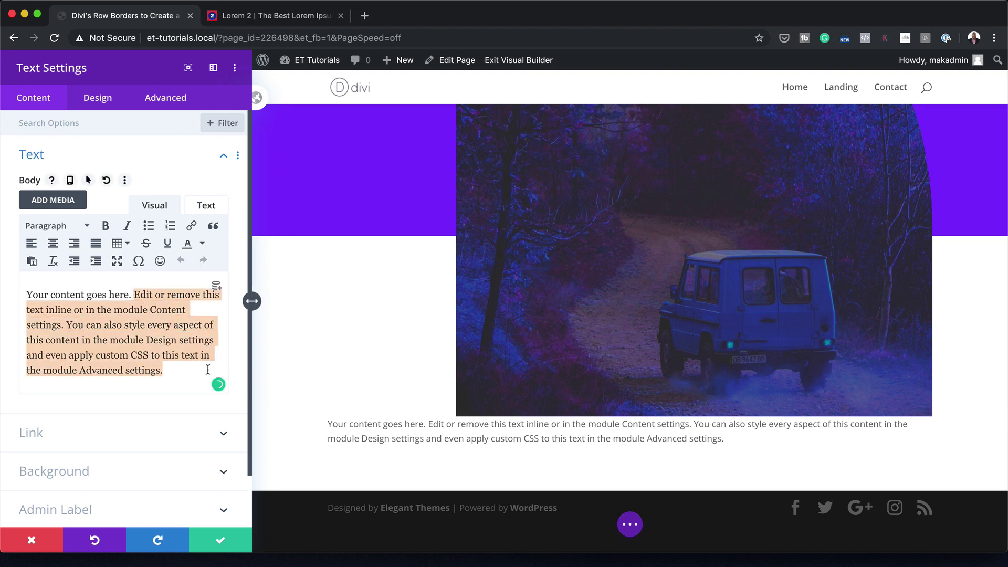
key(BackSpace)
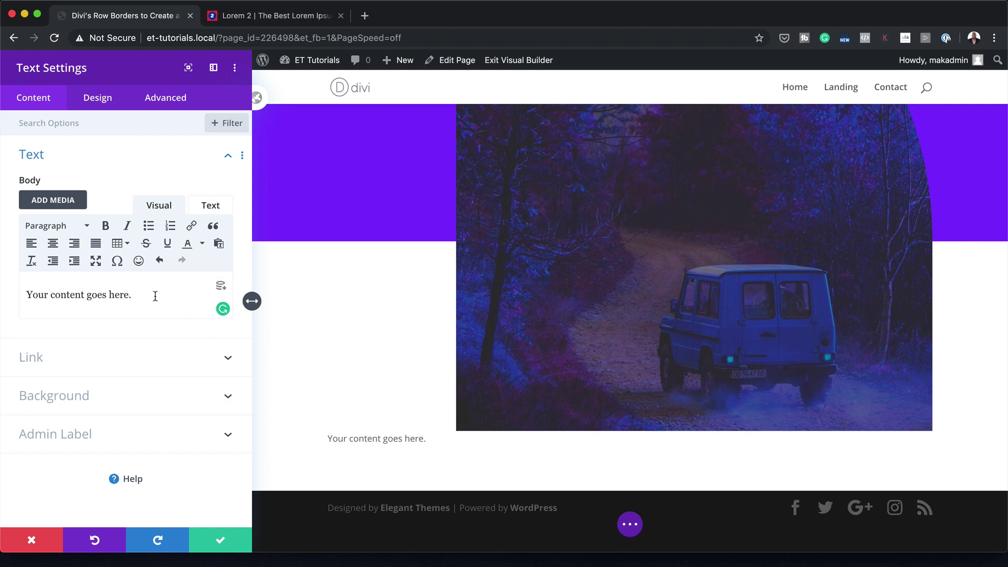
Format the text module's "Your content goes here." line as Heading 1
drag(144, 295, 17, 287)
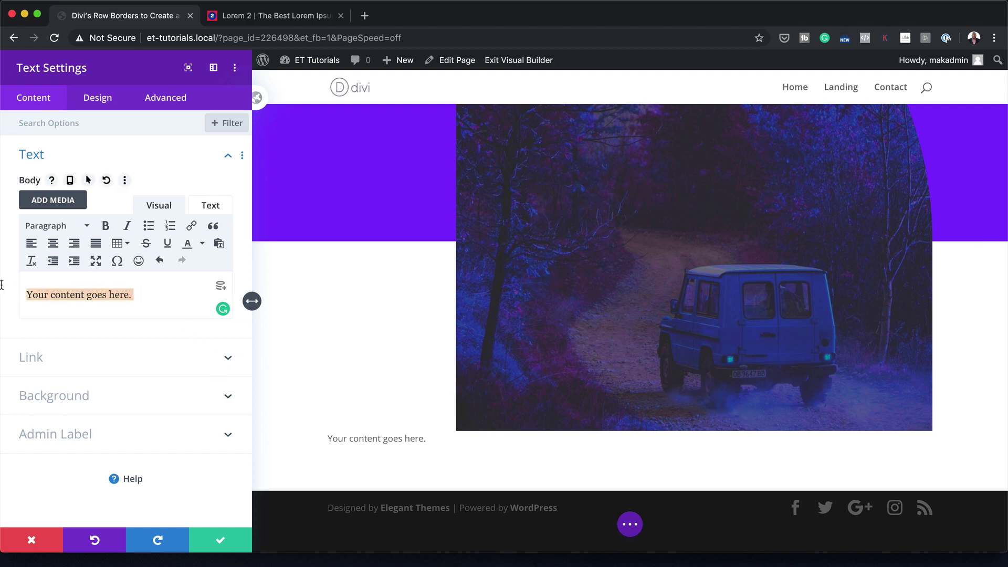
click(68, 226)
click(98, 278)
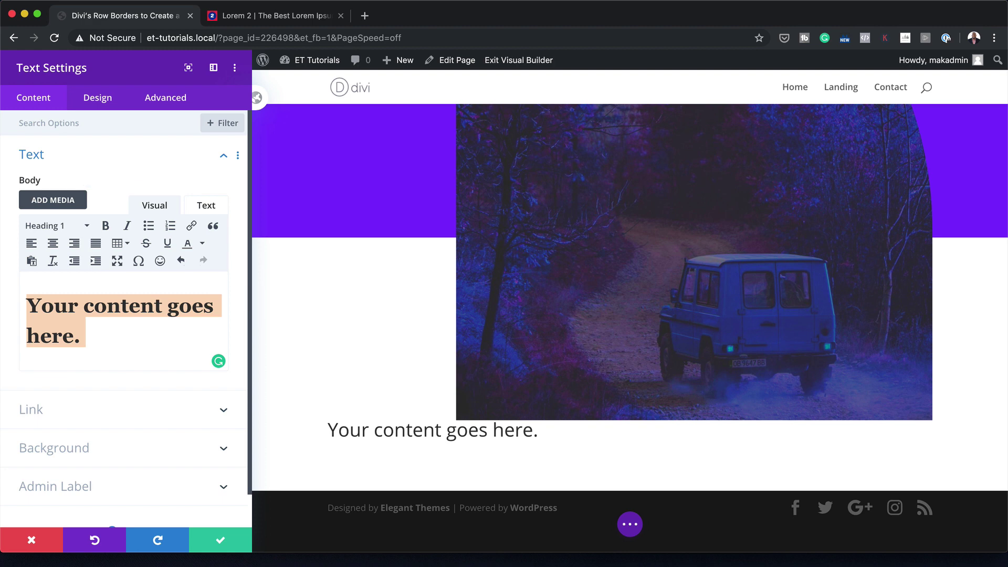
Set the text module's H1 heading font to Montserrat with Semi Bold weight
click(99, 101)
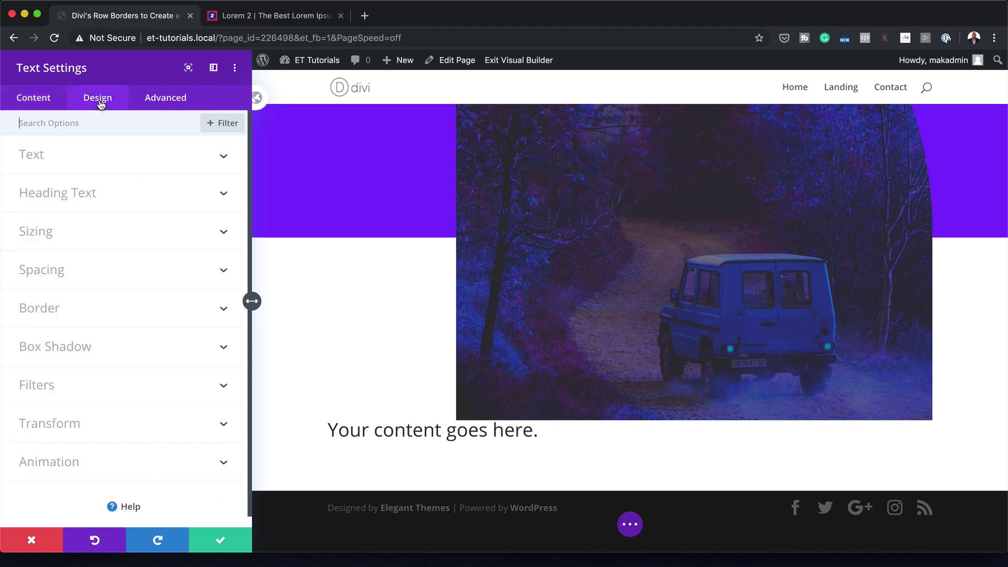
click(107, 195)
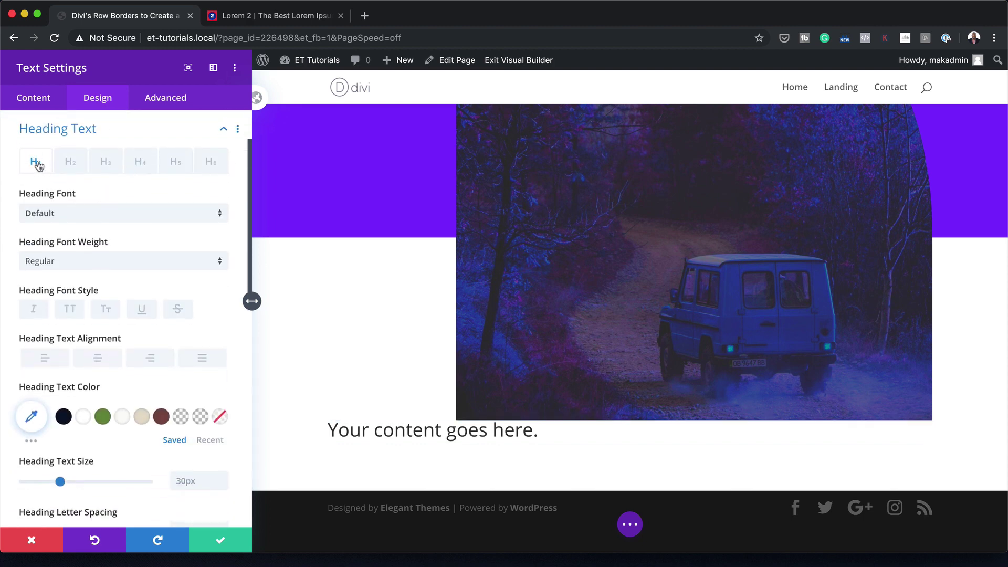
click(69, 216)
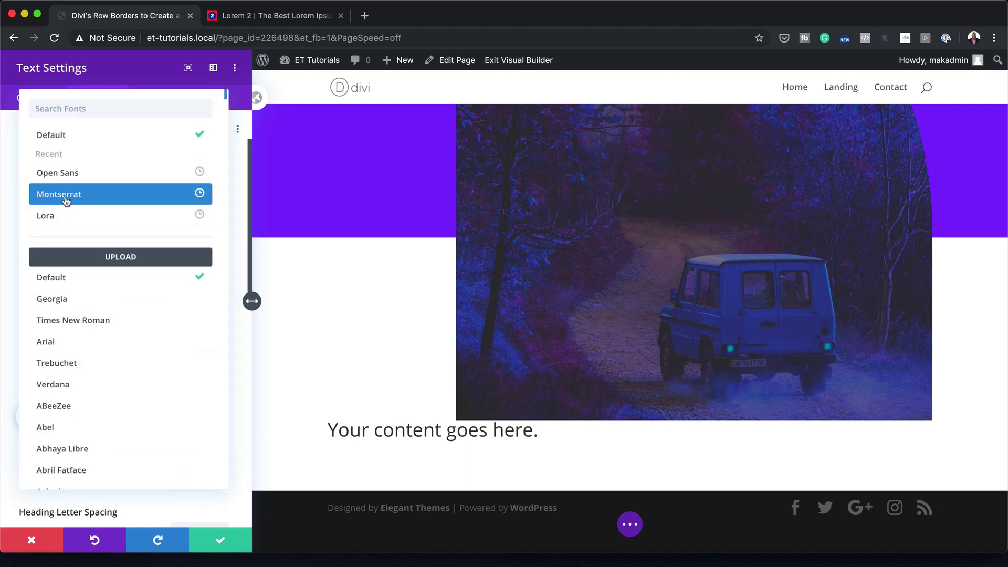
click(67, 196)
click(80, 215)
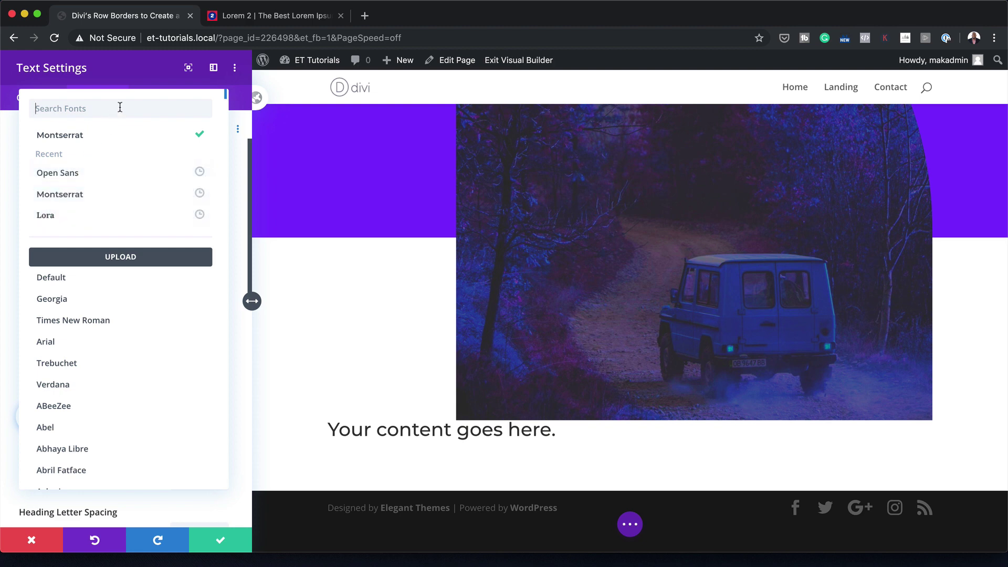
click(8, 133)
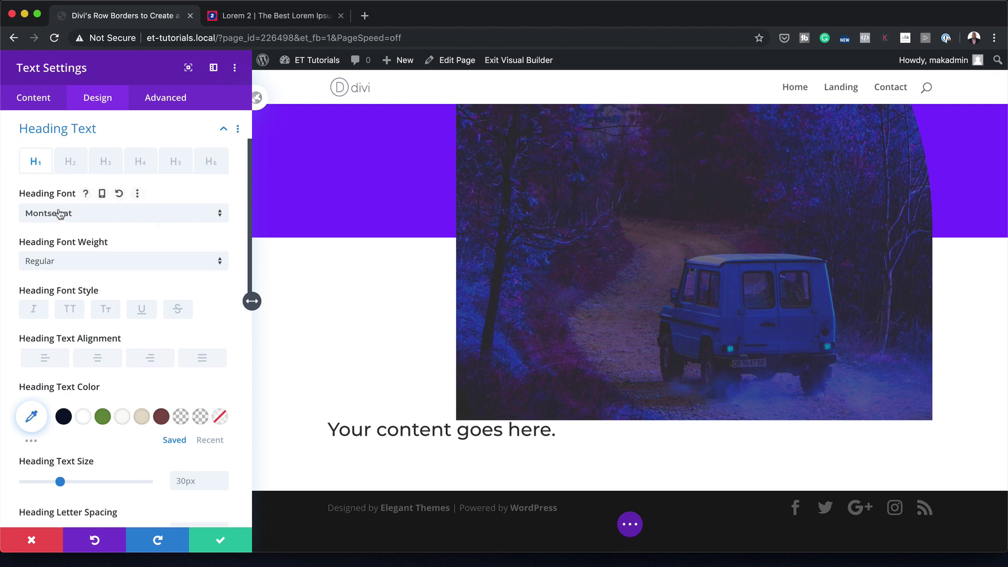
click(108, 265)
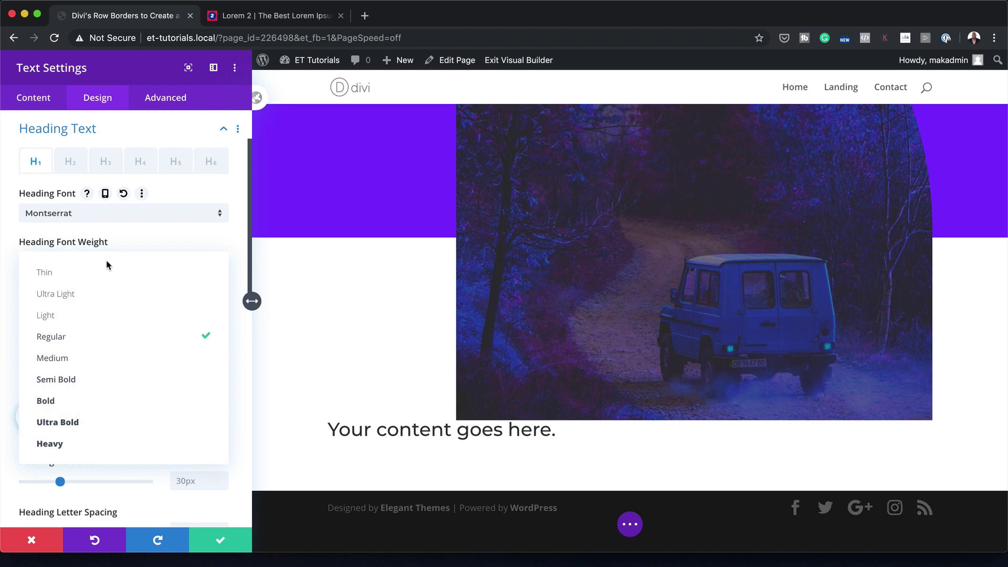
click(104, 382)
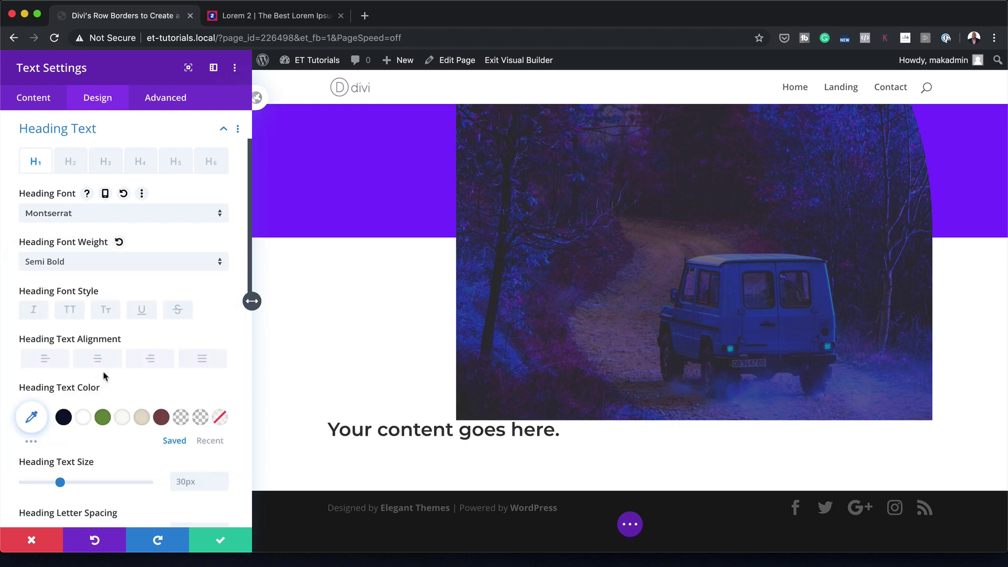
Set the H1 heading's text color to white (#ffffff), its size to 5vw and its letter spacing to -2px
scroll(104, 374, down, 2)
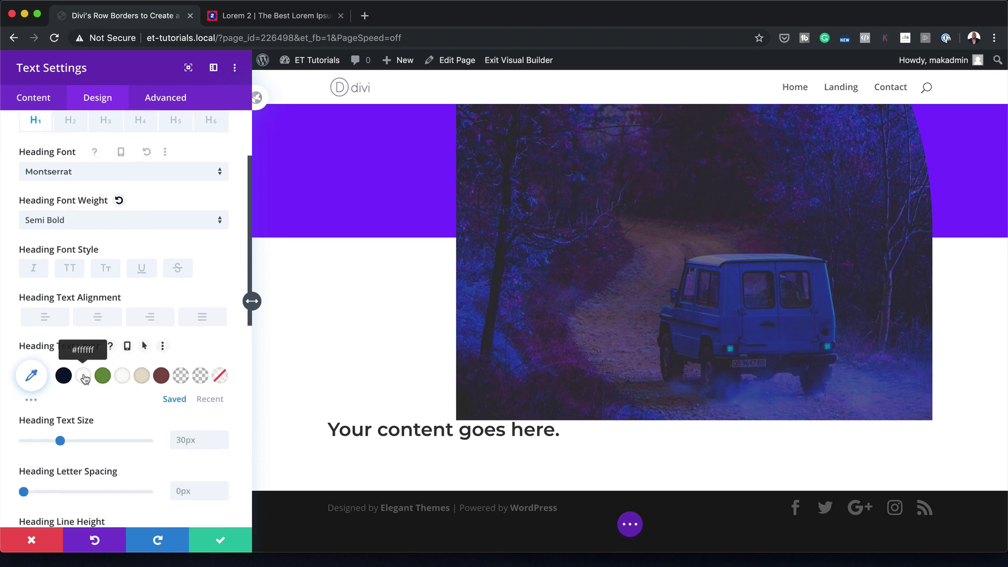
click(85, 379)
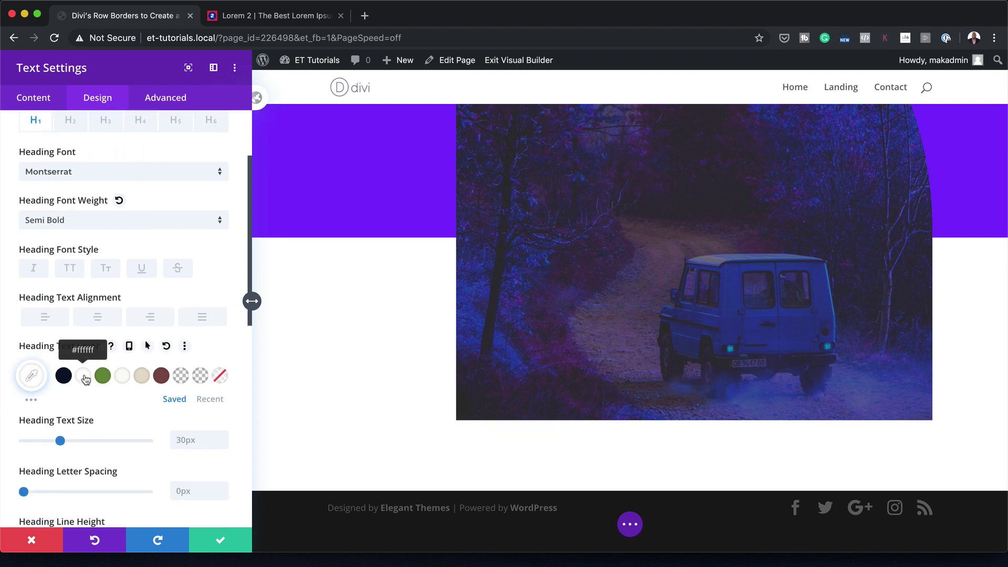
scroll(158, 368, down, 5)
click(188, 334)
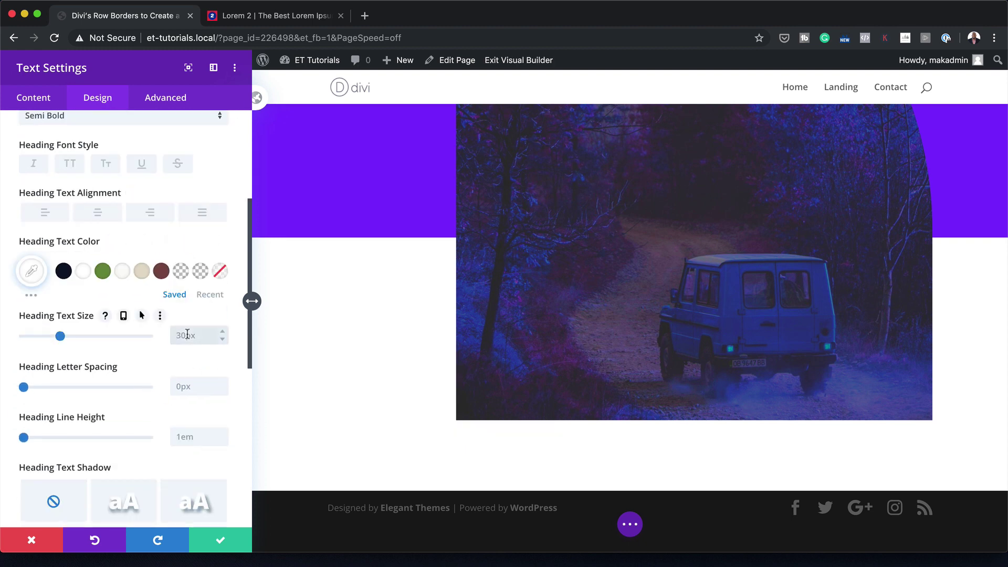
text(5vw)
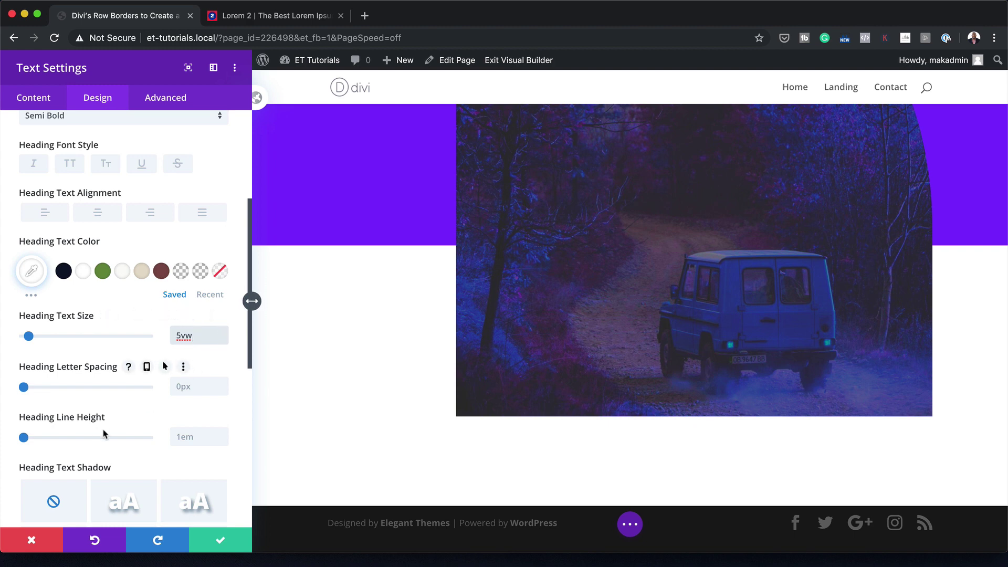
click(192, 387)
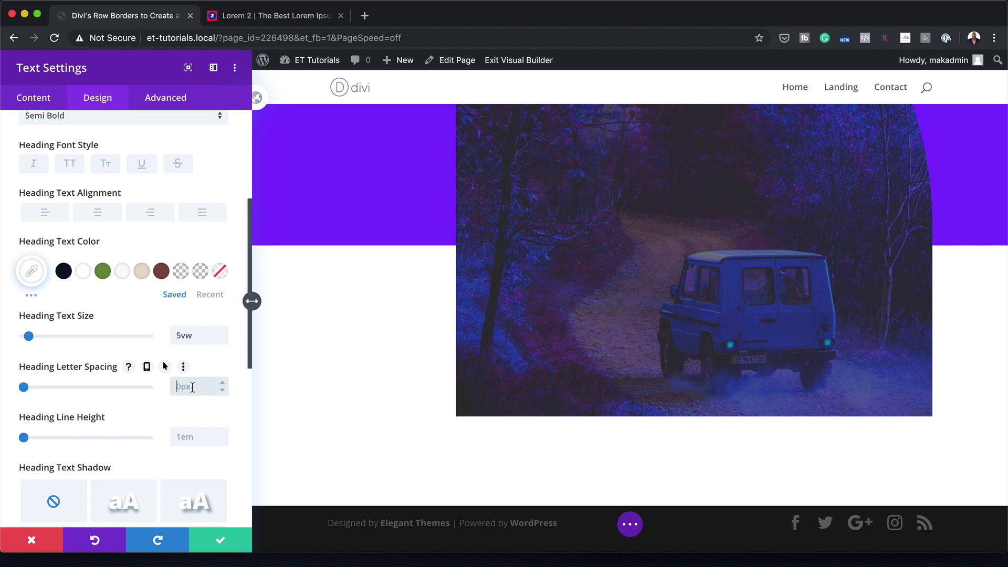
text(-2px)
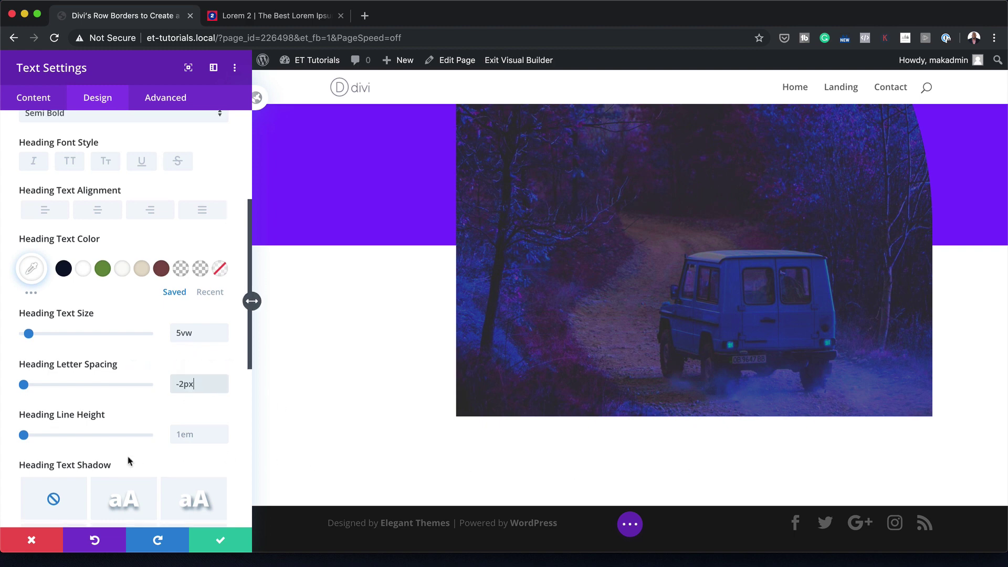
Set the text module's width to 70%
scroll(129, 462, down, 4)
click(110, 424)
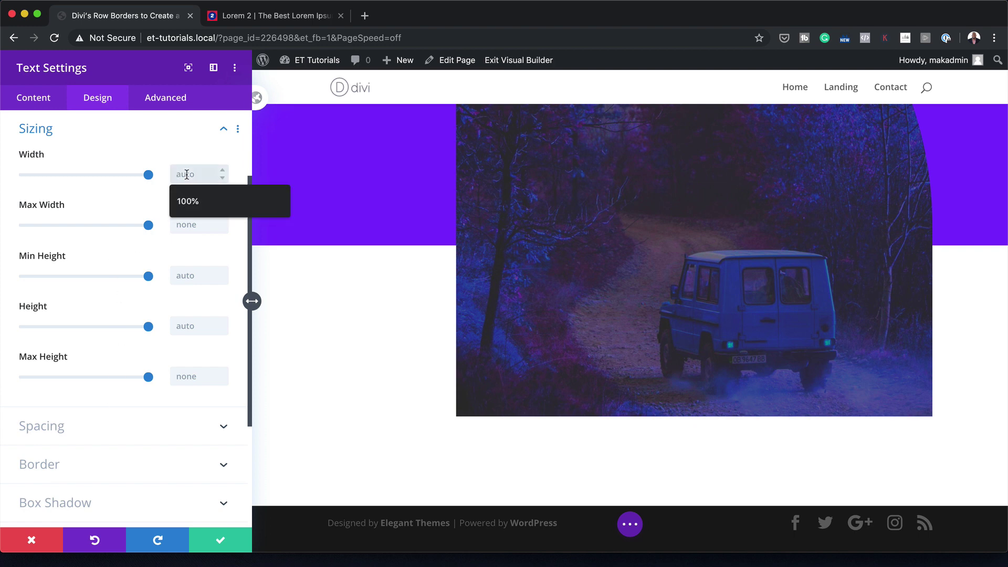
text(70px)
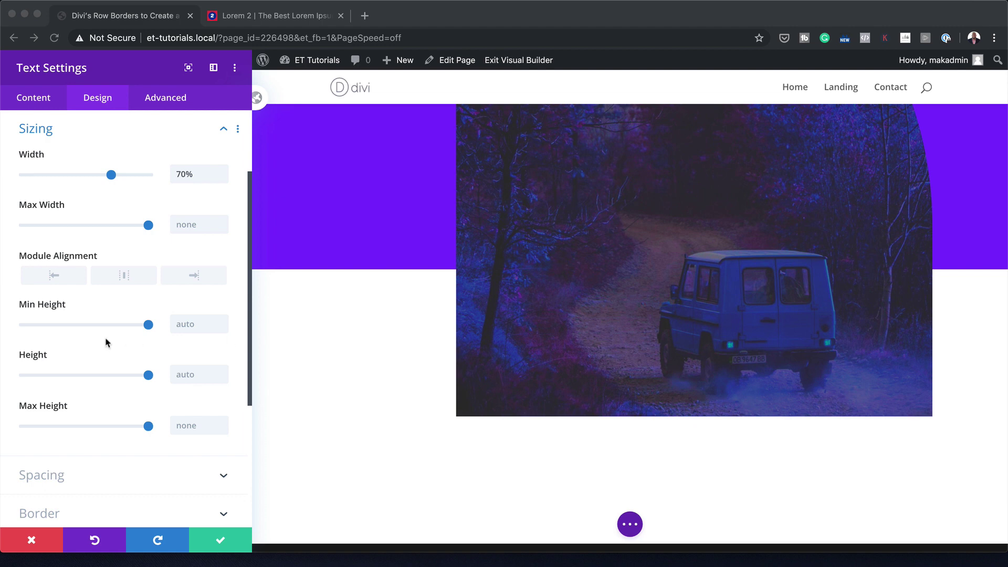
Set the text module's top margin to -57vw for desktop
scroll(95, 392, down, 4)
click(52, 387)
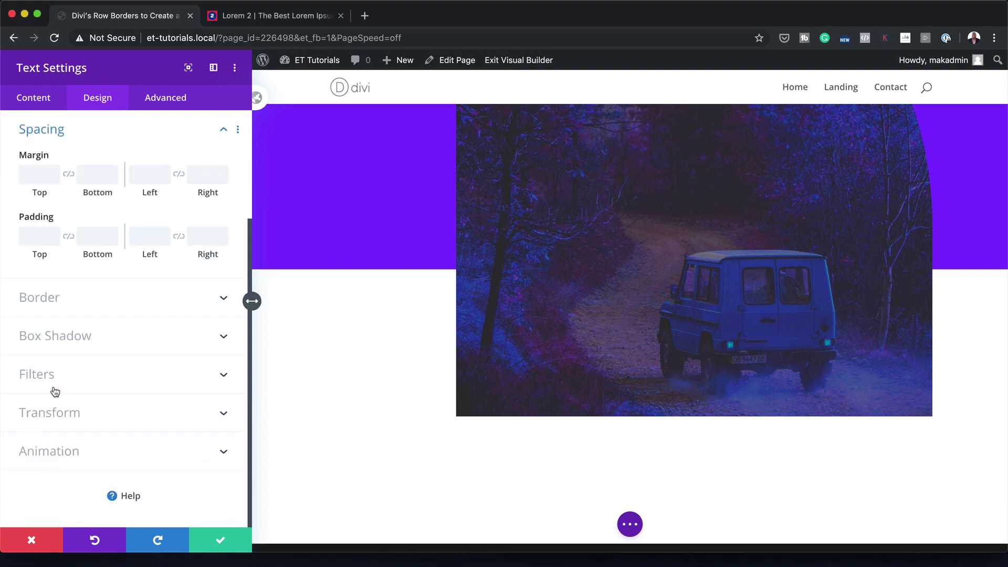
click(38, 173)
text(-57vw)
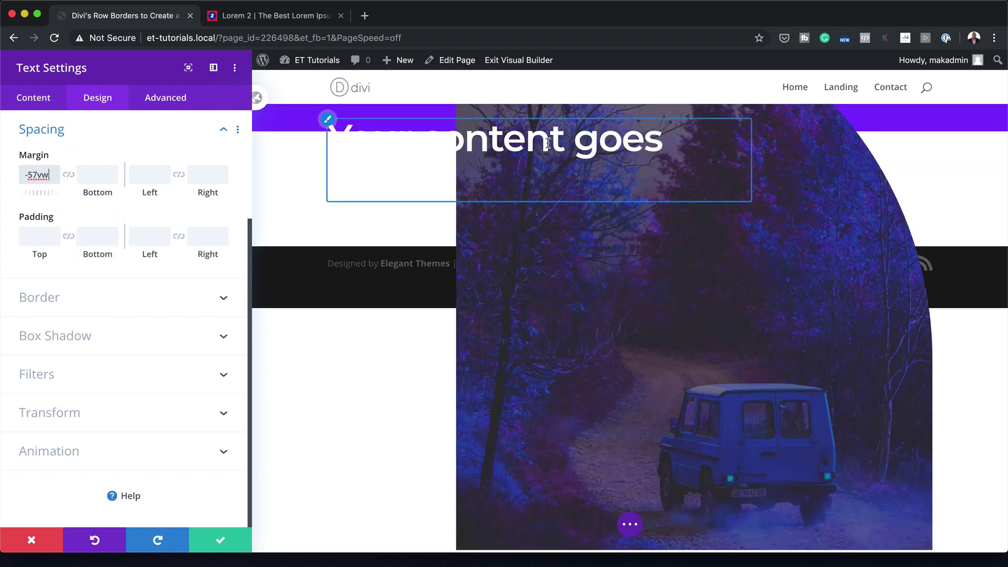
Enable responsive margins for the text module and set the tablet top margin to -75vw
mouse_move(95, 154)
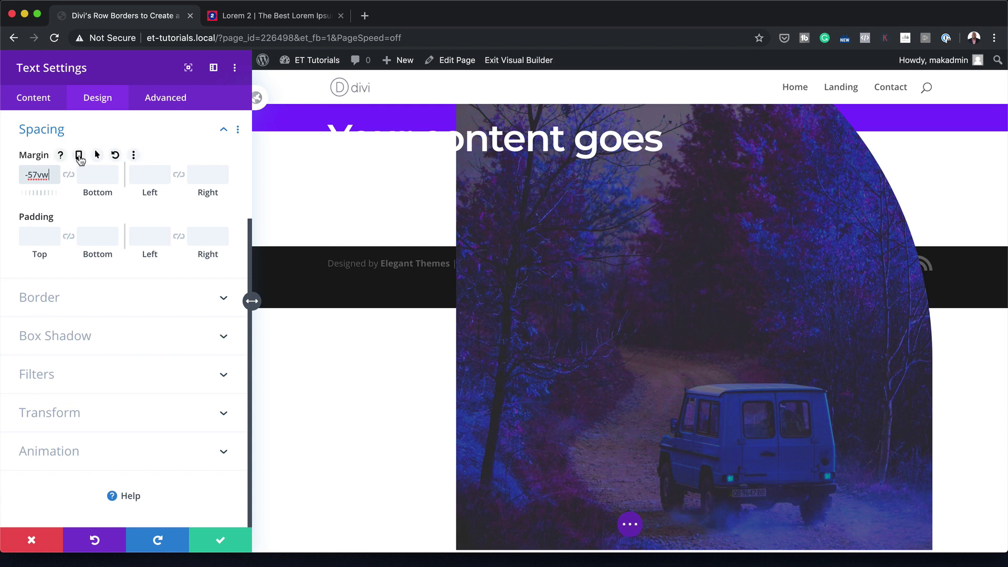
click(78, 155)
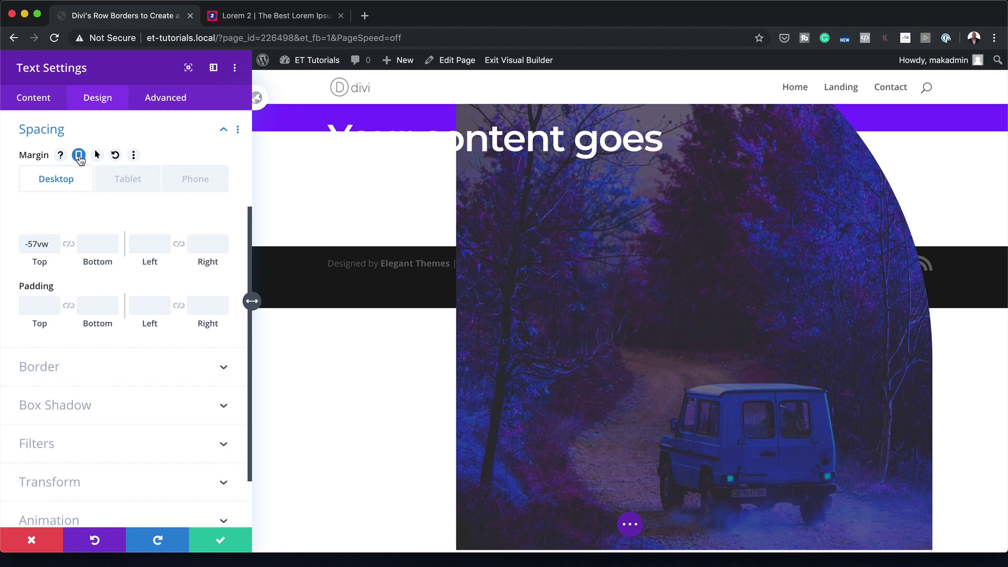
click(131, 181)
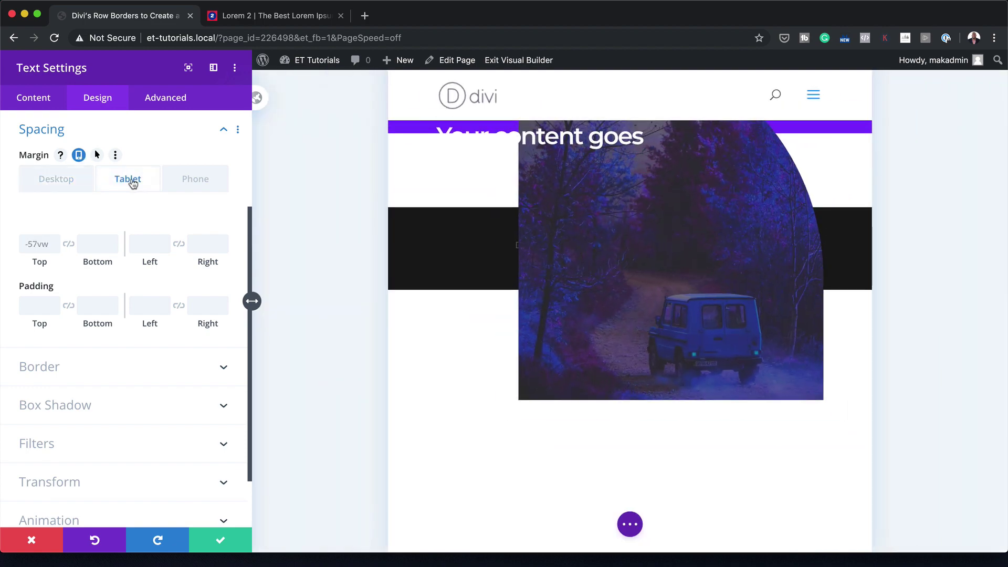
click(20, 247)
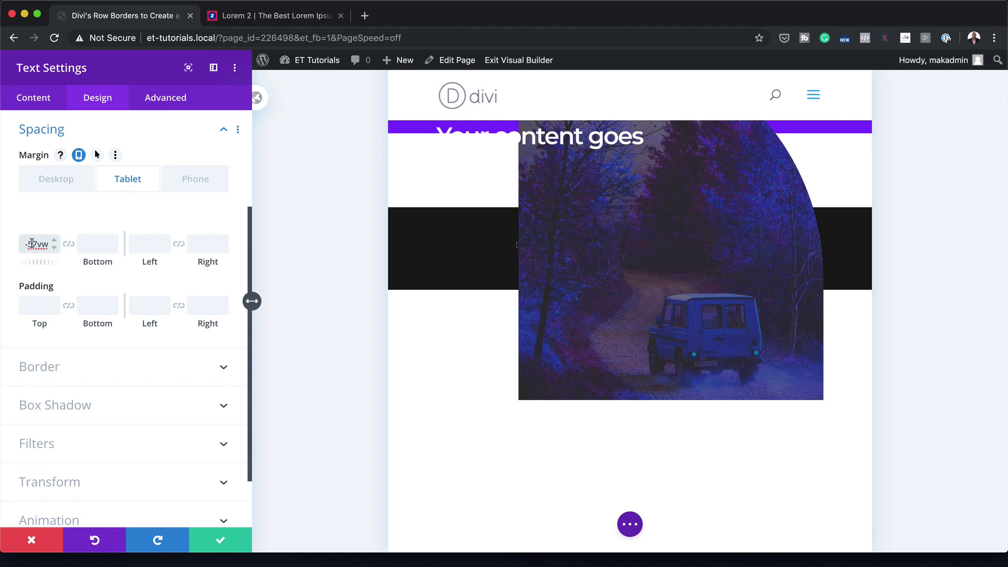
text(5vw)
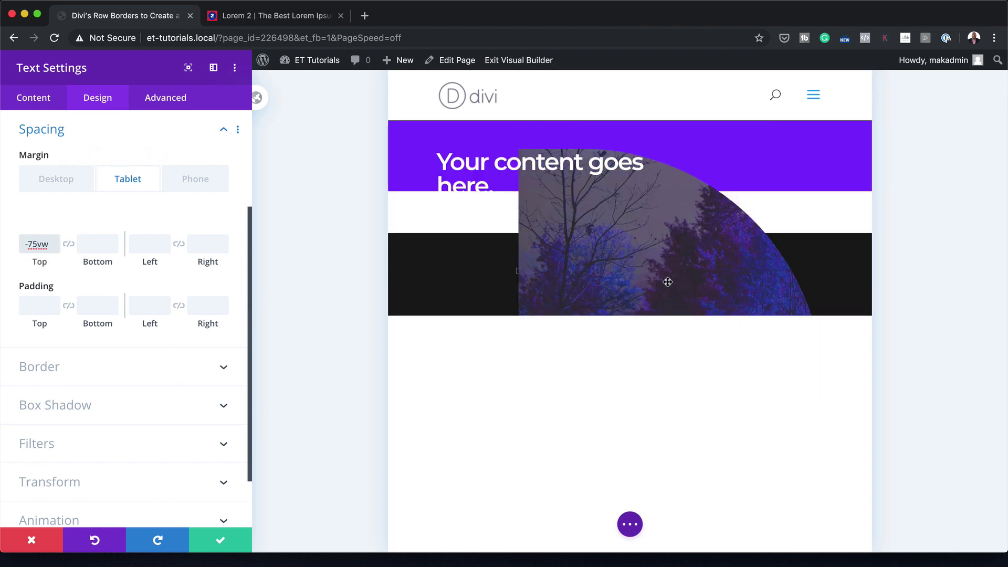
Set the text module's phone top margin to -91vw, return to the desktop view and save the module settings
click(201, 188)
click(34, 243)
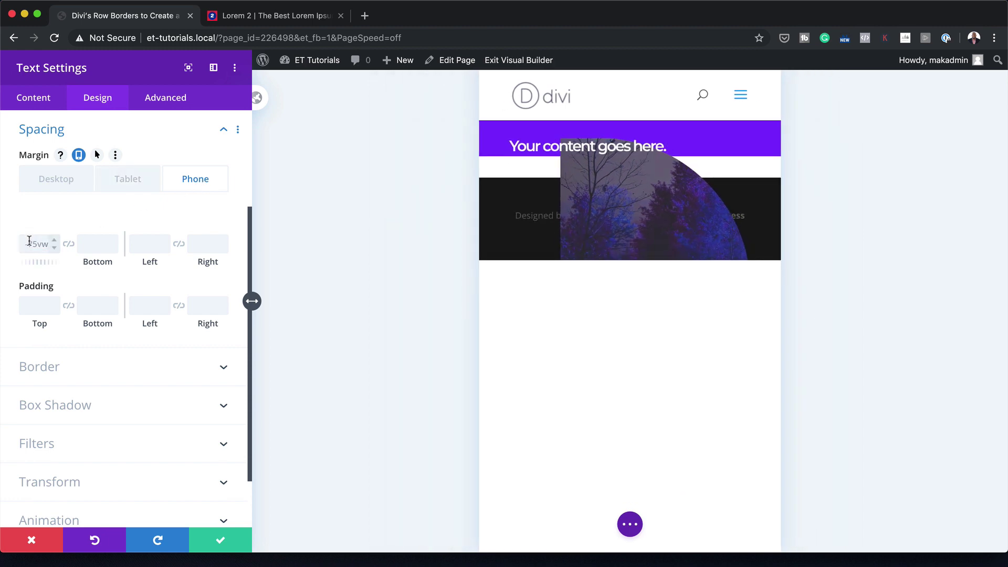
key(BackSpace)
key(BackSpace)
text(91vw)
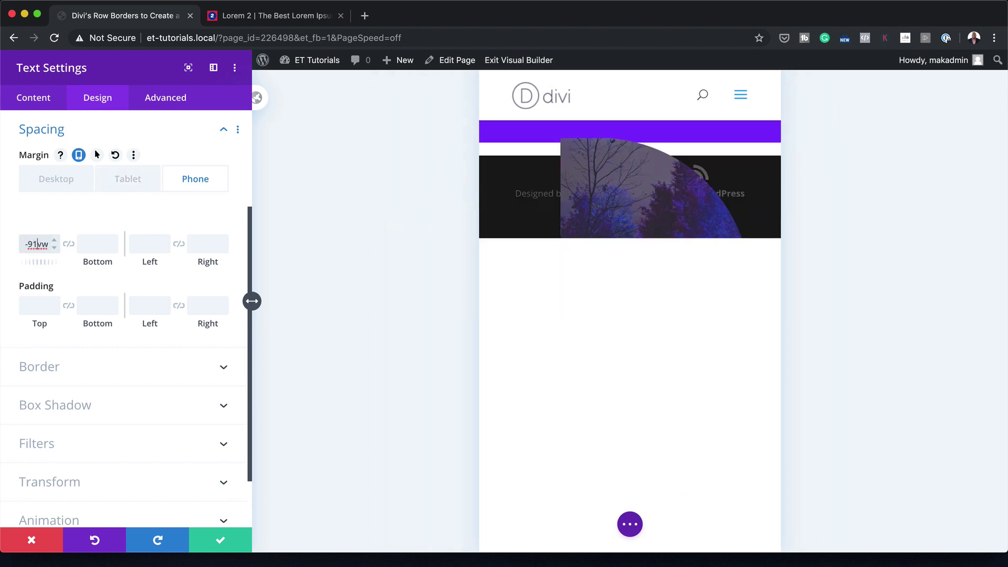
click(43, 180)
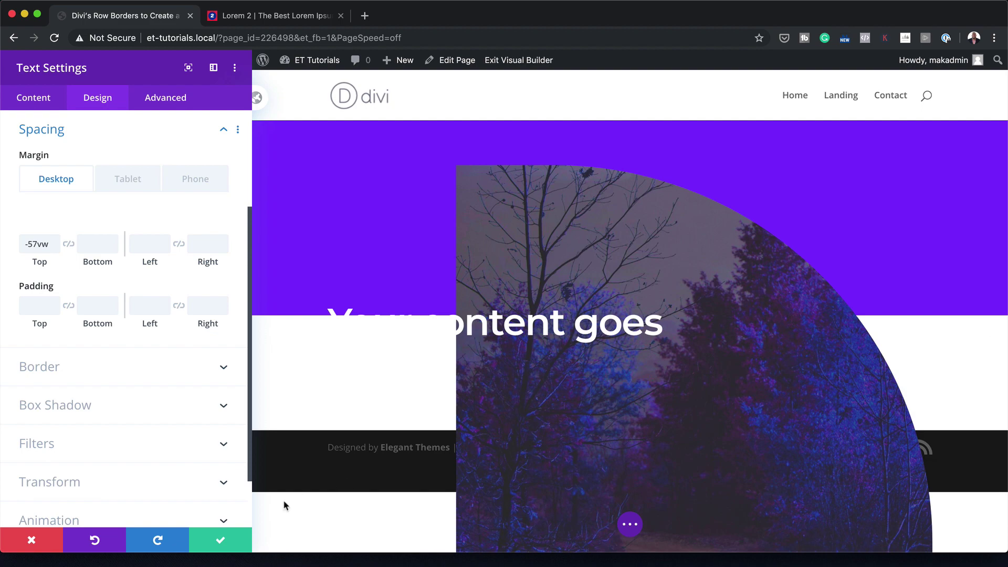
click(220, 539)
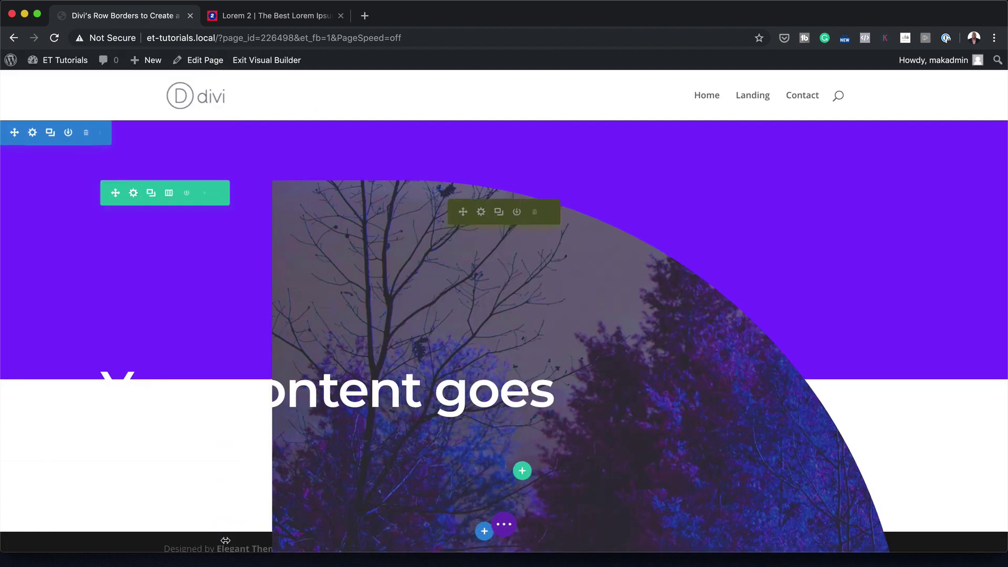
Insert a Divider module directly below the heading text module
scroll(381, 408, down, 3)
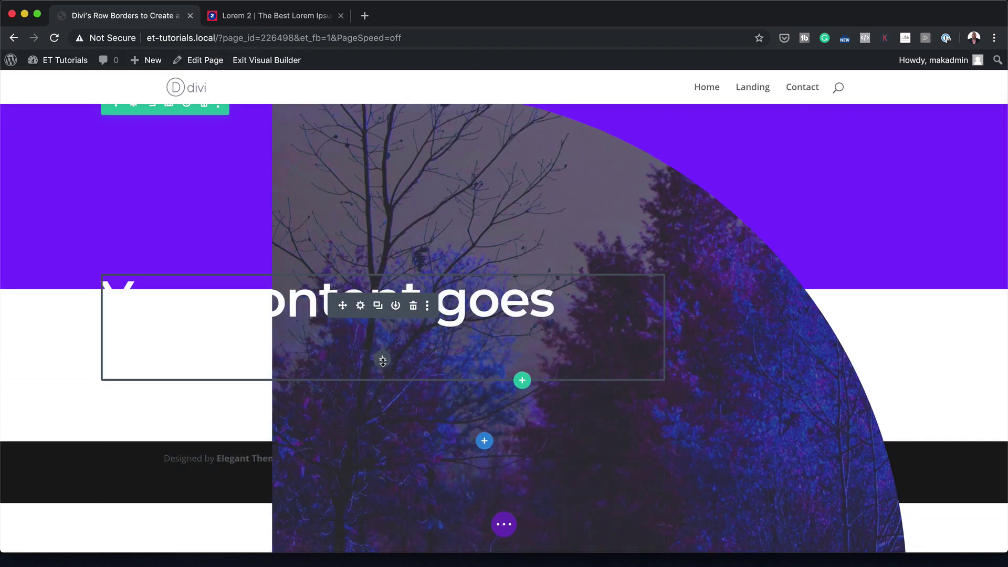
click(383, 359)
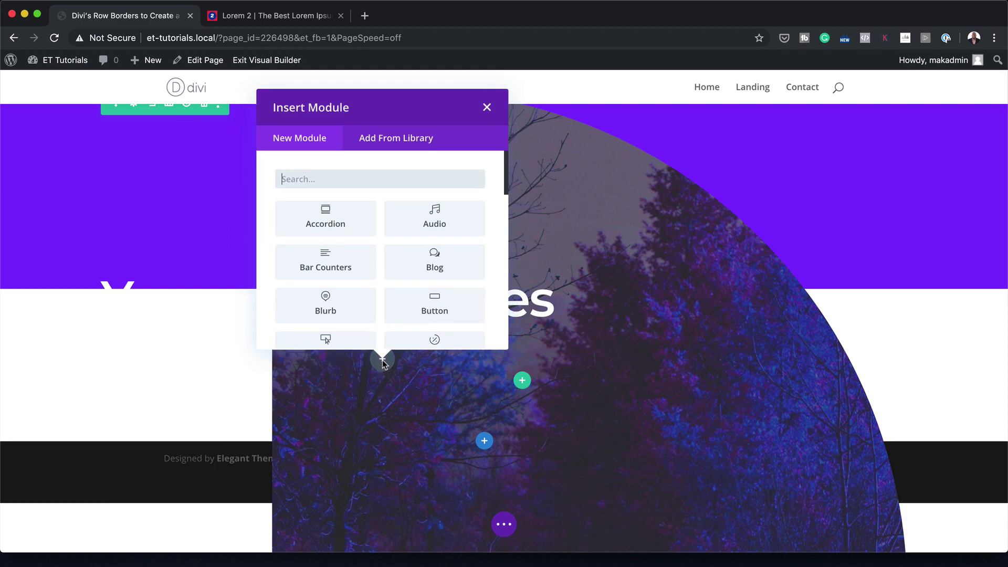
text(divi)
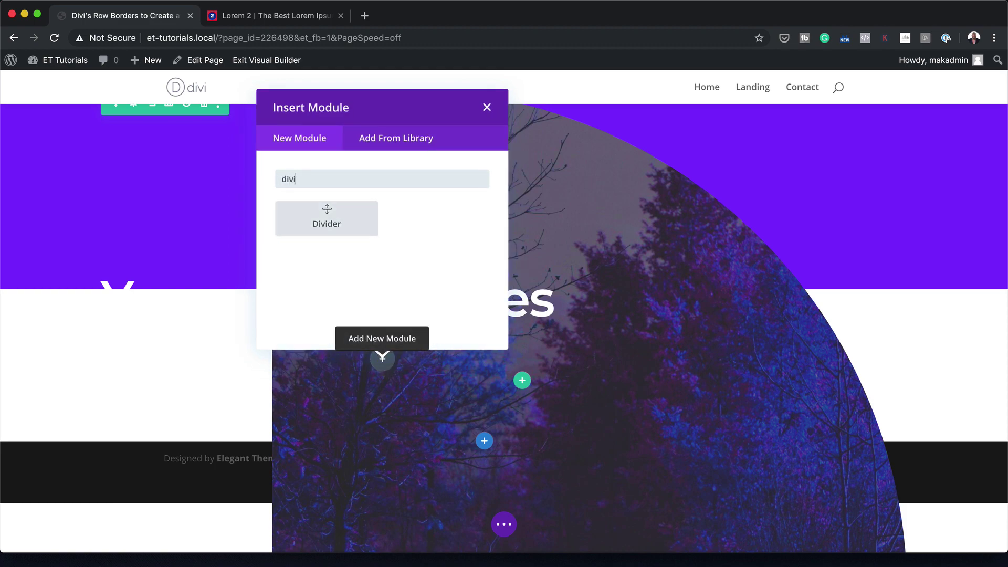
click(355, 219)
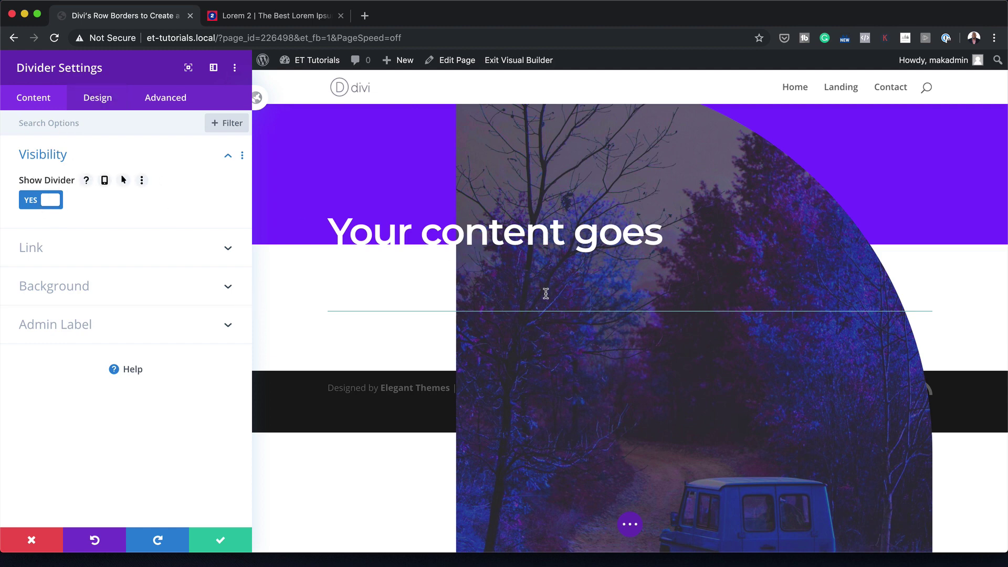
Set the divider's line color to #00dcff
click(101, 101)
click(54, 155)
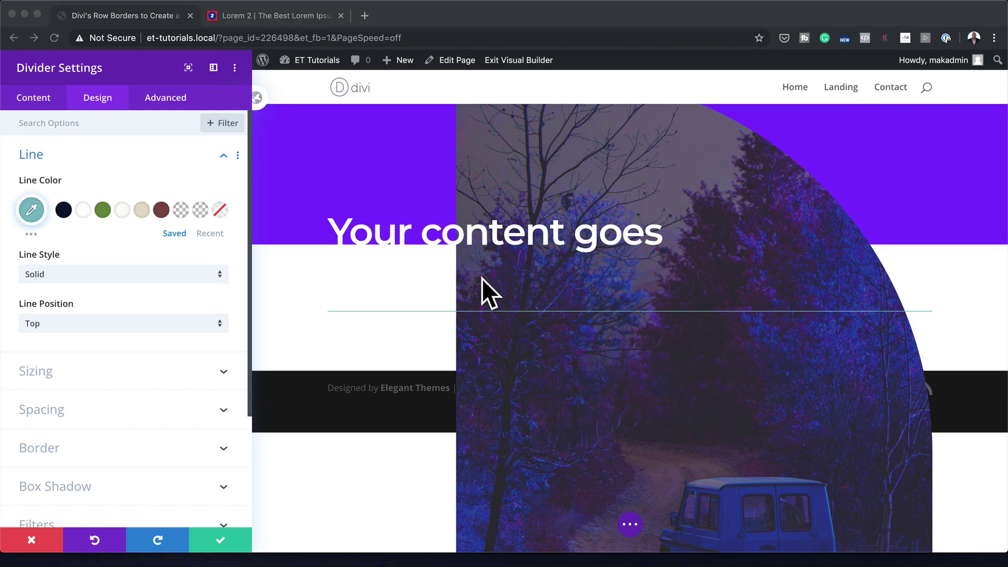
click(32, 211)
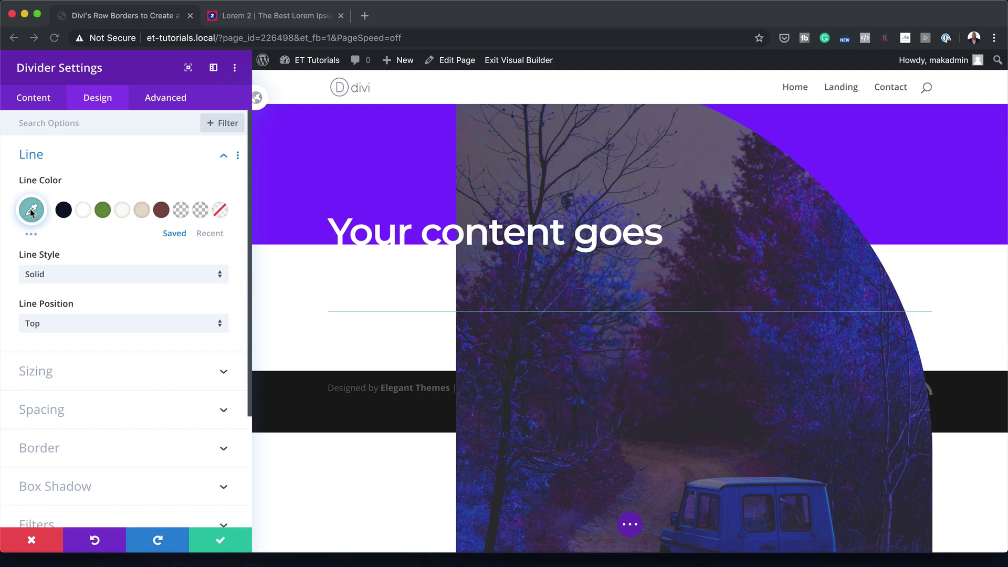
click(32, 211)
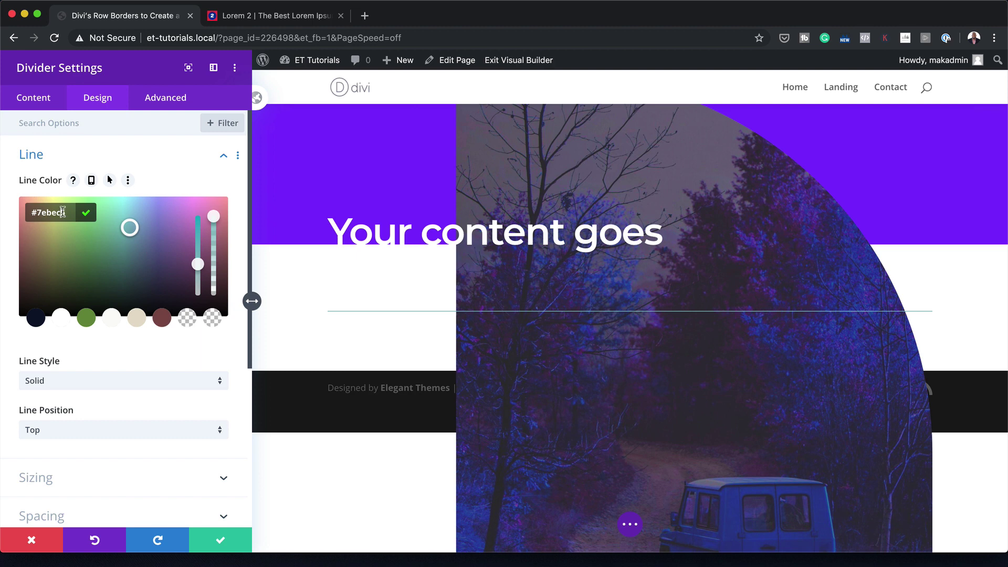
key(BackSpace)
key(BackSpace)
key(BackSpace)
key(BackSpace)
key(BackSpace)
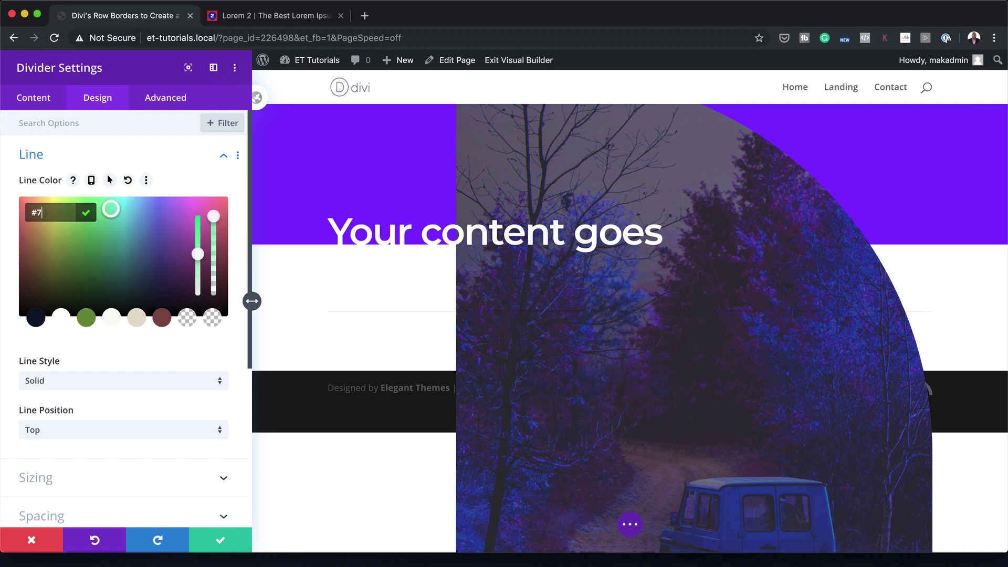
text(00dcff)
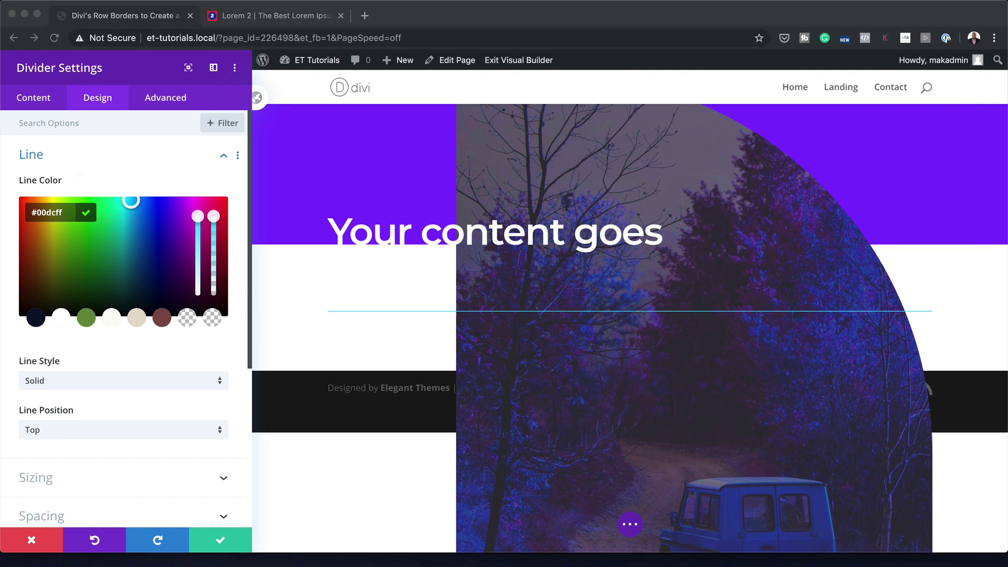
Set the divider's weight to 0.8vw and its width to 27%, and save the module settings
scroll(105, 347, down, 3)
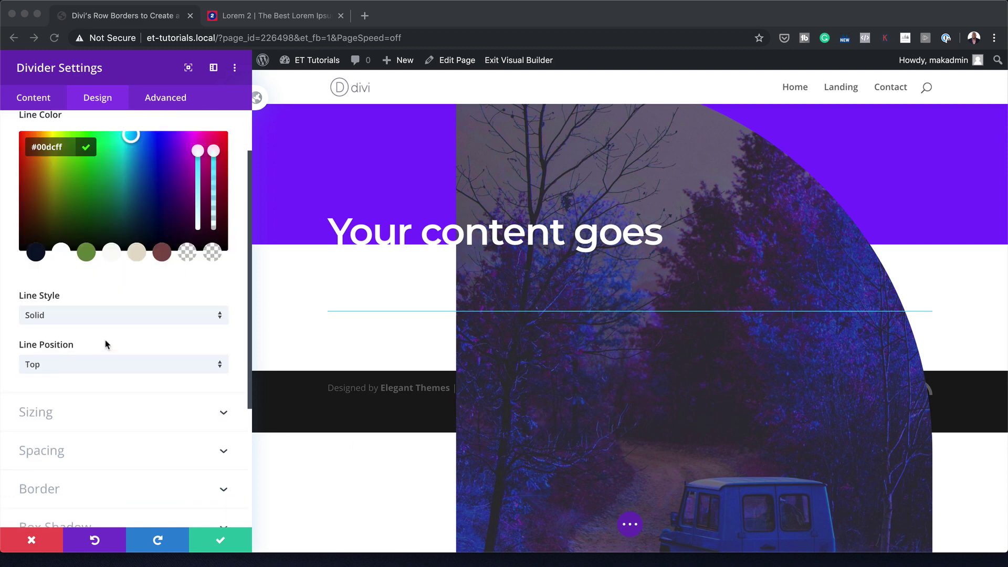
click(45, 413)
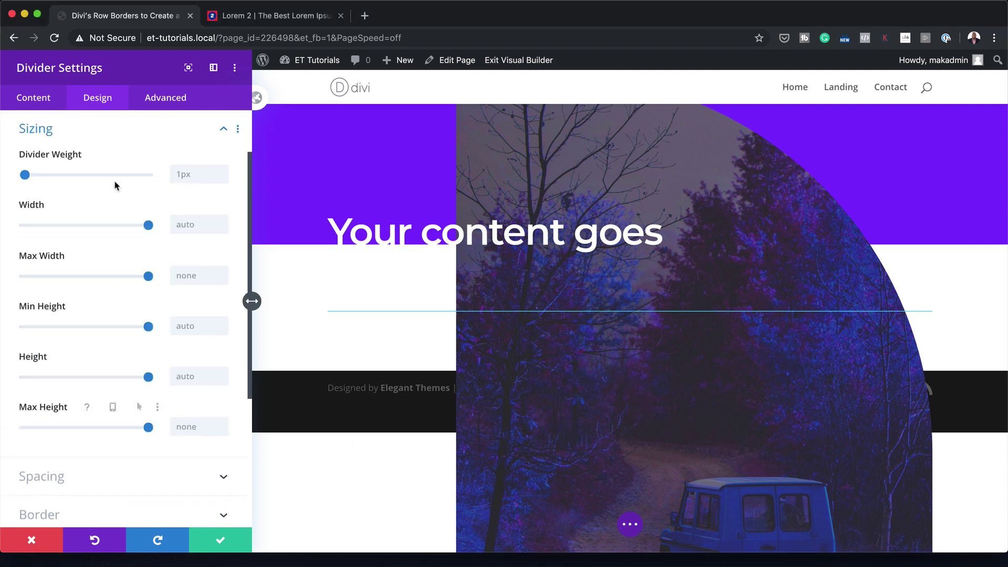
click(188, 175)
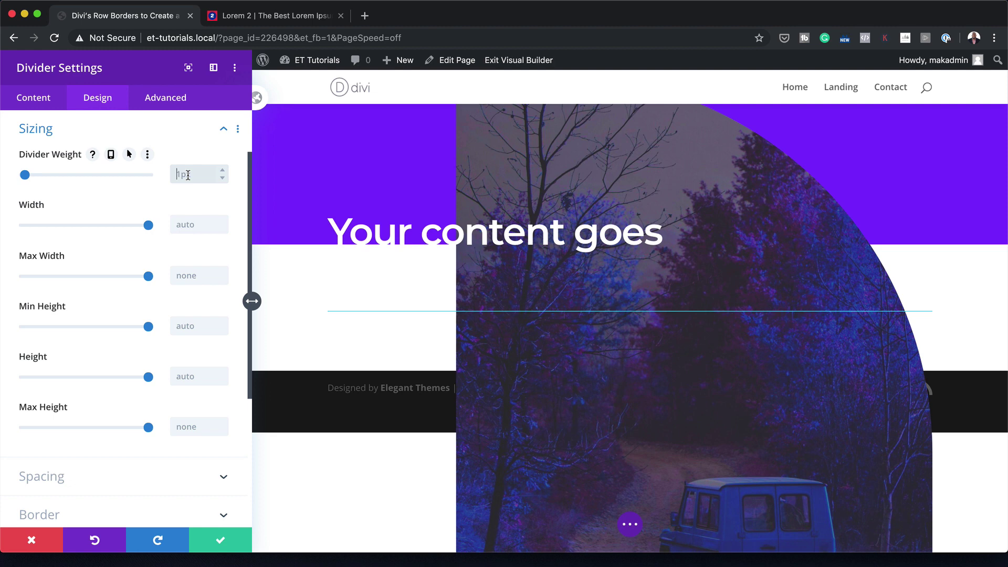
text(0.8vw)
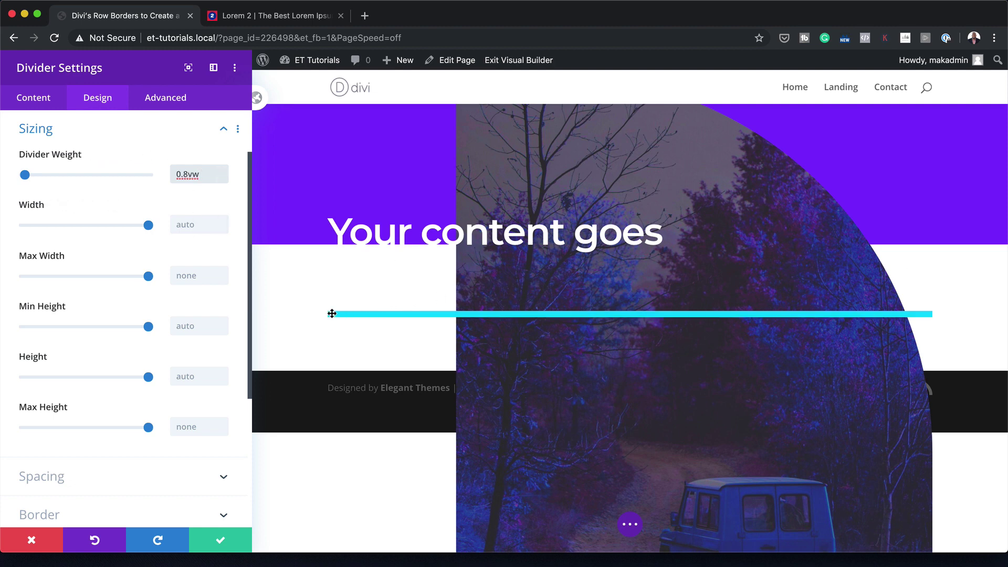
key(super+Tab)
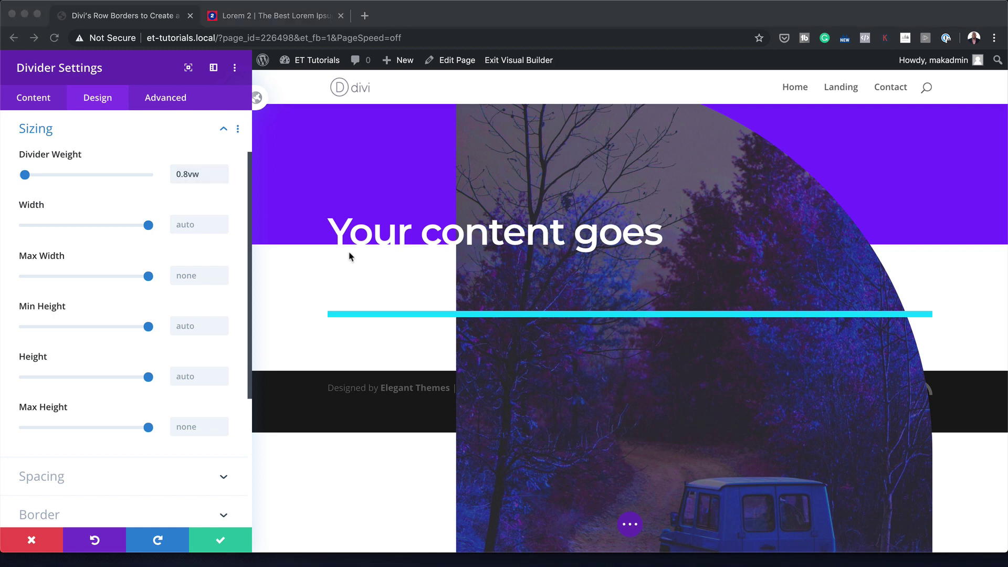
key(super+Tab)
click(189, 223)
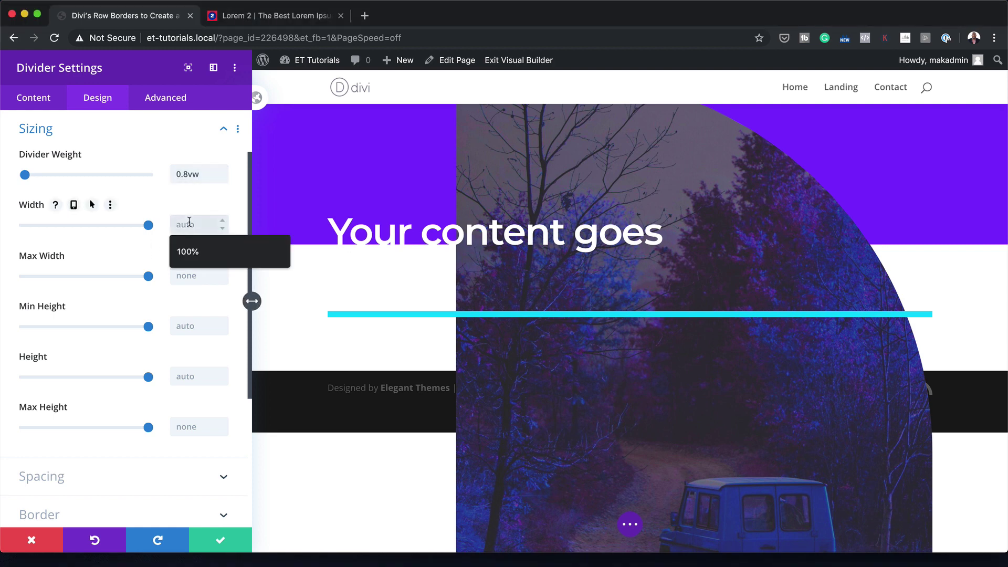
text(27%)
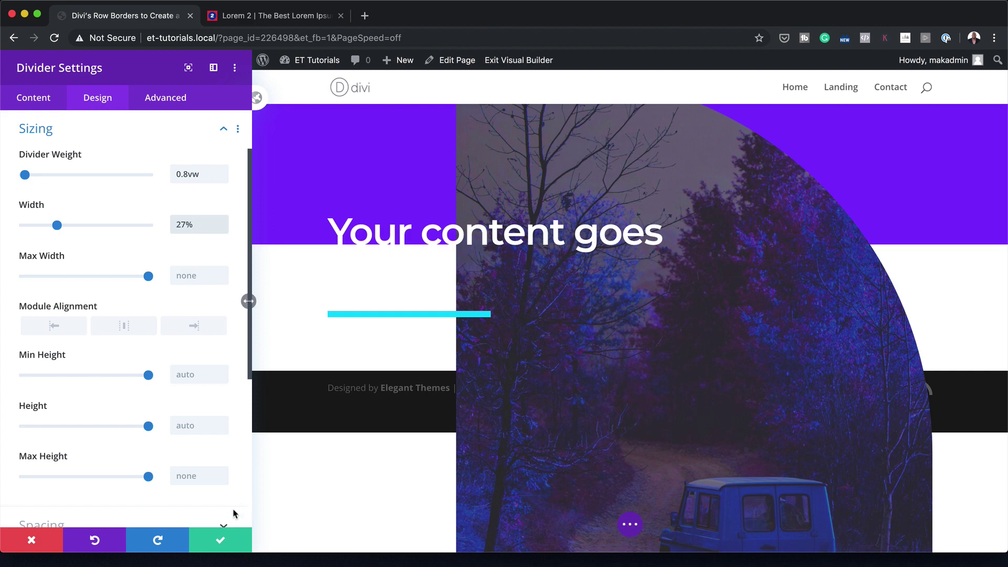
click(224, 539)
Insert a Text module directly below the divider
scroll(315, 315, down, 4)
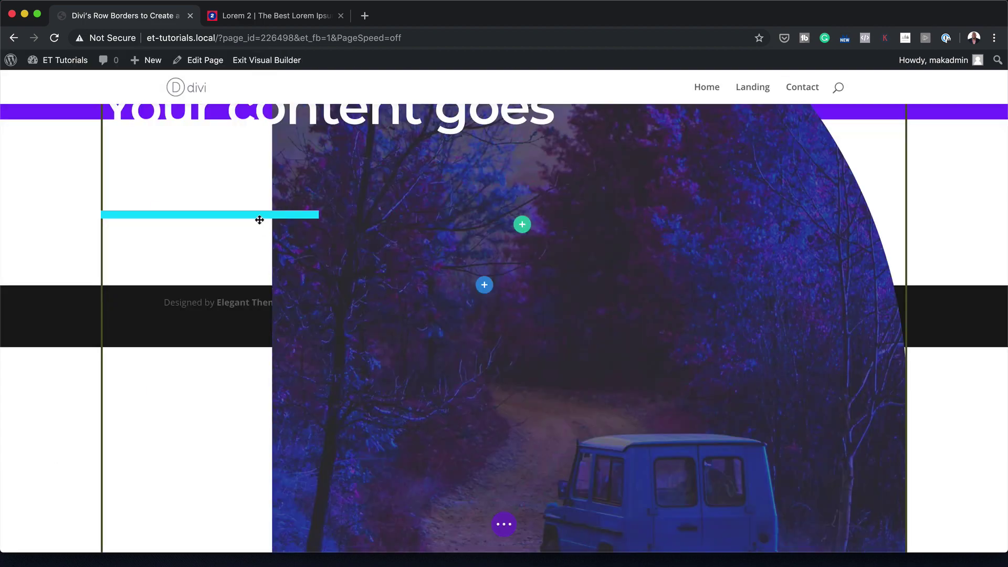
mouse_move(207, 245)
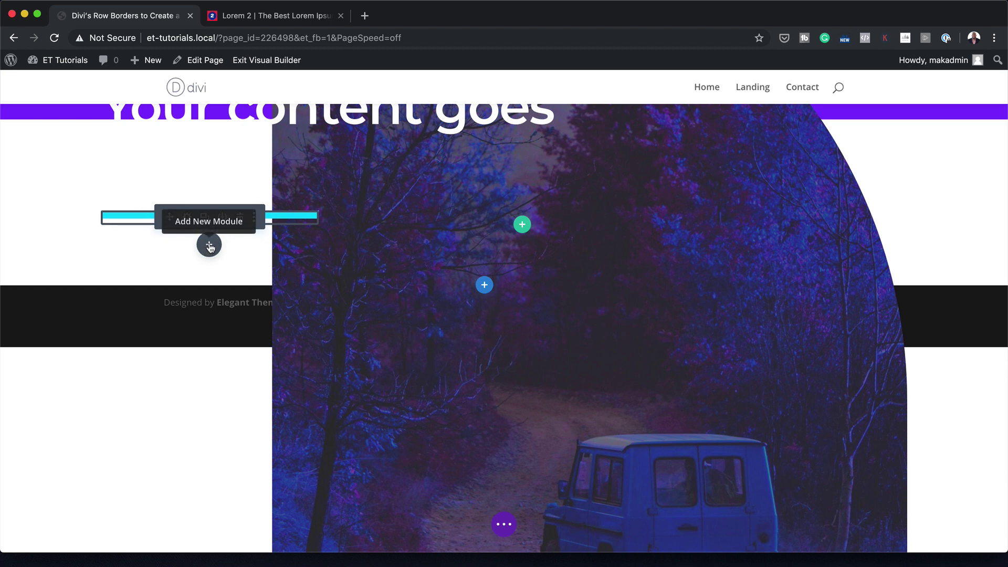
click(209, 245)
click(194, 345)
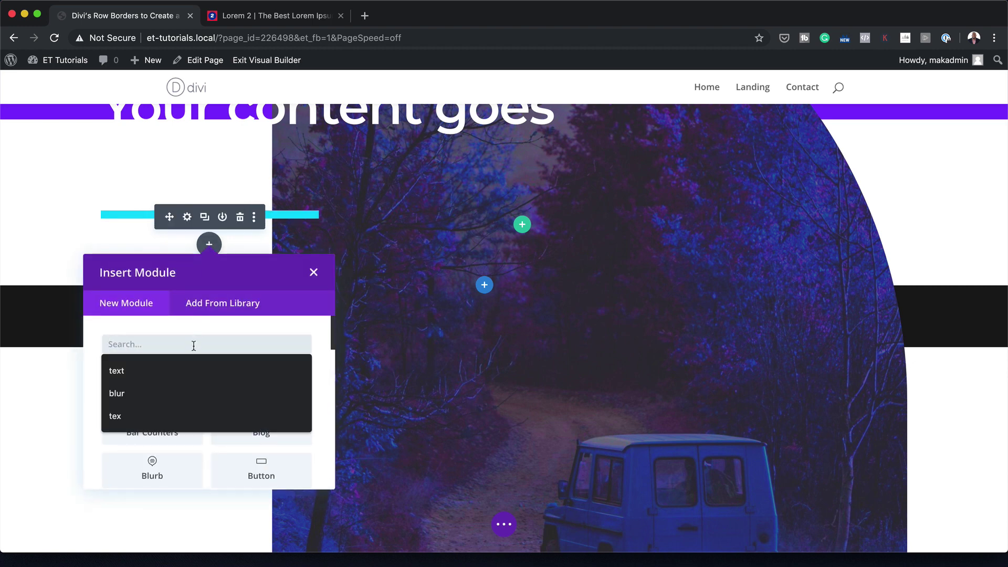
click(131, 370)
click(159, 382)
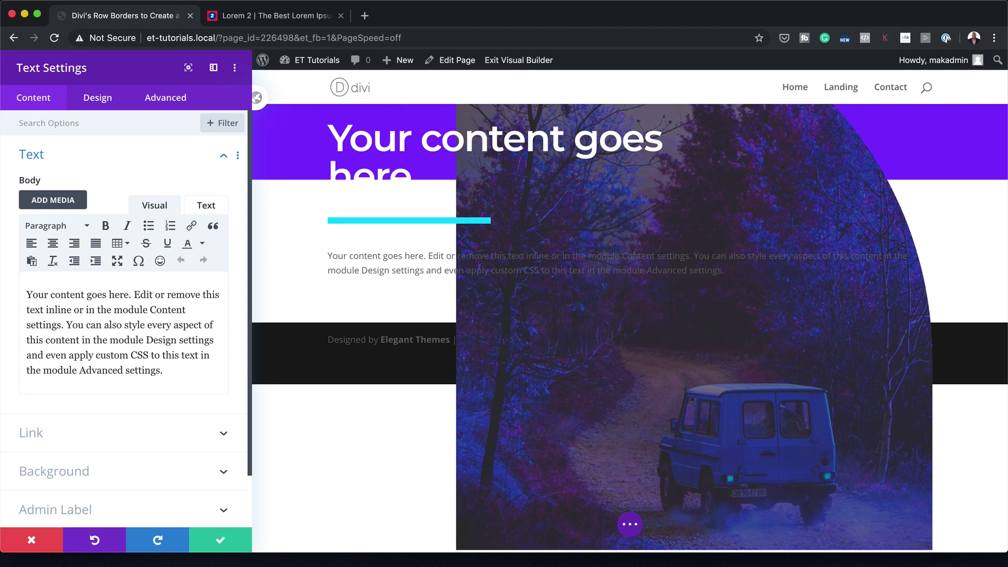
Set the new text module's font to Open Sans and its text color to white
click(97, 100)
click(70, 155)
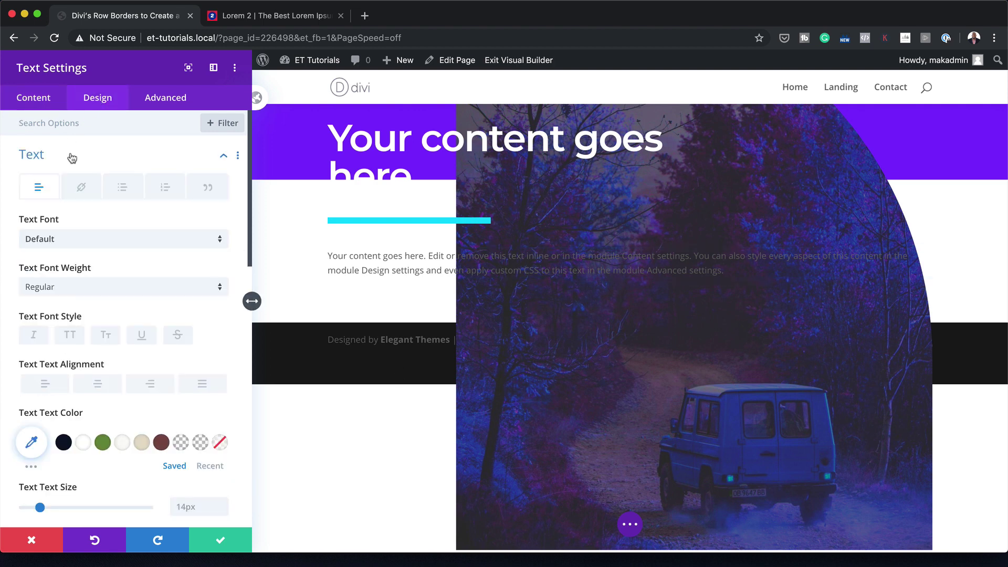
click(85, 242)
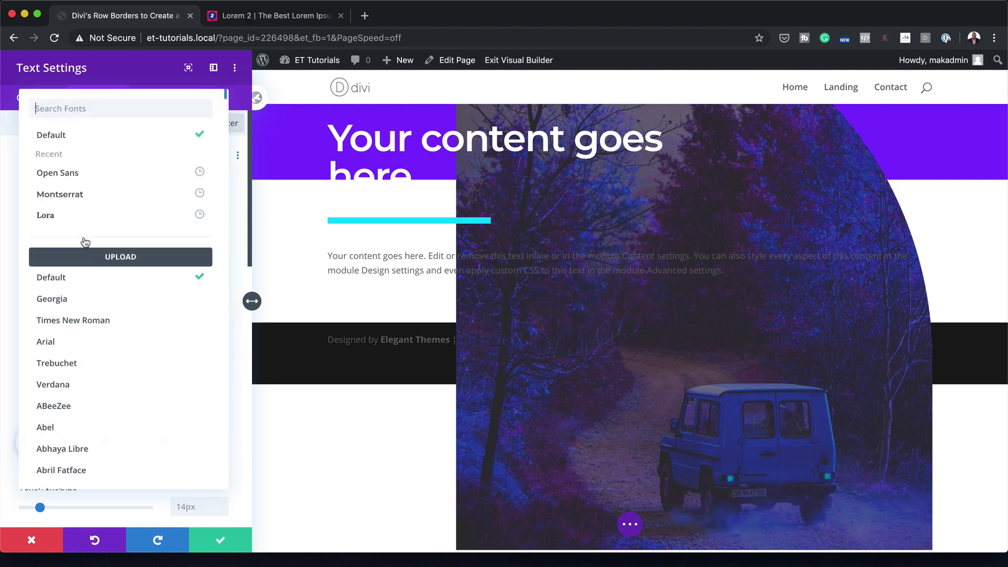
click(105, 176)
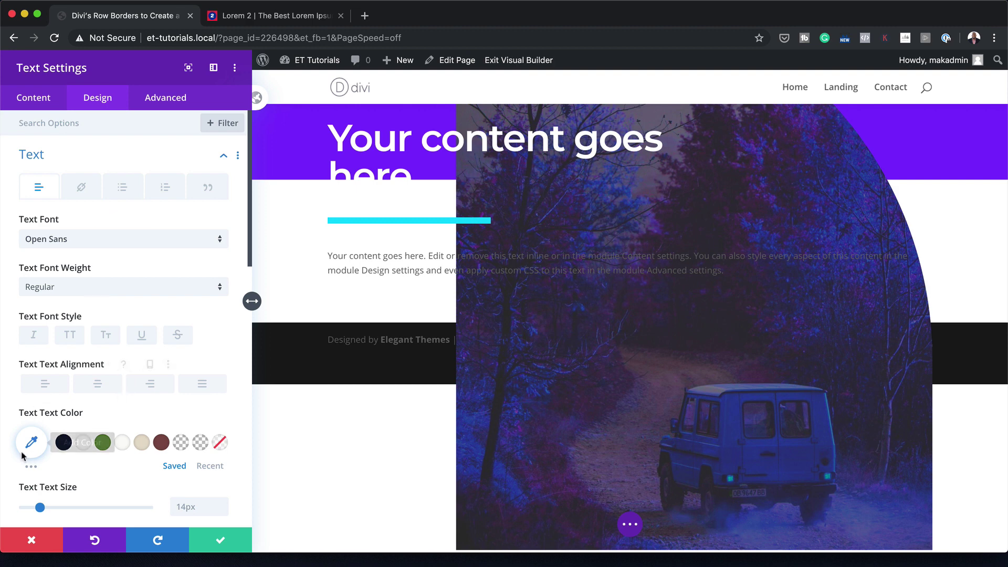
click(84, 442)
Set the body text size to 1vw and its line height to 1.8vw
scroll(87, 449, down, 3)
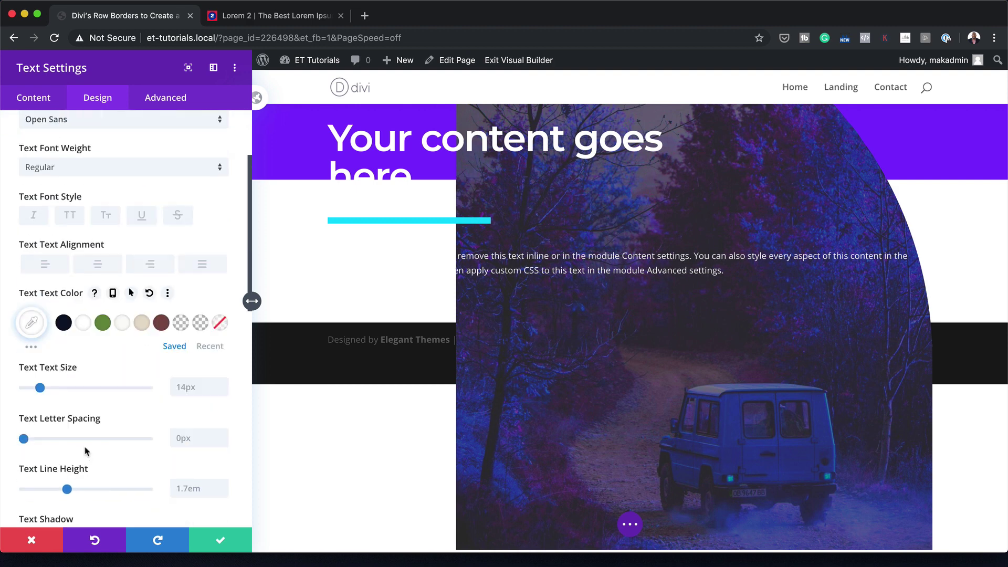
click(177, 387)
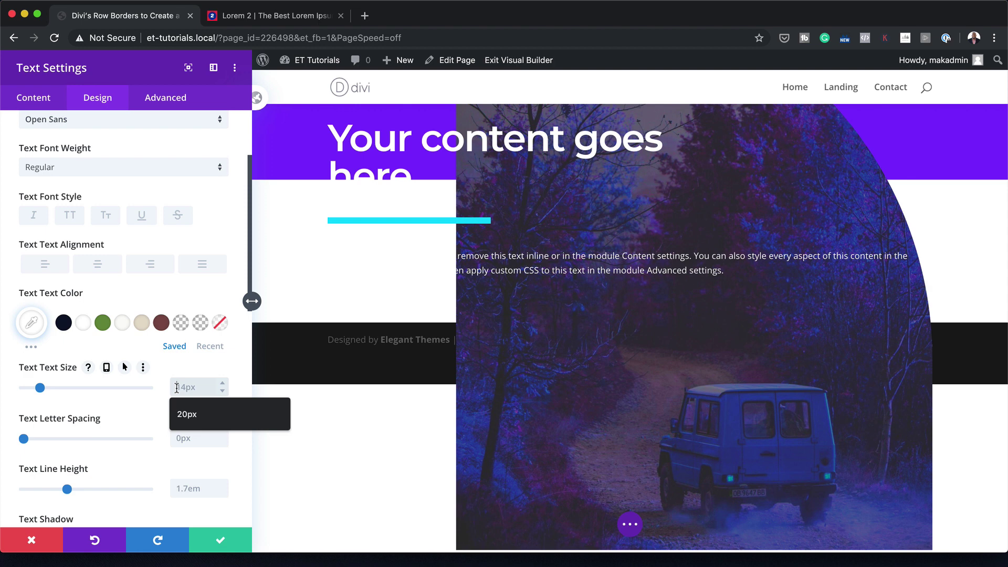
text(1vw)
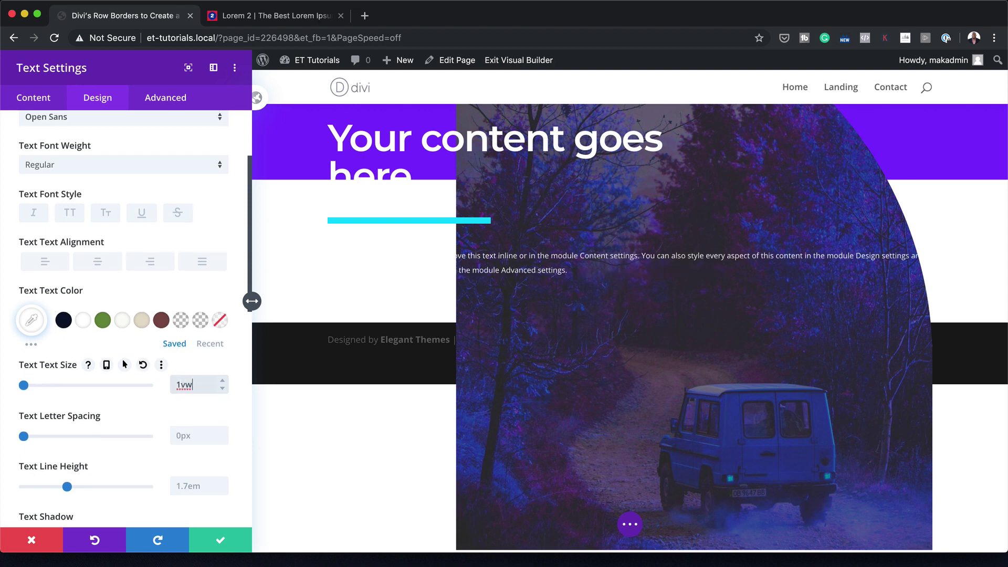
scroll(190, 405, down, 2)
click(203, 409)
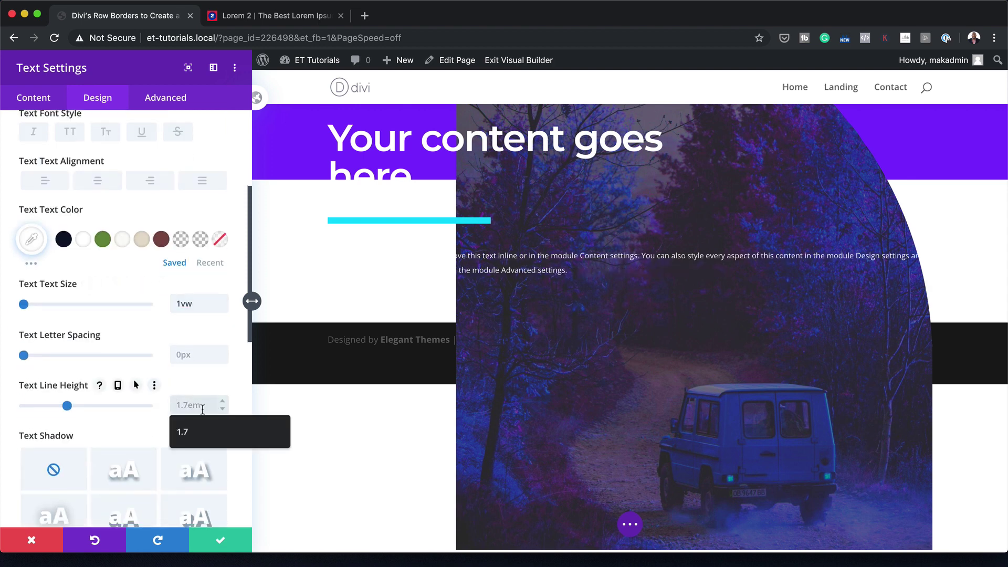
text(1.8vw)
key(Return)
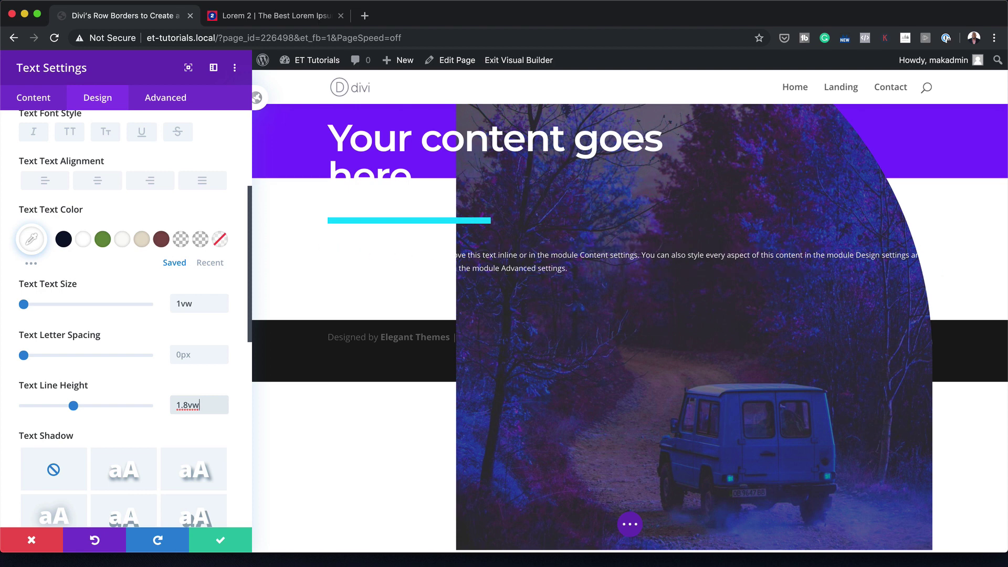
Set the body text module's width to 53% and save the module settings
key(super+Tab)
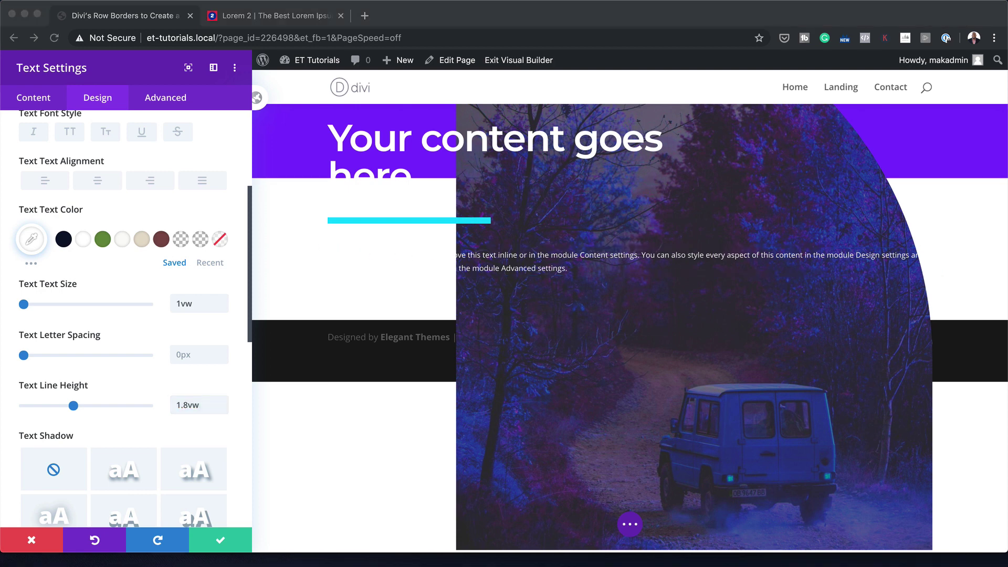
scroll(97, 432, down, 10)
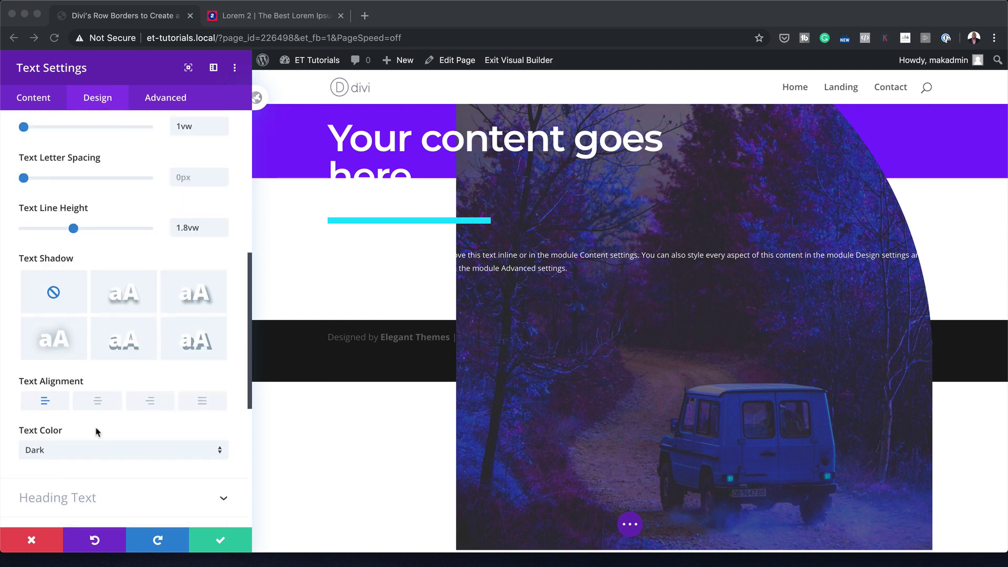
click(43, 349)
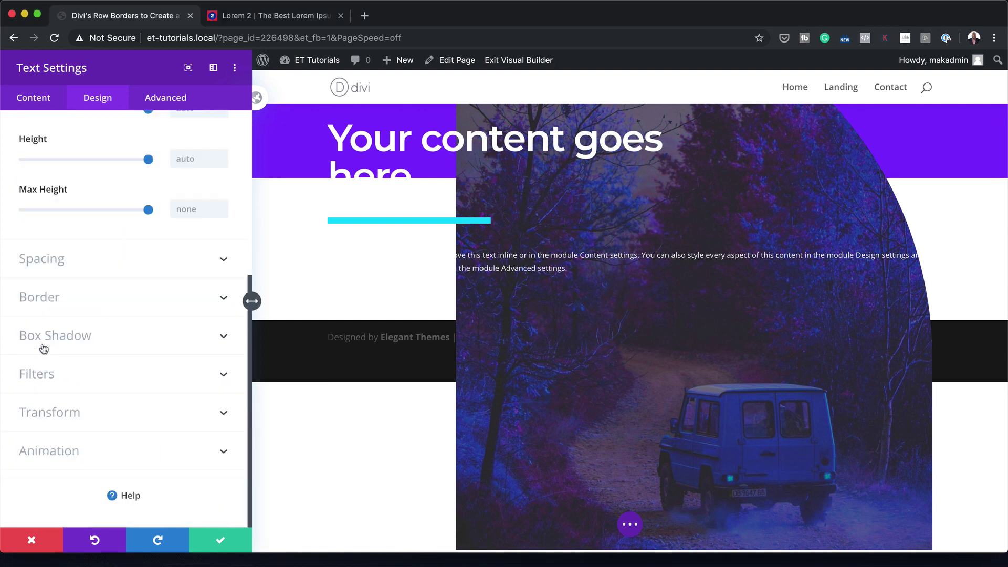
click(191, 173)
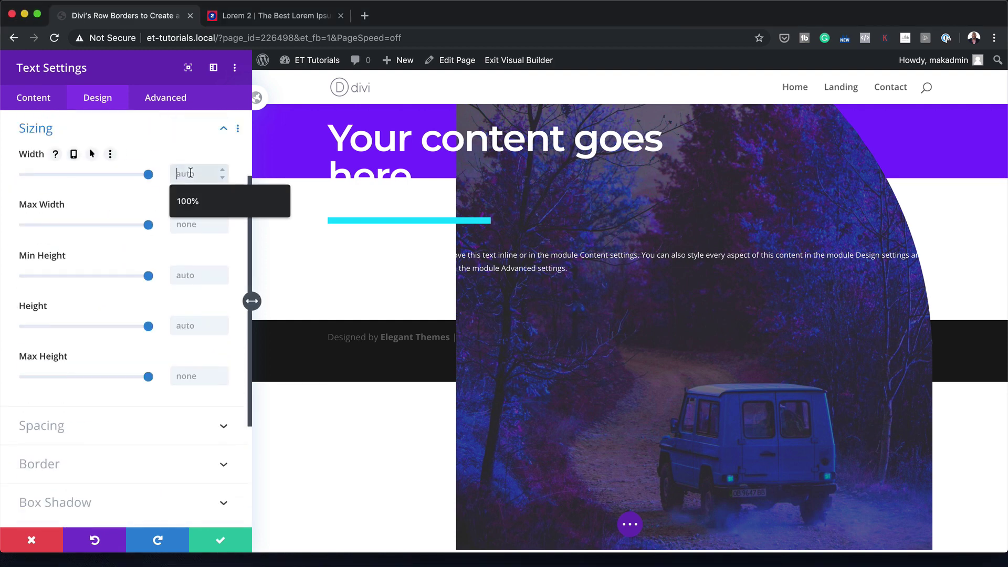
text(53%)
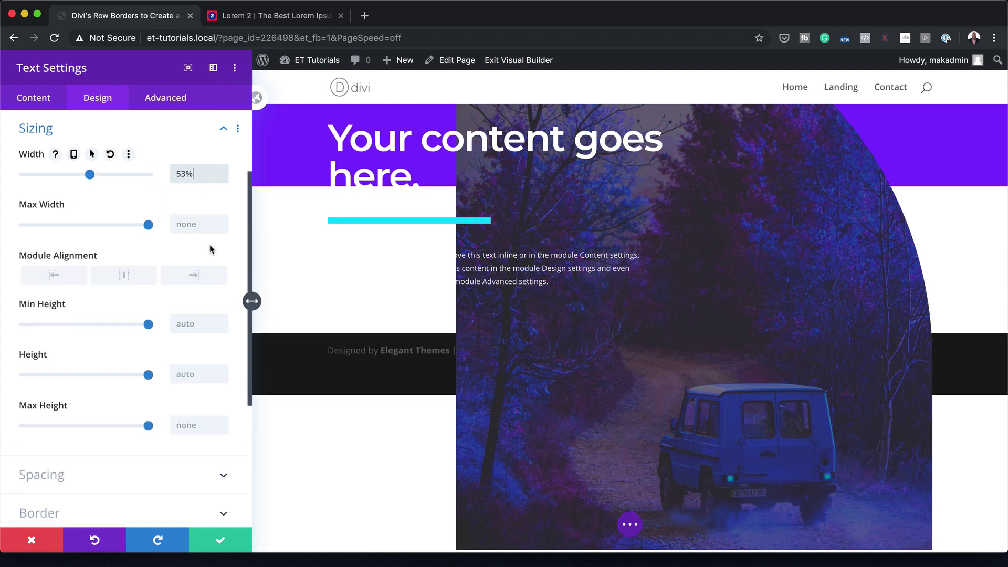
click(220, 539)
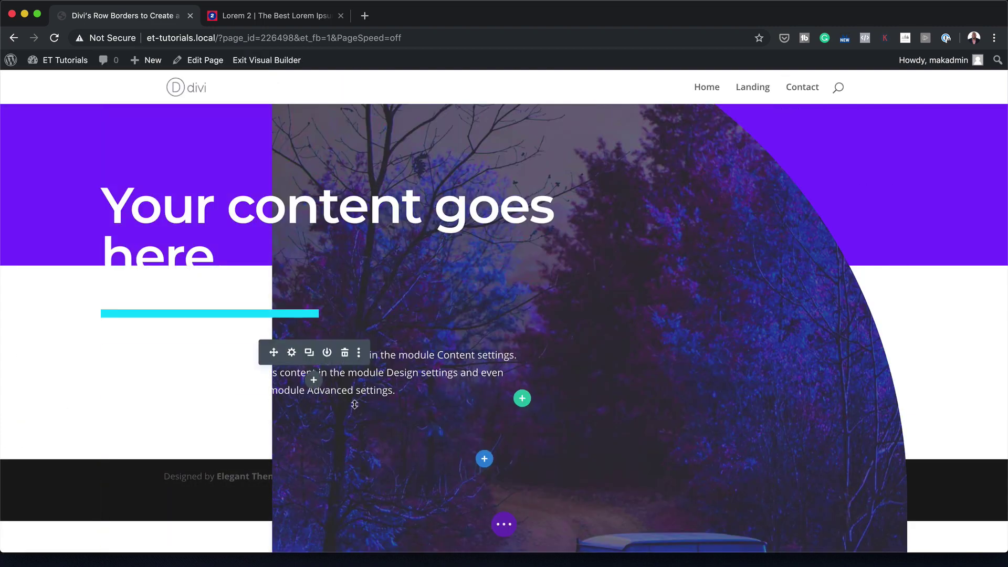
Insert a Button module directly below the body text module
scroll(325, 183, down, 4)
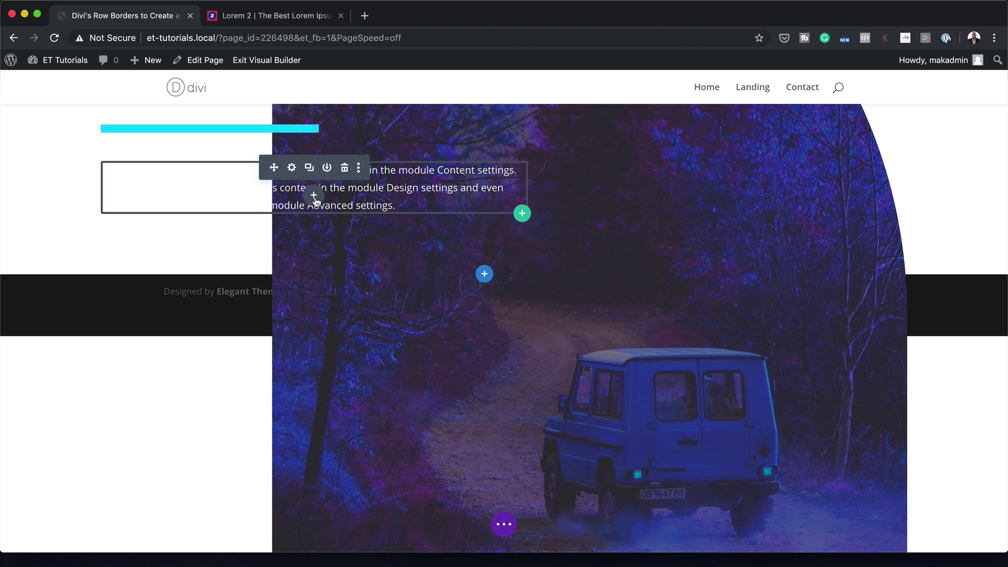
click(313, 195)
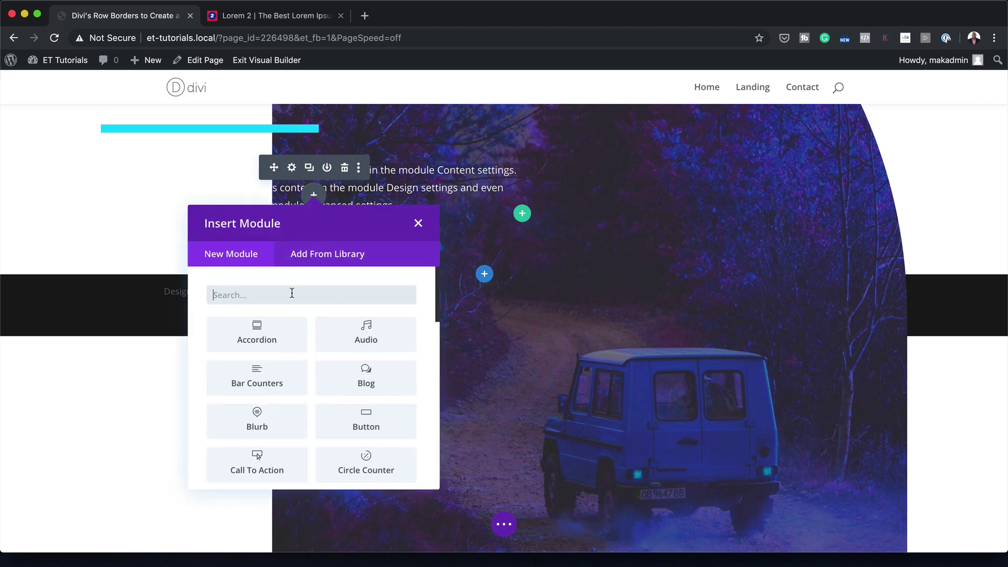
click(366, 420)
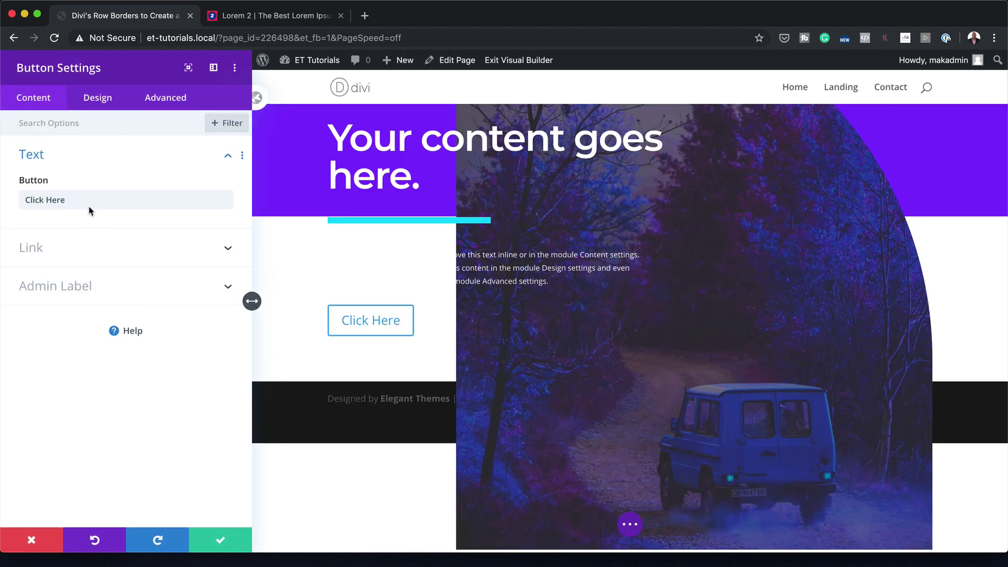
Set the button's text to "Learn More" and its link URL to "#"
drag(74, 199, 20, 200)
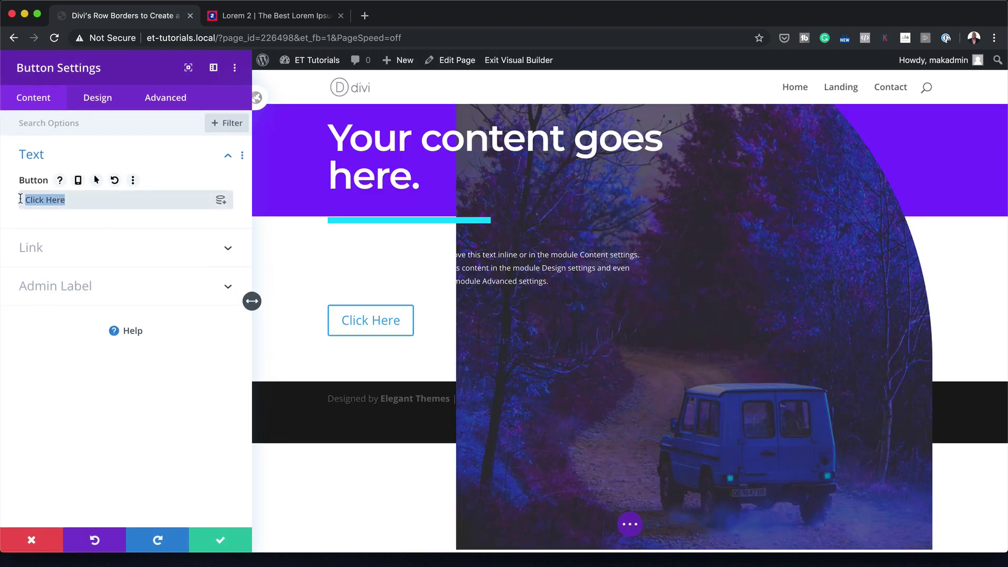
text(Le)
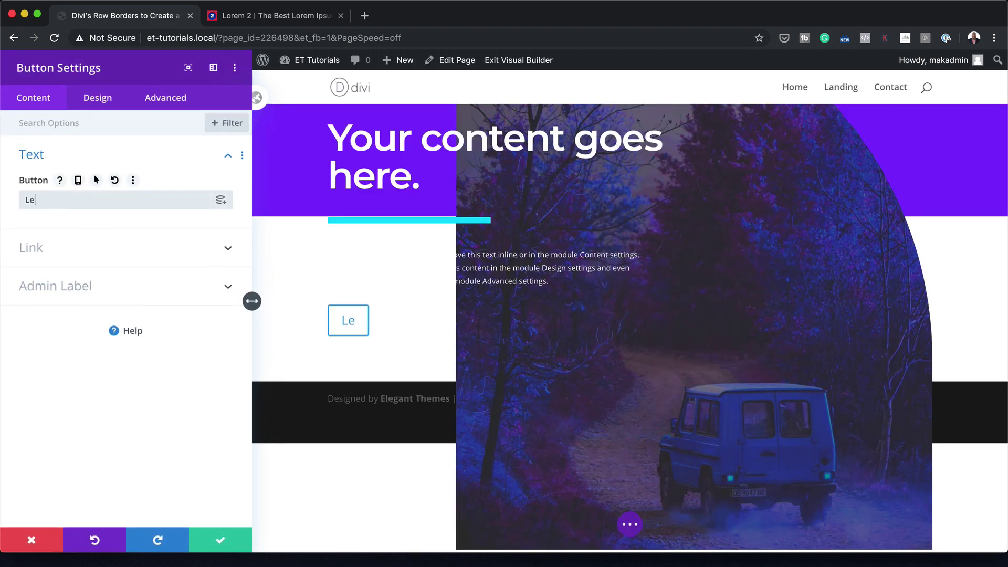
text(arn More)
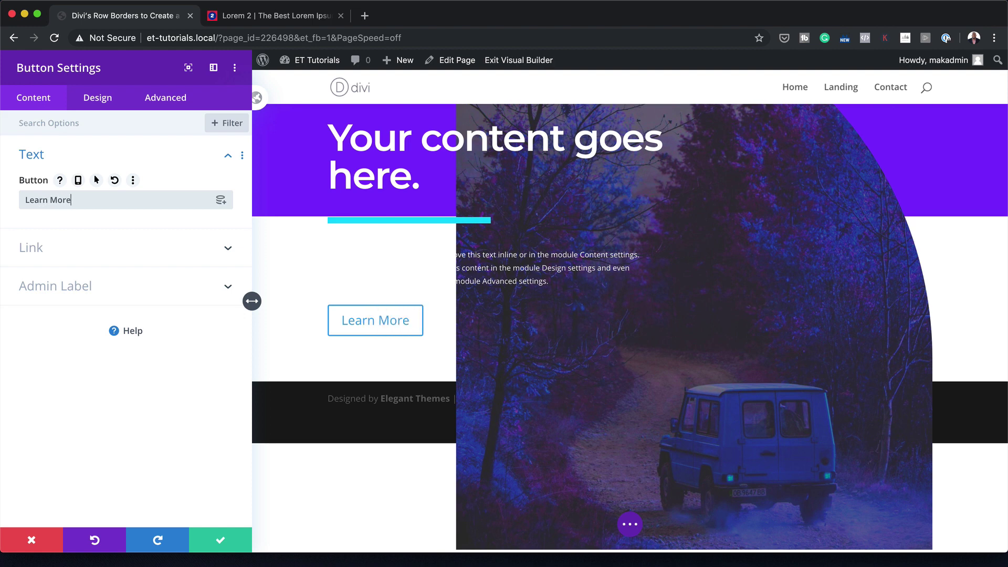
click(39, 247)
click(43, 242)
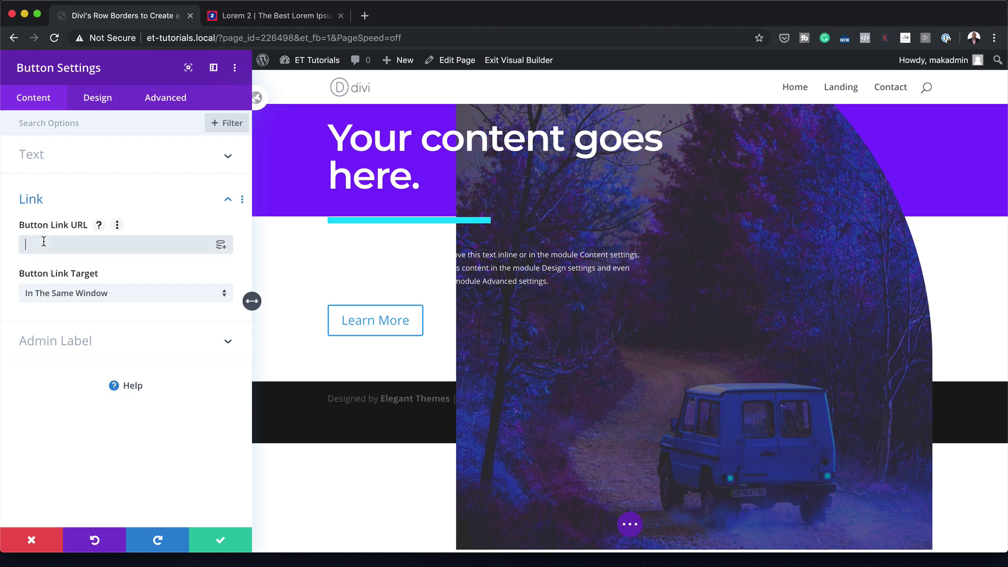
text(#)
Enable custom styles for the button, with a text size of 1vw and white (#ffffff) text
click(98, 108)
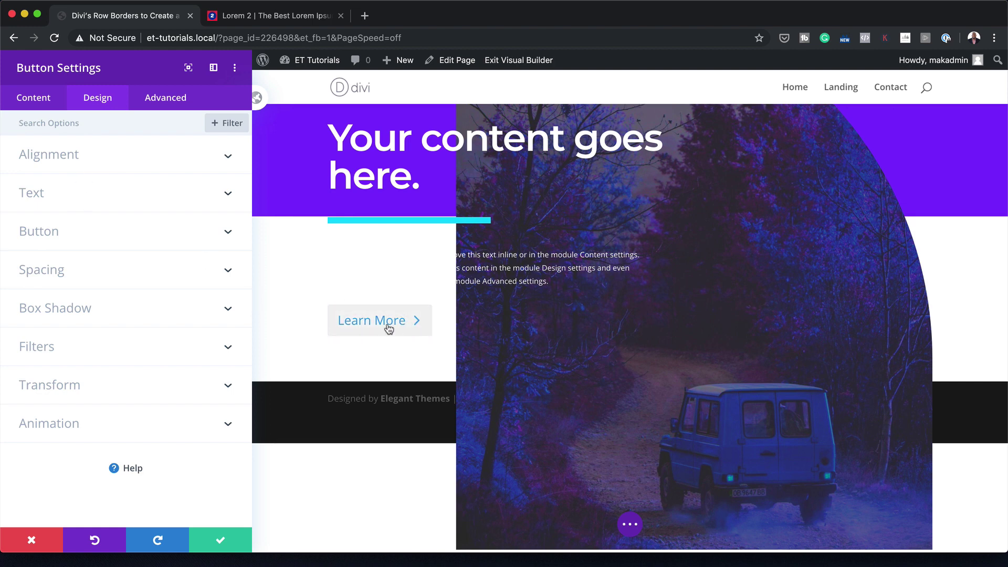
click(67, 234)
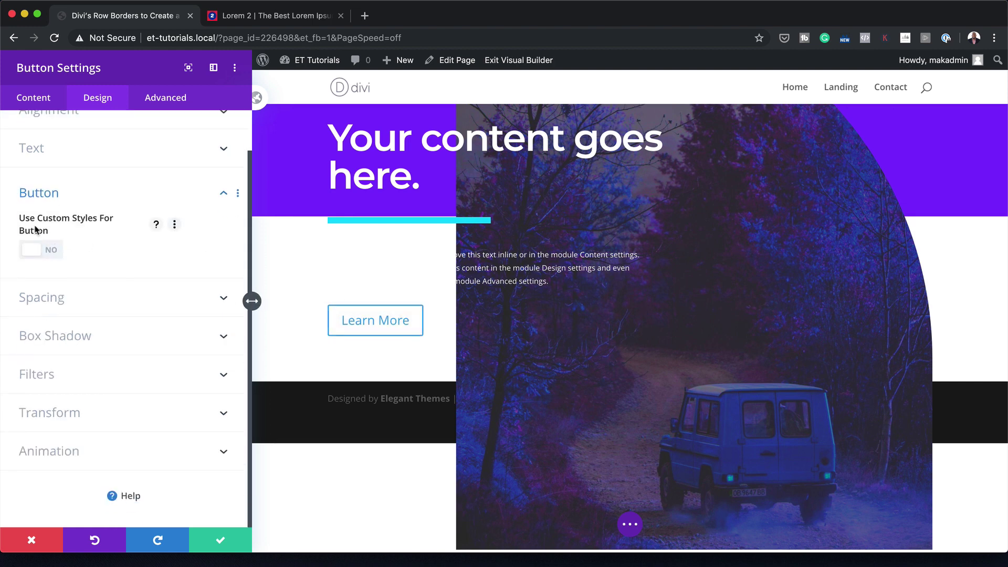
click(52, 252)
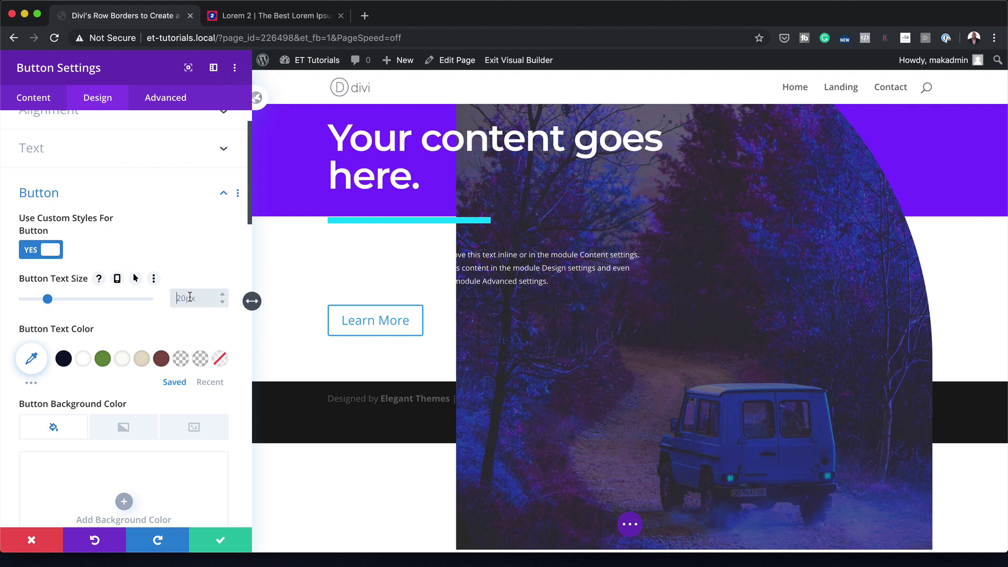
text(1vw)
click(32, 358)
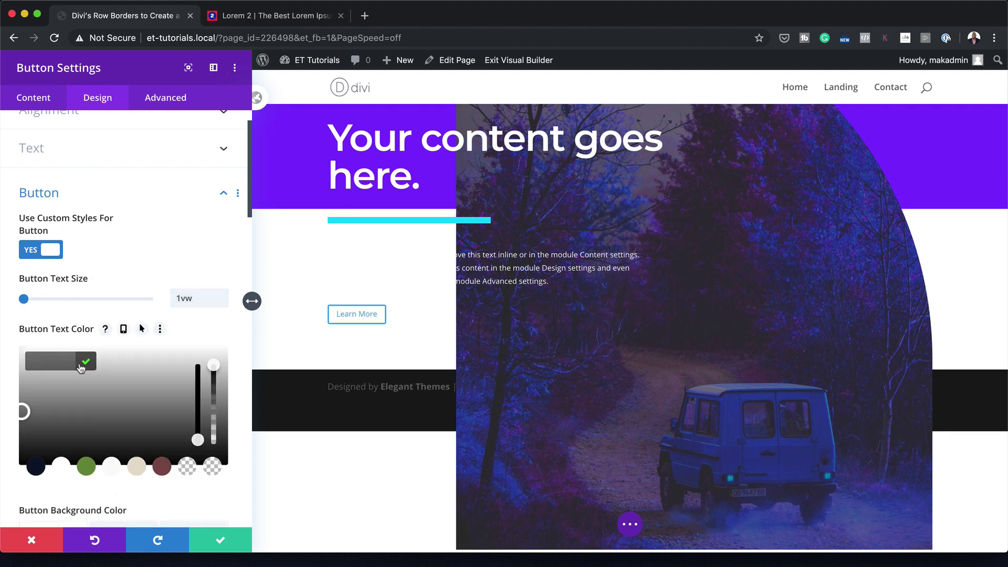
click(63, 465)
Give the button a black background color and set its border width to 0px
scroll(124, 414, down, 5)
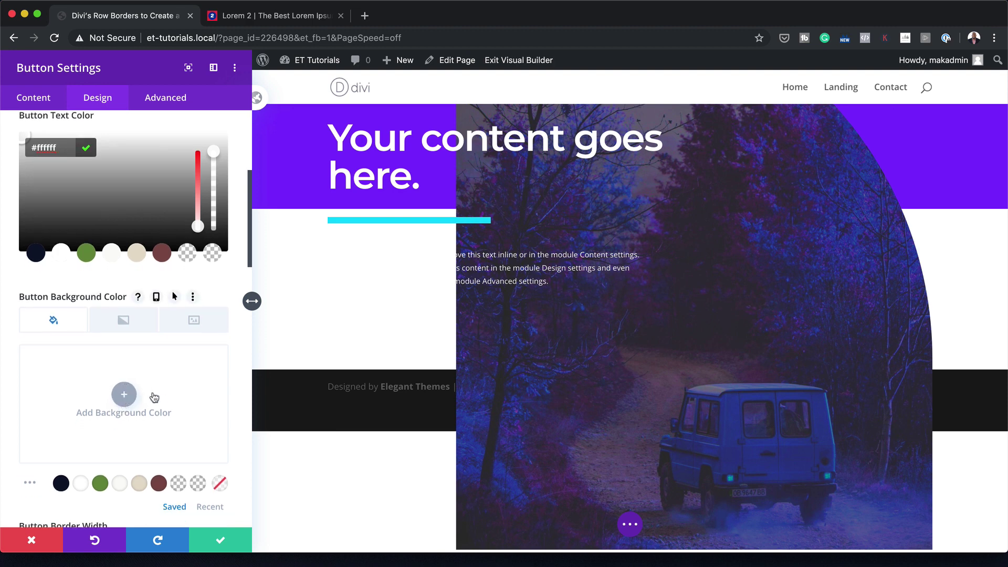
scroll(154, 397, down, 3)
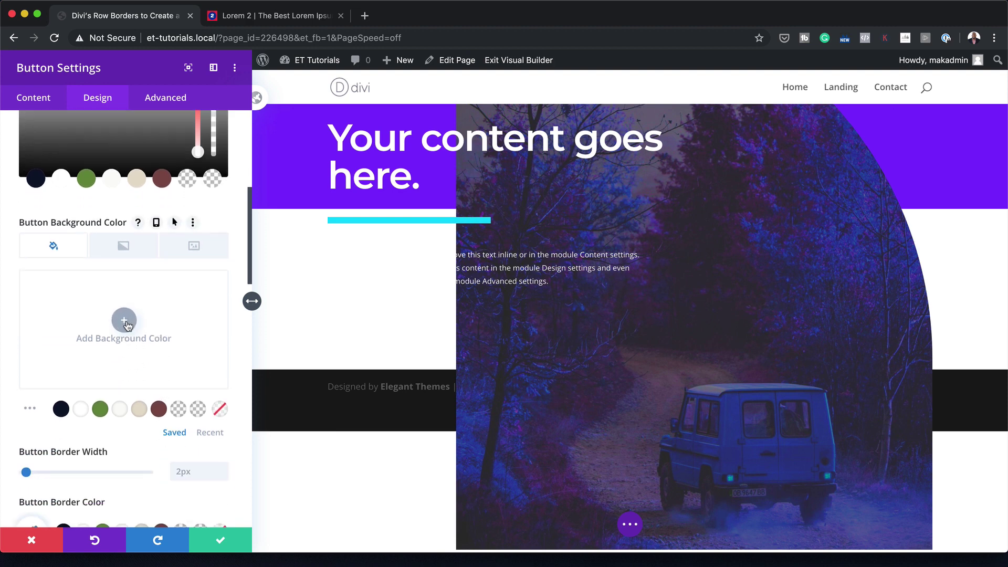
click(210, 432)
scroll(210, 427, down, 4)
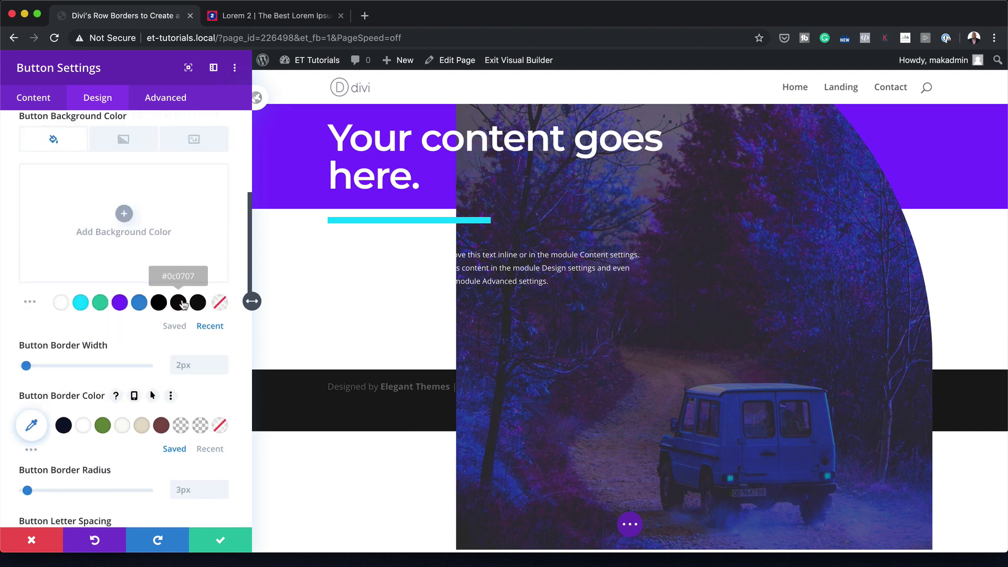
click(159, 303)
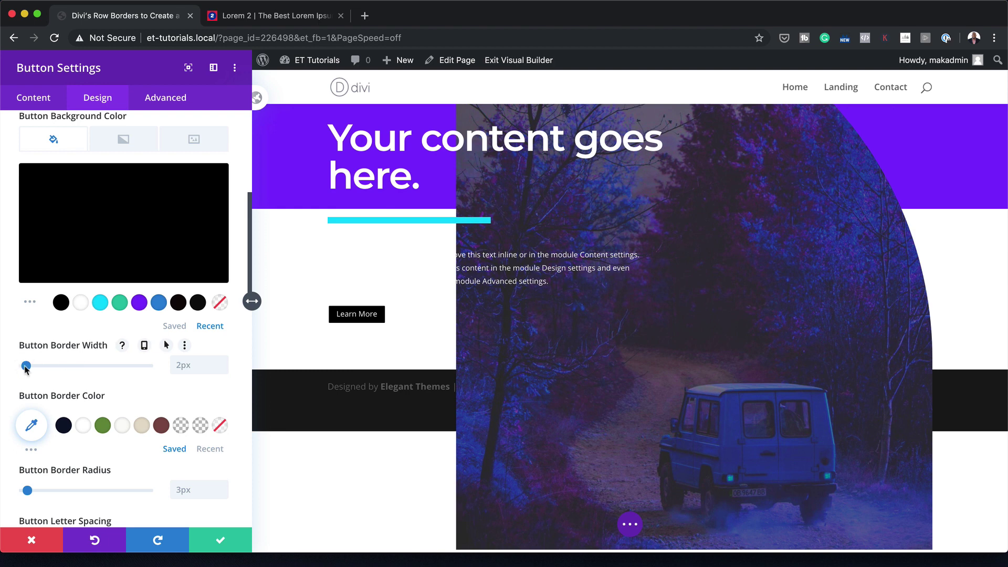
drag(25, 368, 11, 371)
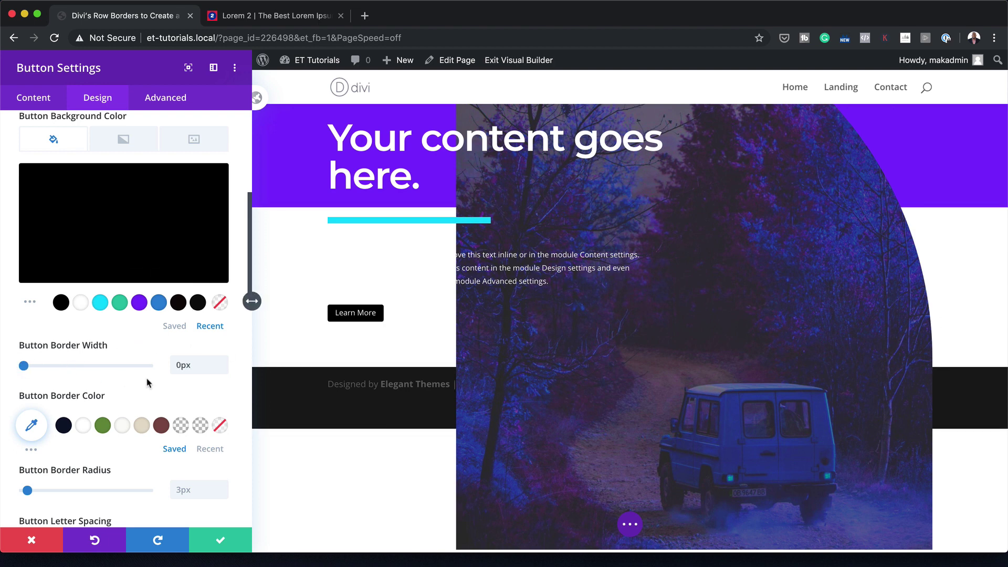
Set the button's font to Open Sans
scroll(155, 385, down, 1)
scroll(155, 384, down, 5)
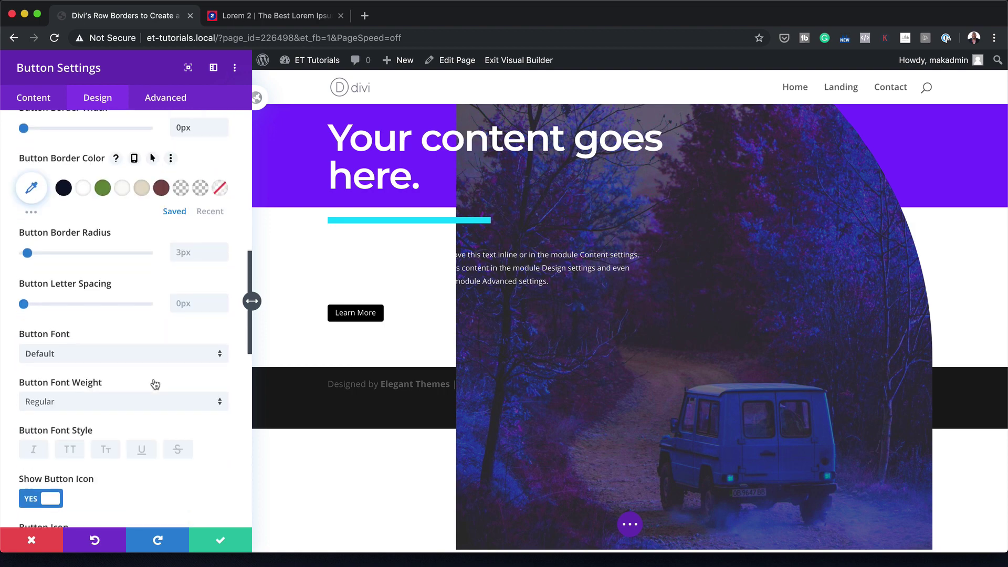
click(109, 356)
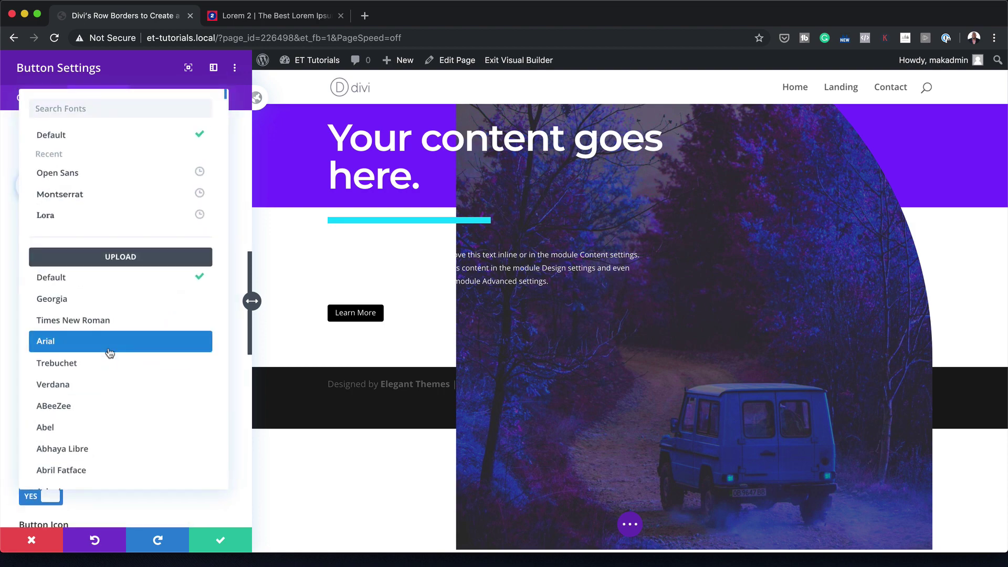
click(107, 175)
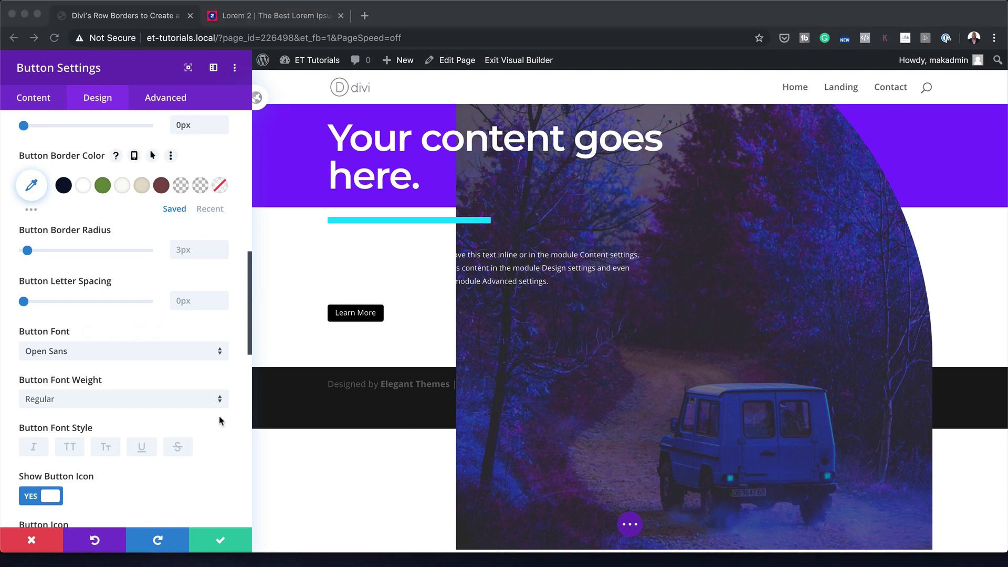
Set the button's padding to 1vw for top and bottom and 4vw for left and right, and save the module settings
scroll(218, 418, down, 8)
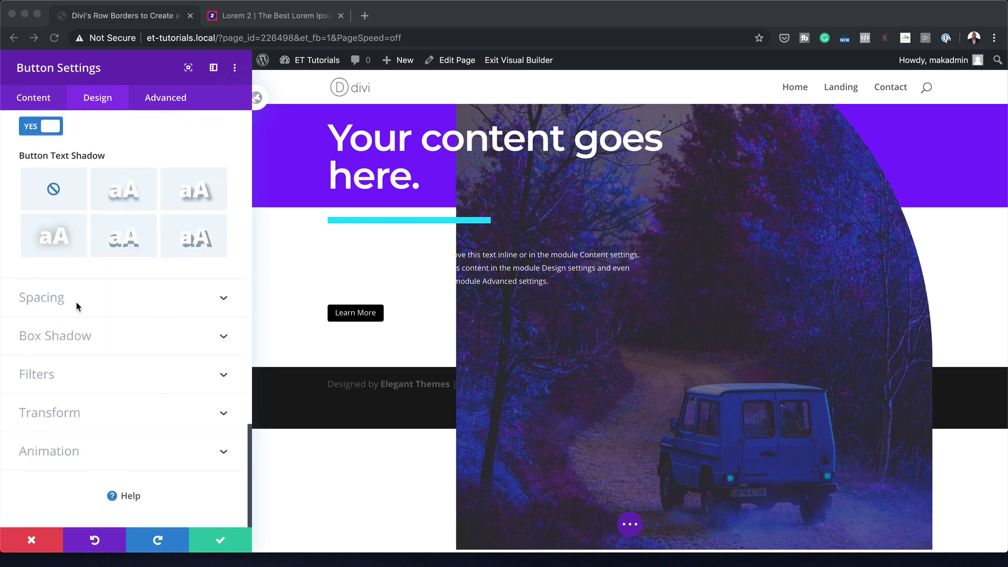
click(54, 299)
click(36, 272)
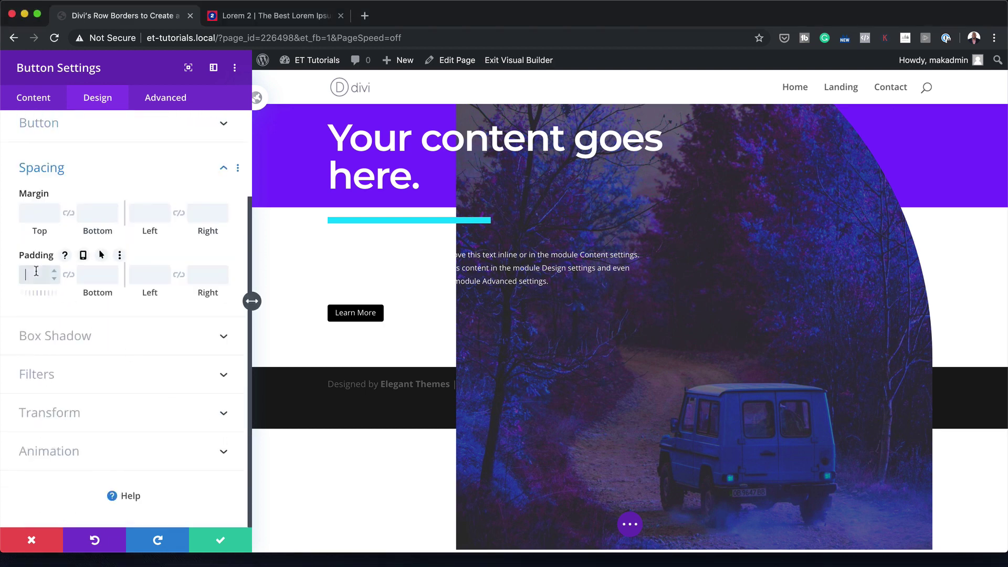
text(1vw)
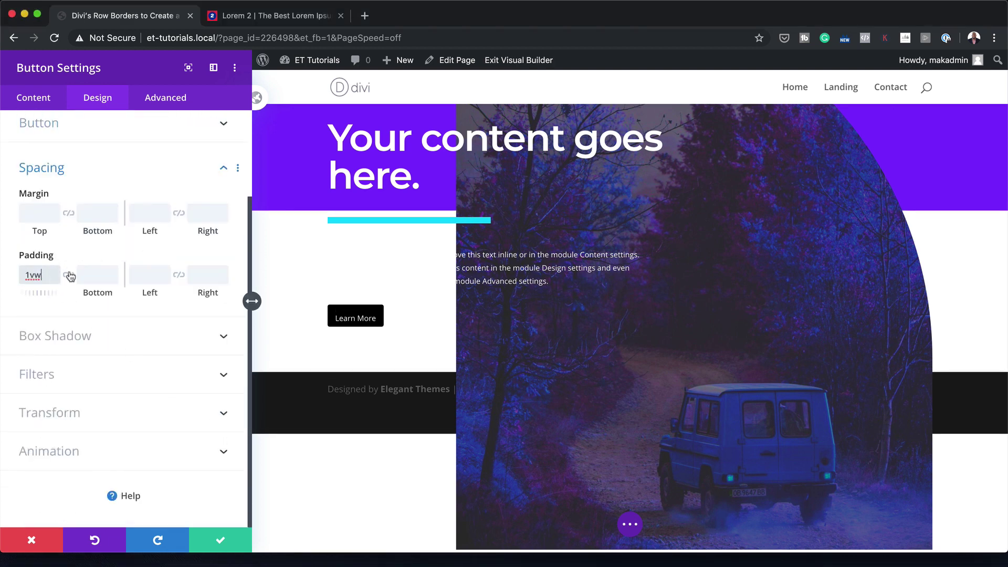
click(68, 275)
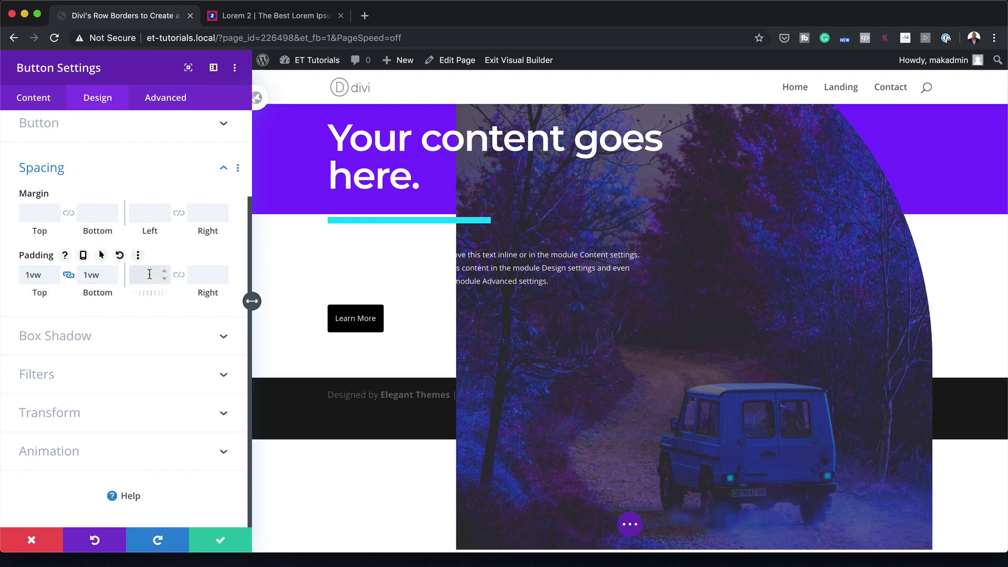
click(179, 275)
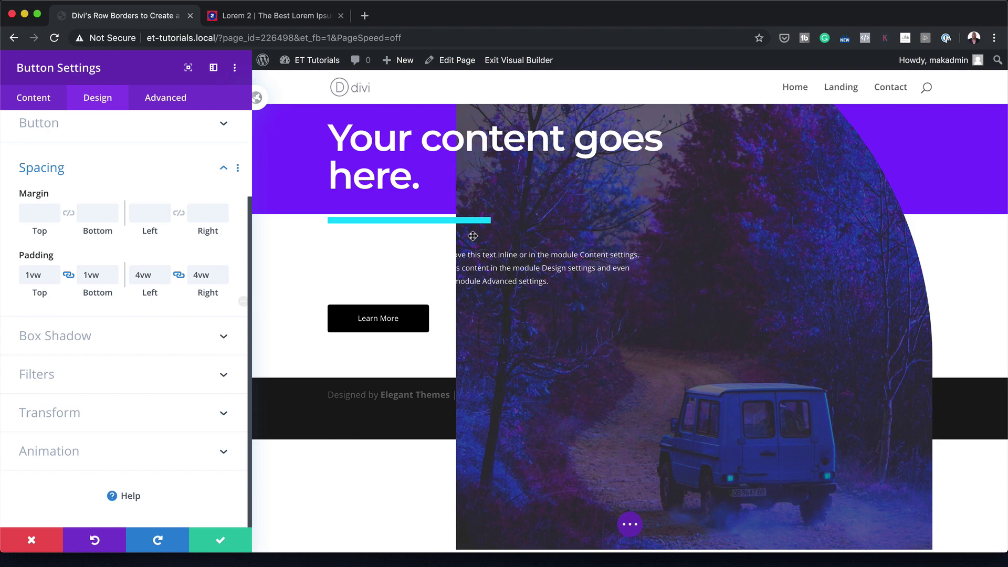
click(220, 544)
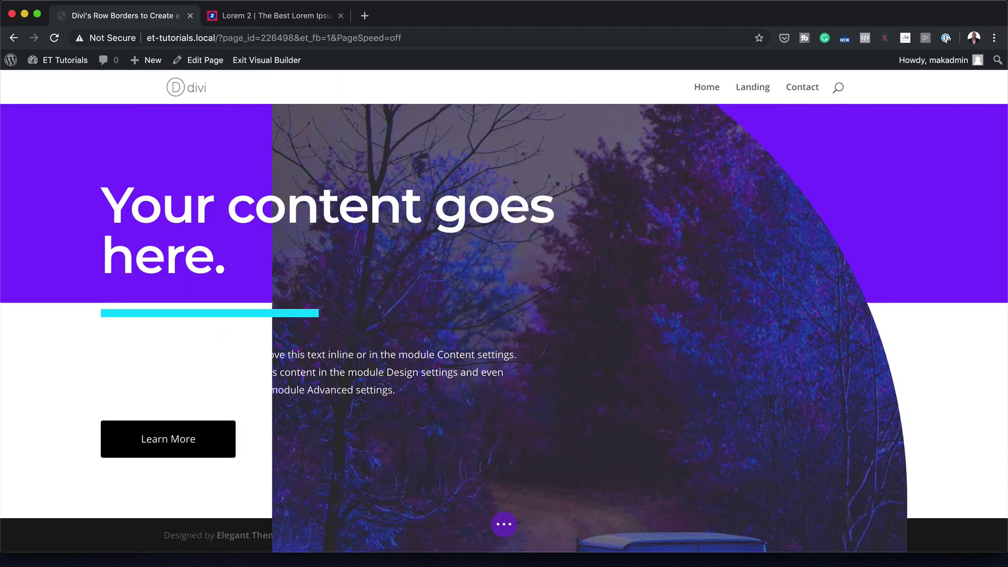
Insert a new row with three equal columns below the row containing the button, without adding a module
mouse_move(489, 419)
scroll(488, 419, down, 1)
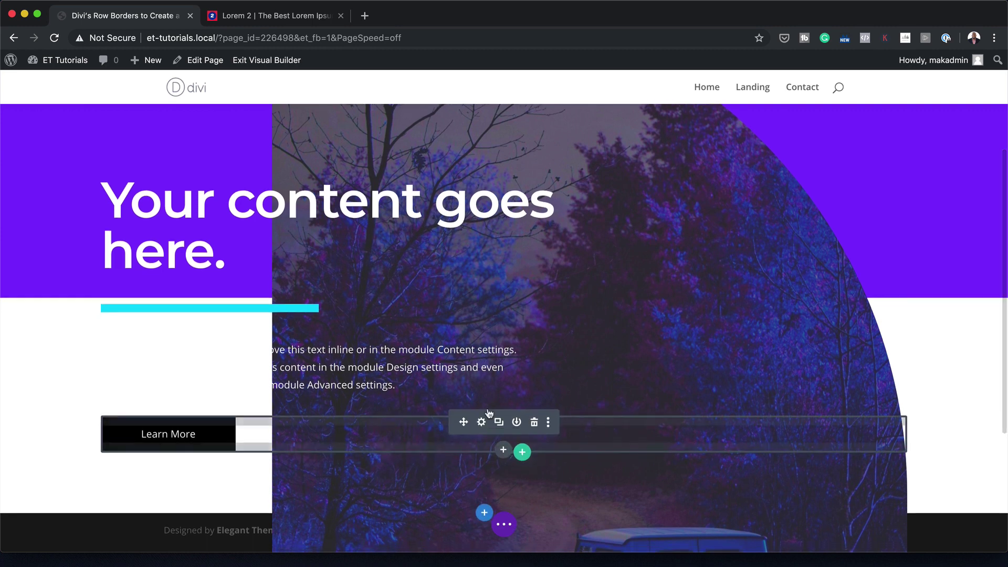
click(522, 450)
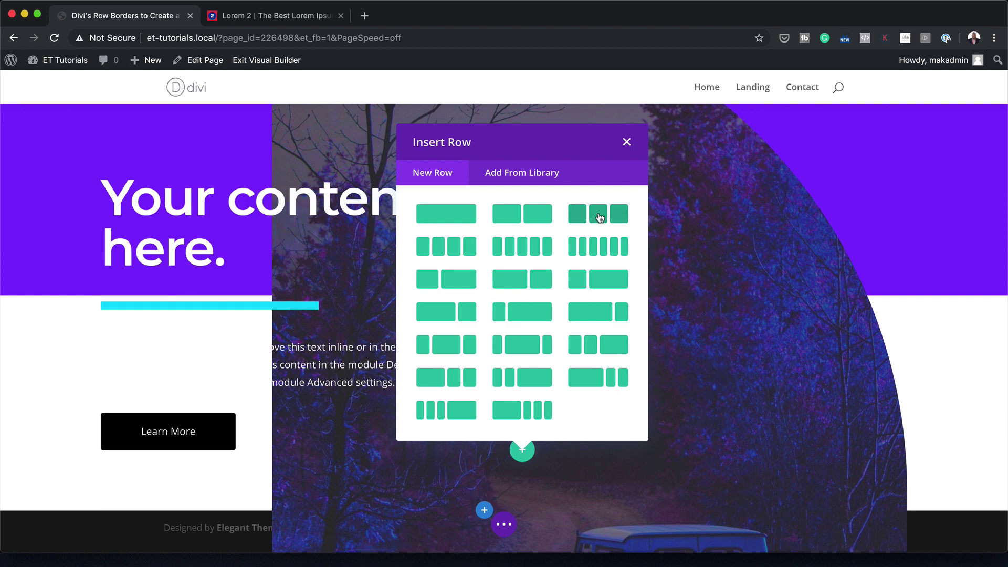
click(599, 218)
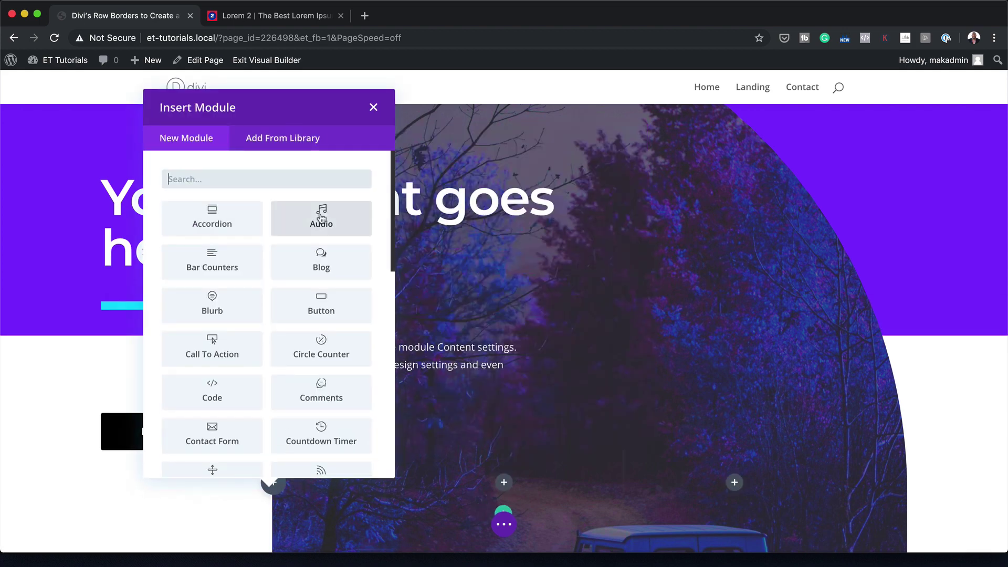
click(374, 109)
Open the settings of the new three-column row and give it a white background color
scroll(411, 330, down, 3)
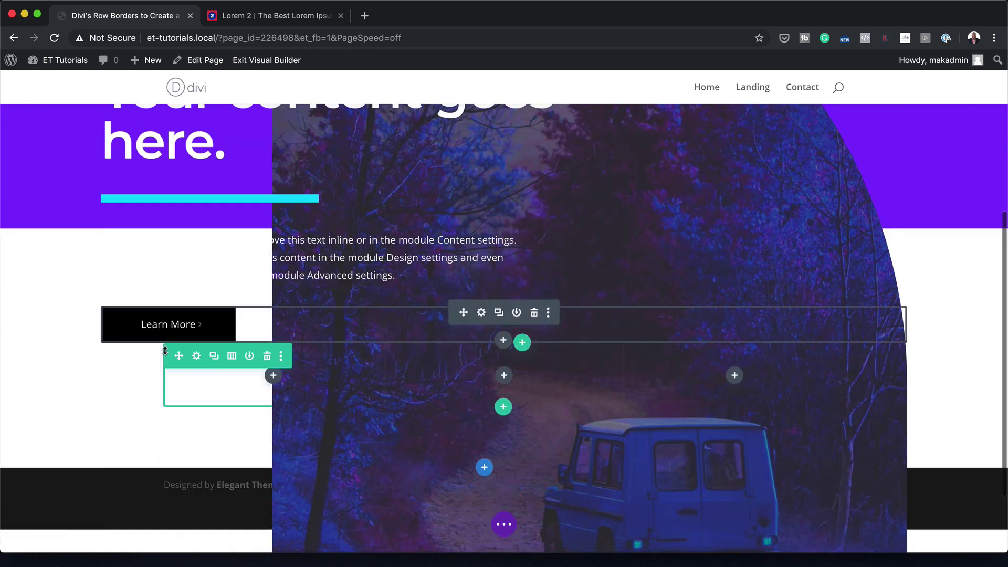
click(197, 356)
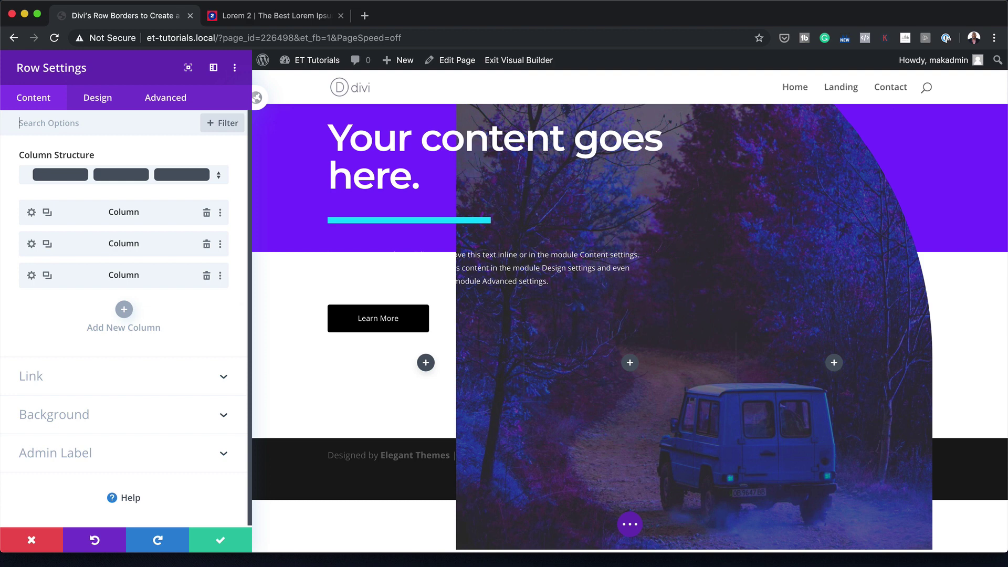
click(59, 416)
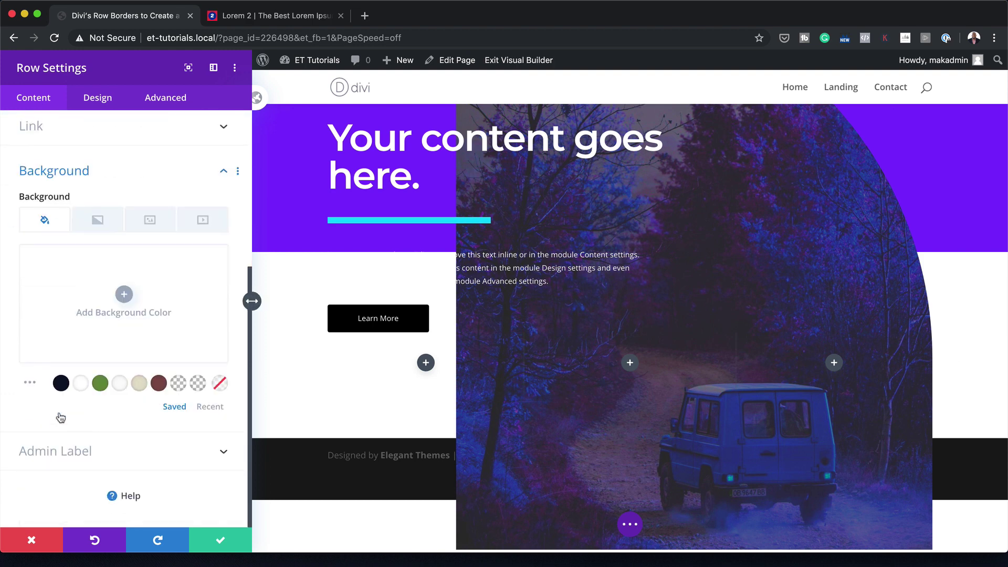
click(80, 383)
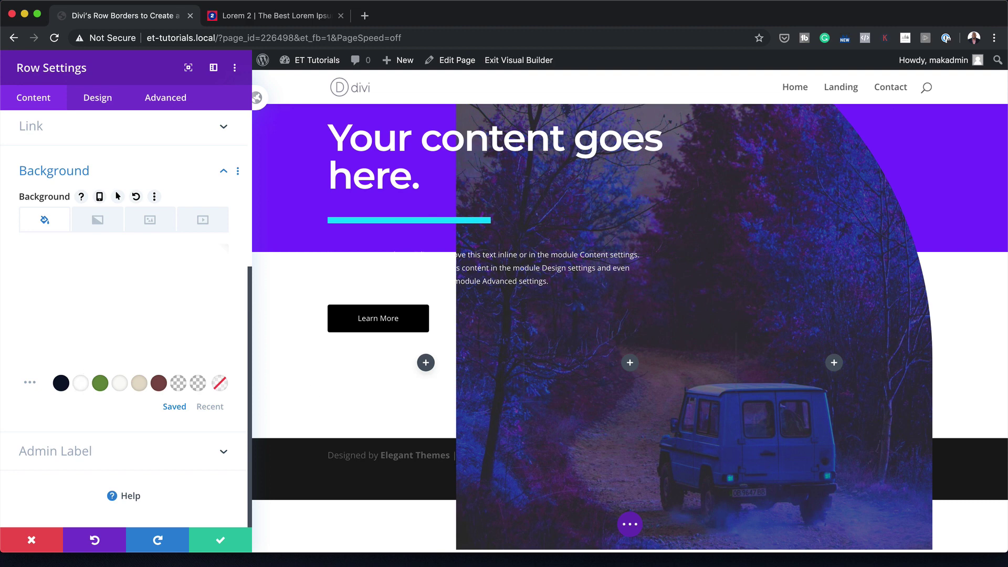
Set the three-column row's maximum width to 100%
click(99, 99)
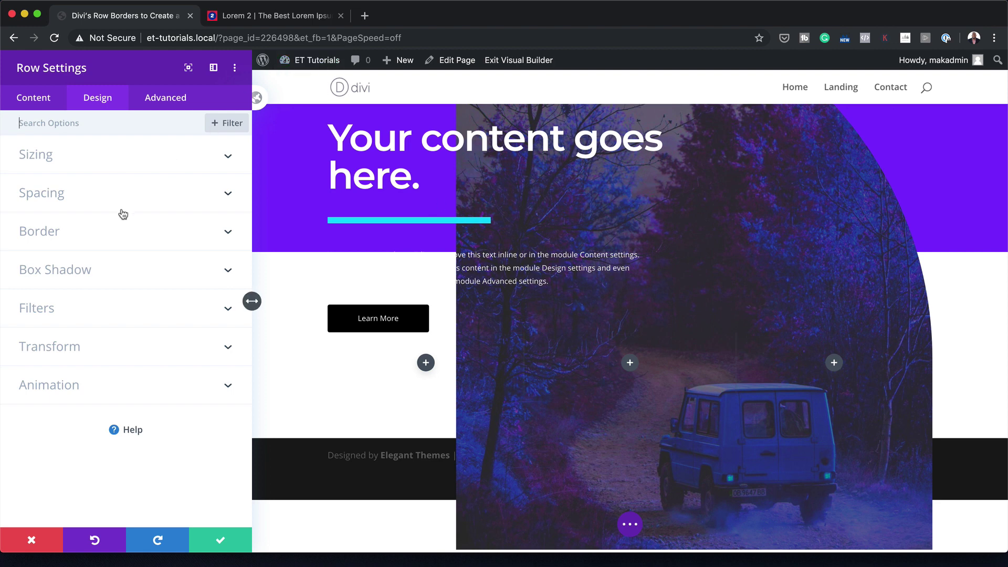
click(105, 163)
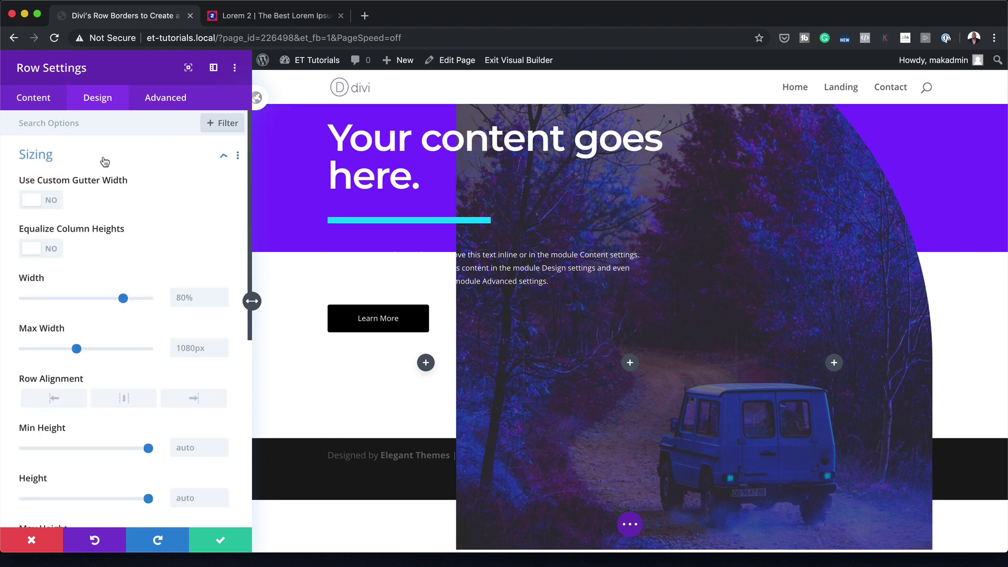
triple_click(194, 349)
text(100%)
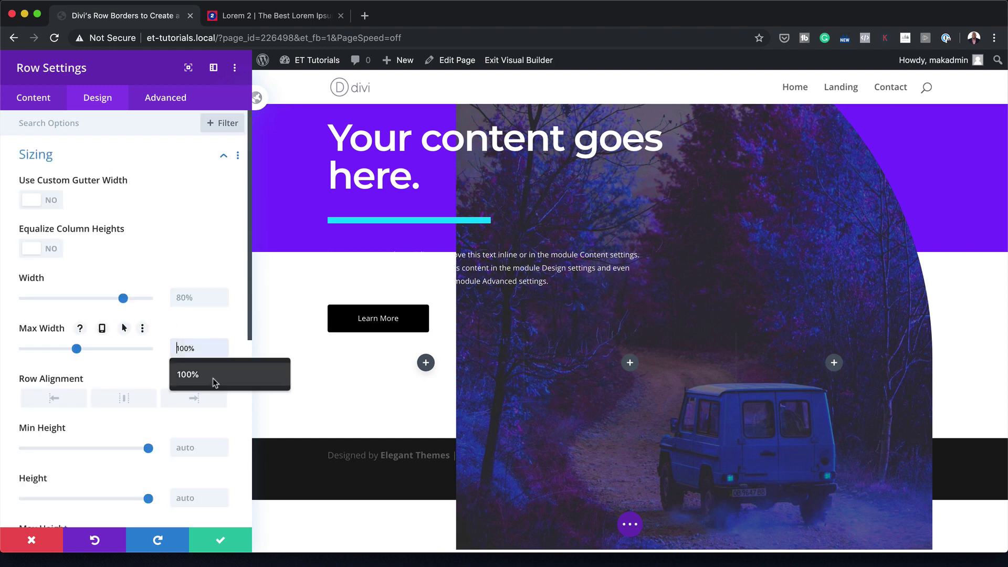
click(212, 376)
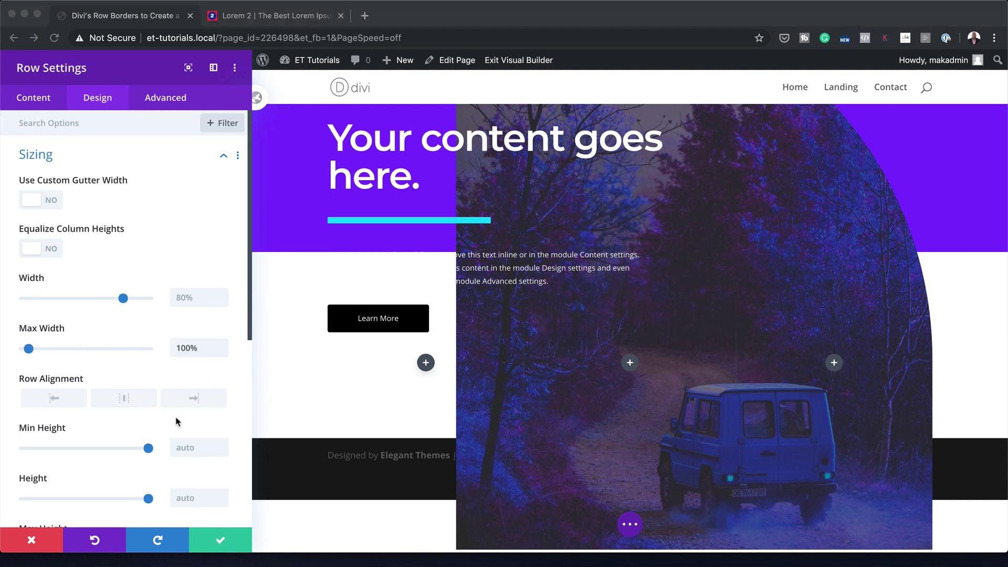
Set the three-column row's padding to 3vw top, 8vw bottom, and 7vw left and right
scroll(175, 419, down, 10)
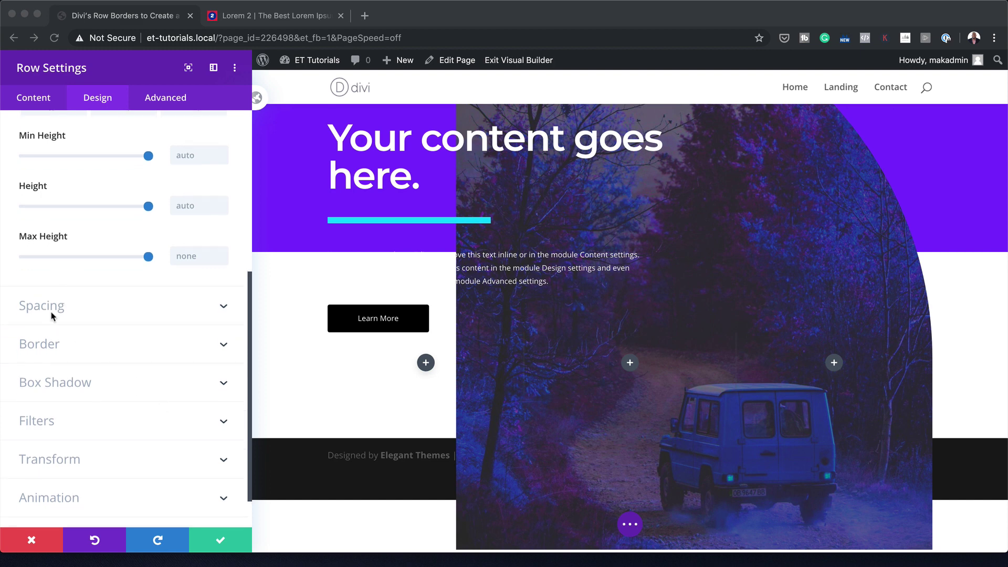
click(55, 306)
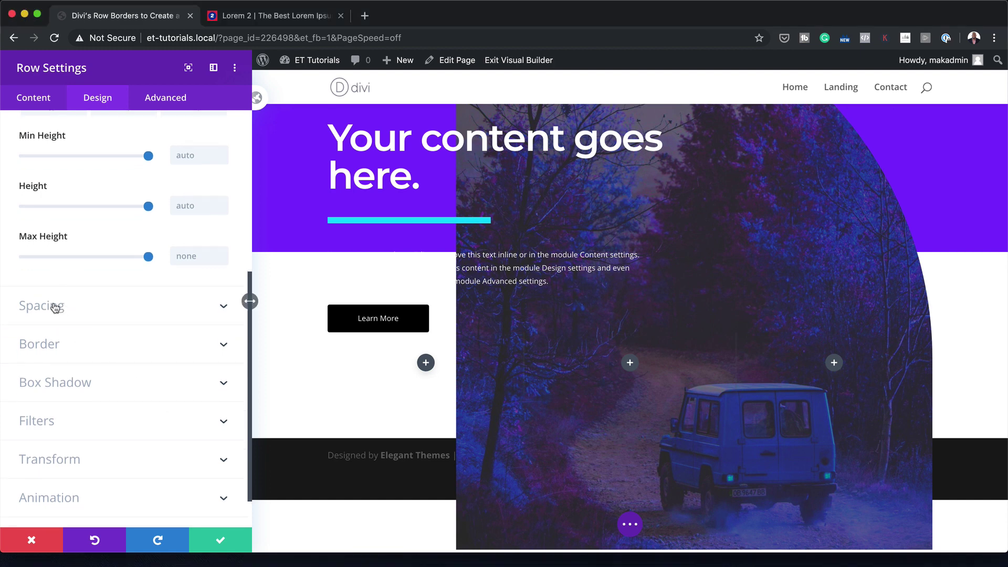
click(35, 236)
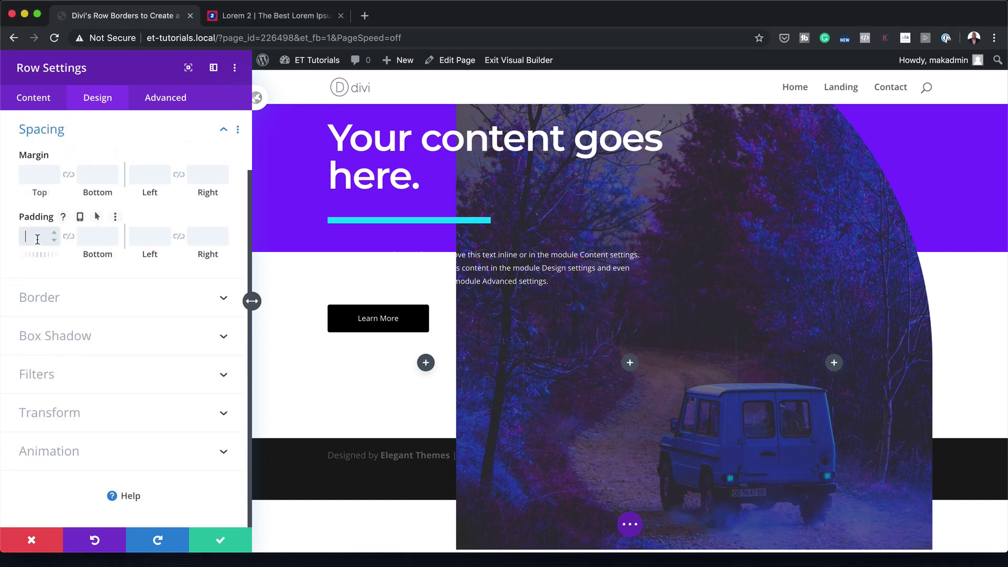
text(3vw)
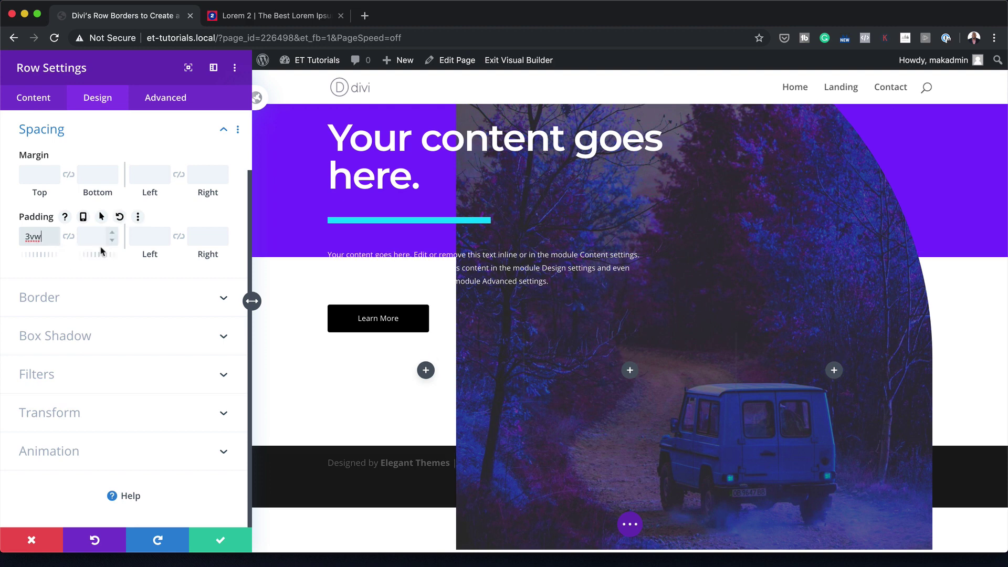
click(87, 238)
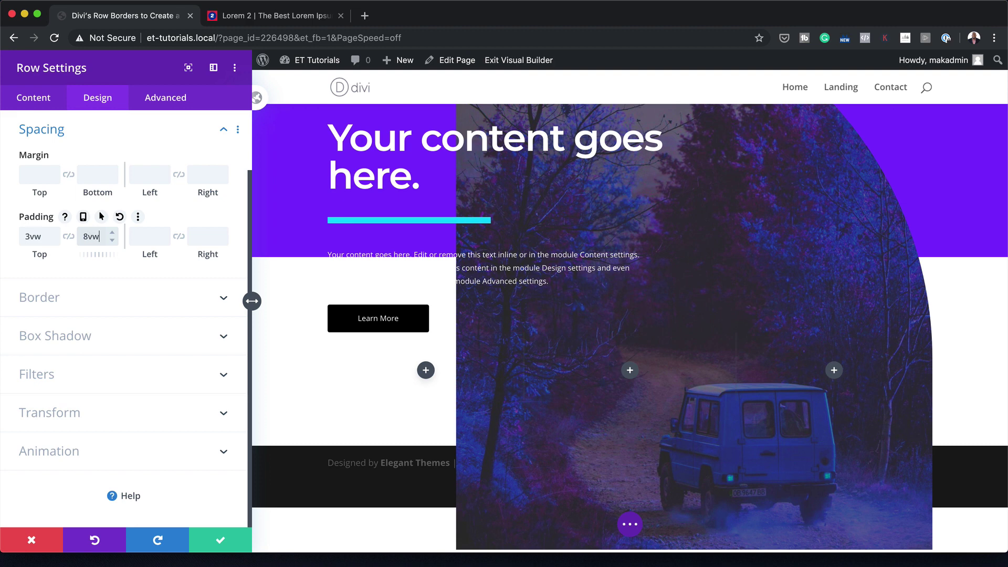
click(142, 234)
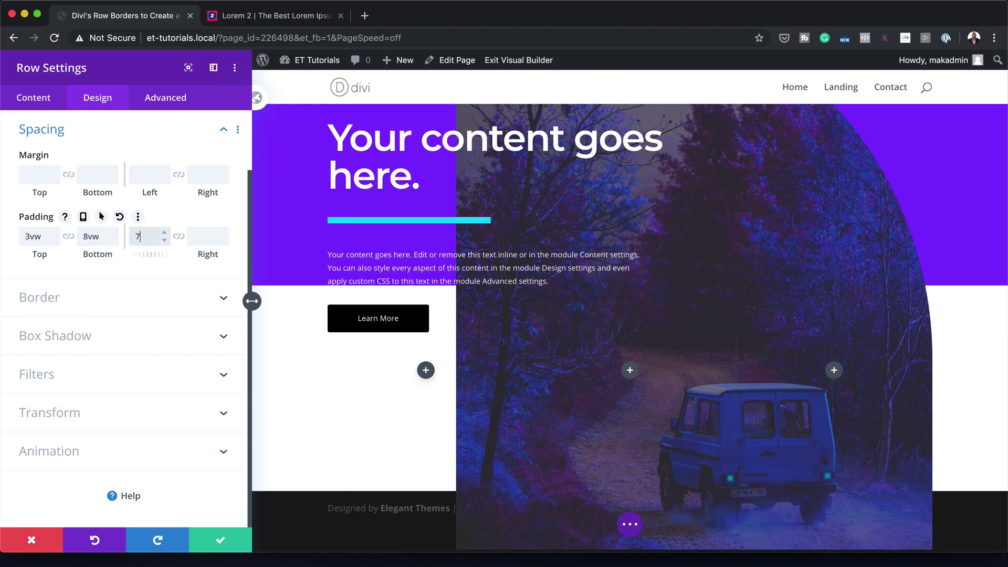
text(7vw)
click(179, 236)
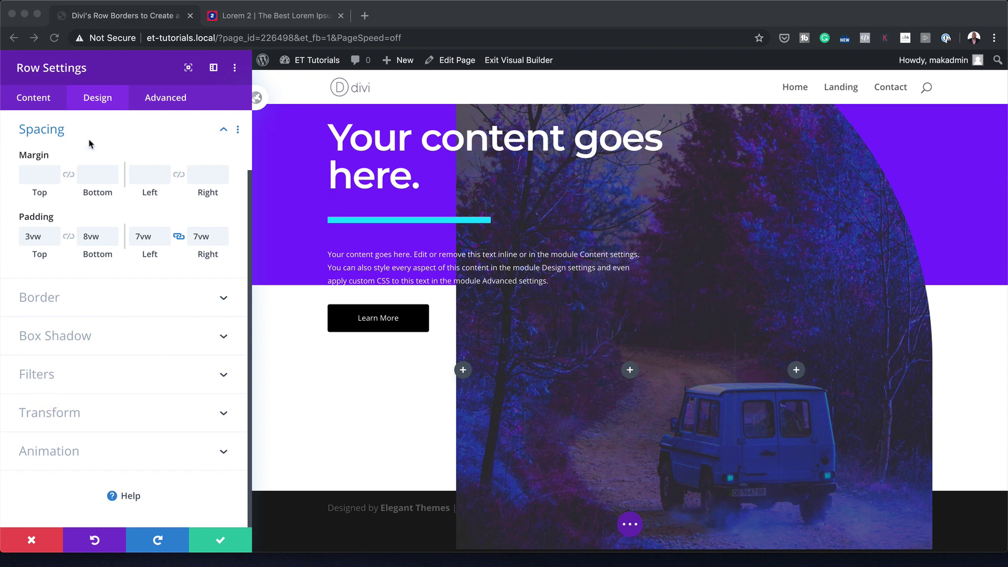
Unlink the row's rounded corners and set the top-right and bottom-left corners to 20vw
click(52, 297)
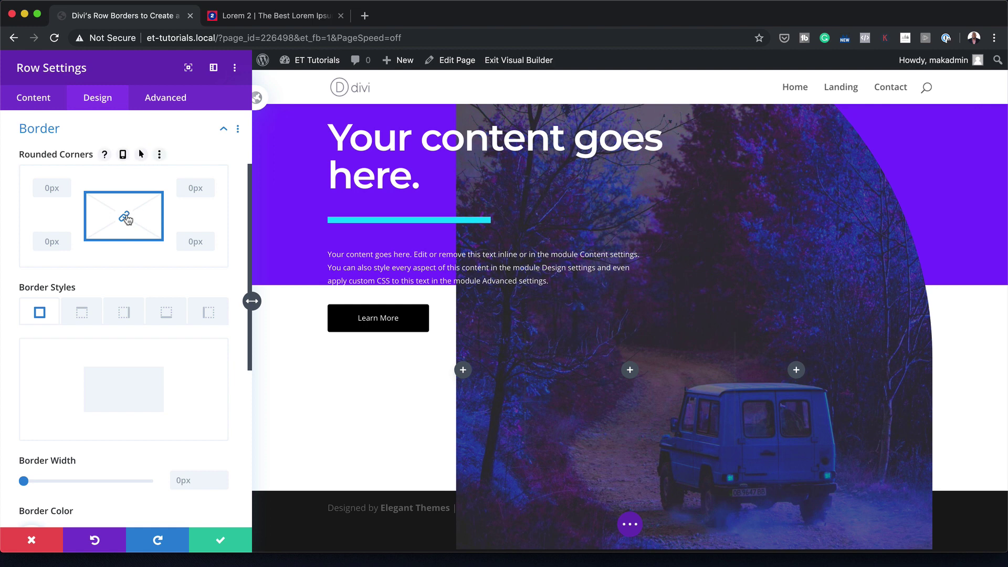
click(126, 216)
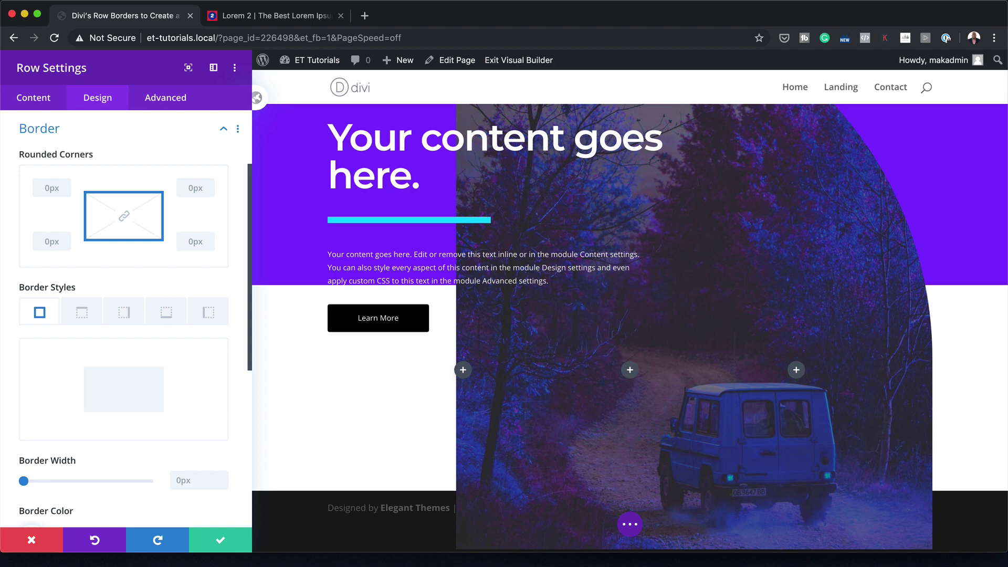
click(186, 187)
text(20vw)
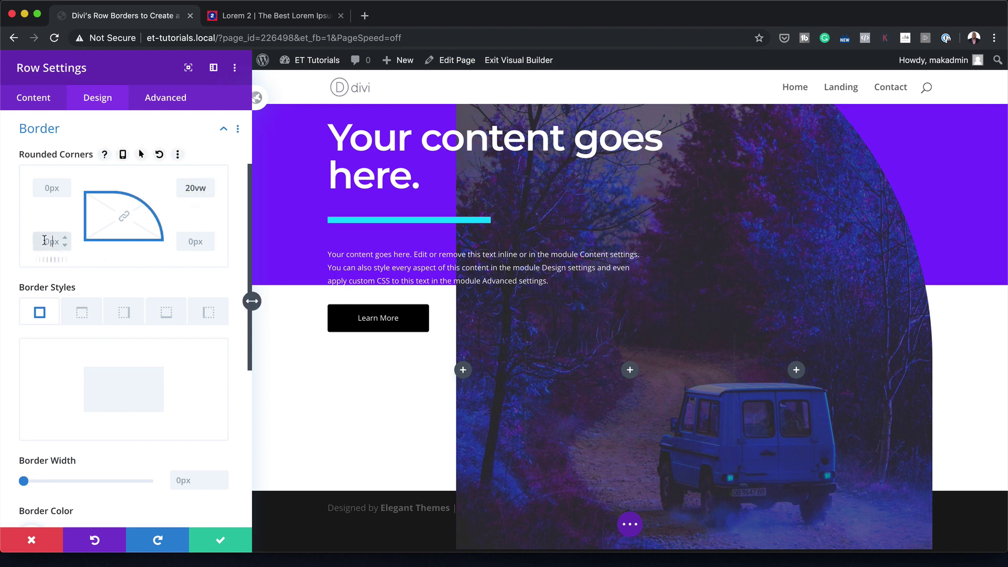
text(20vw)
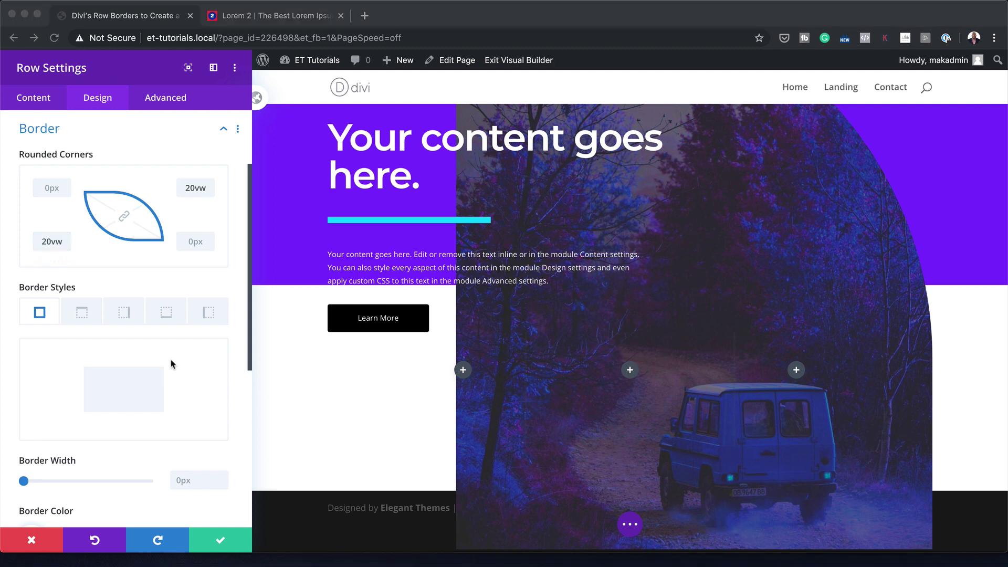
Give the row a top border 1.2vw wide in the color #00dcff
scroll(171, 364, down, 2)
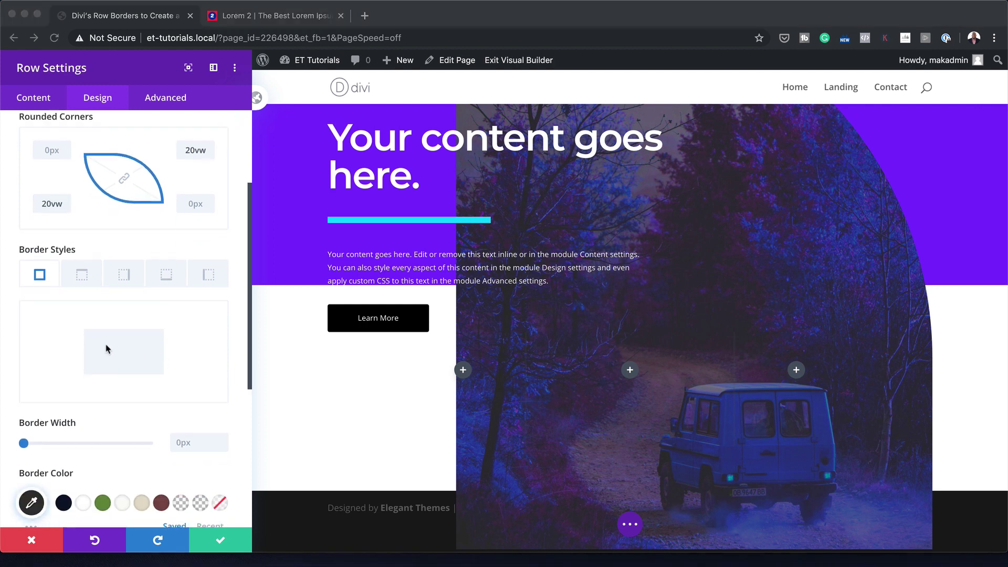
scroll(107, 348, down, 1)
click(83, 250)
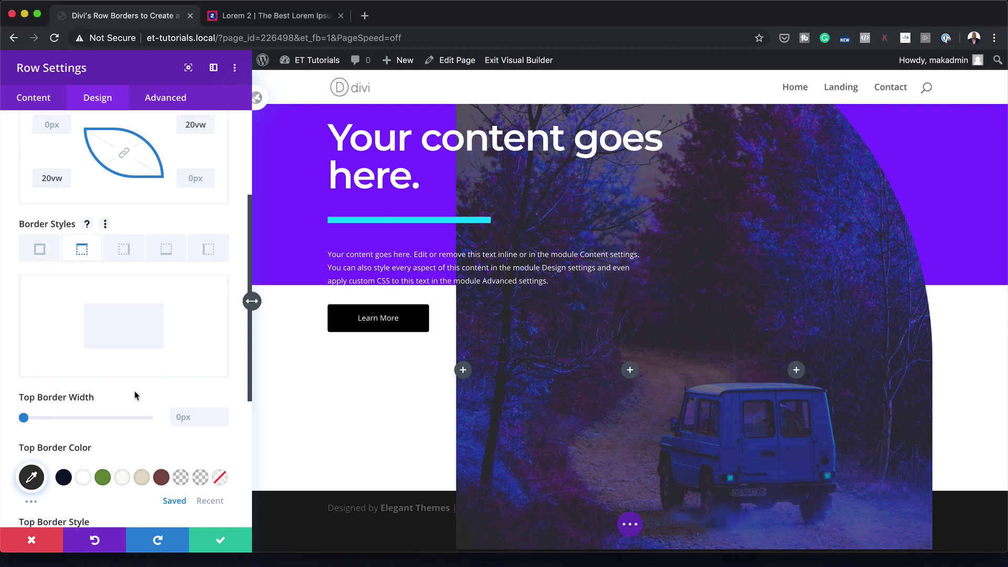
click(183, 414)
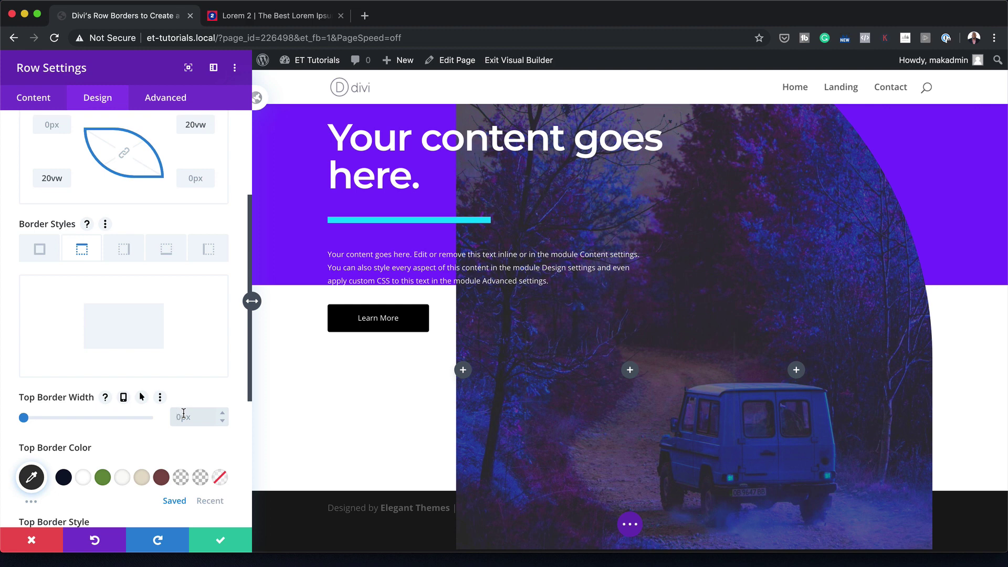
text(1.2ve)
key(BackSpace)
text(w)
scroll(32, 446, down, 2)
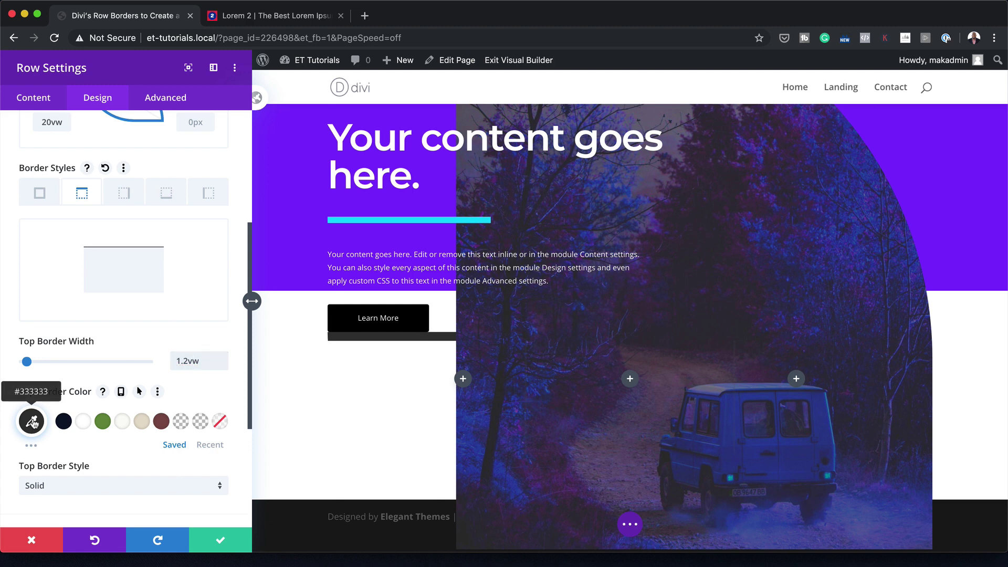
click(32, 421)
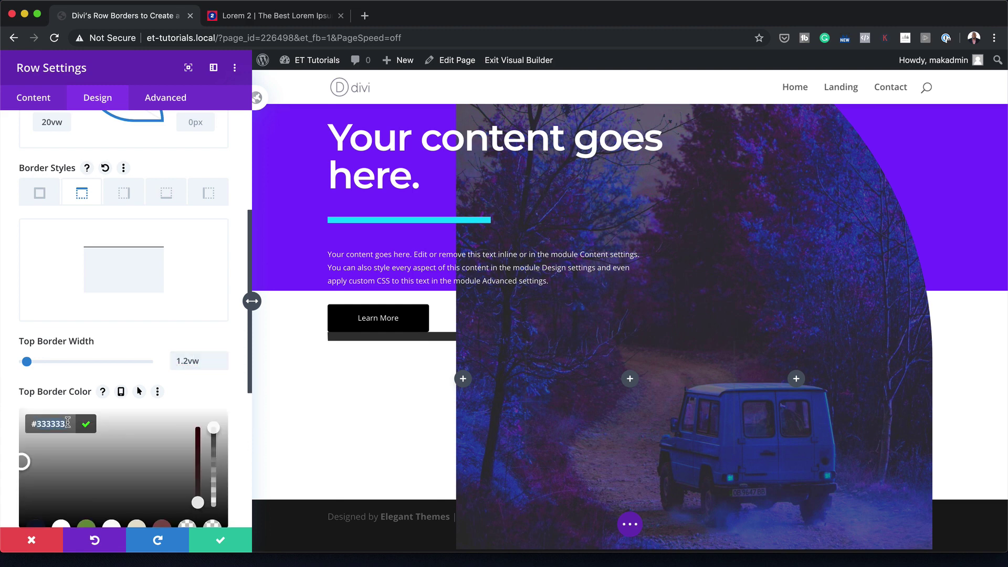
text(#00dcff)
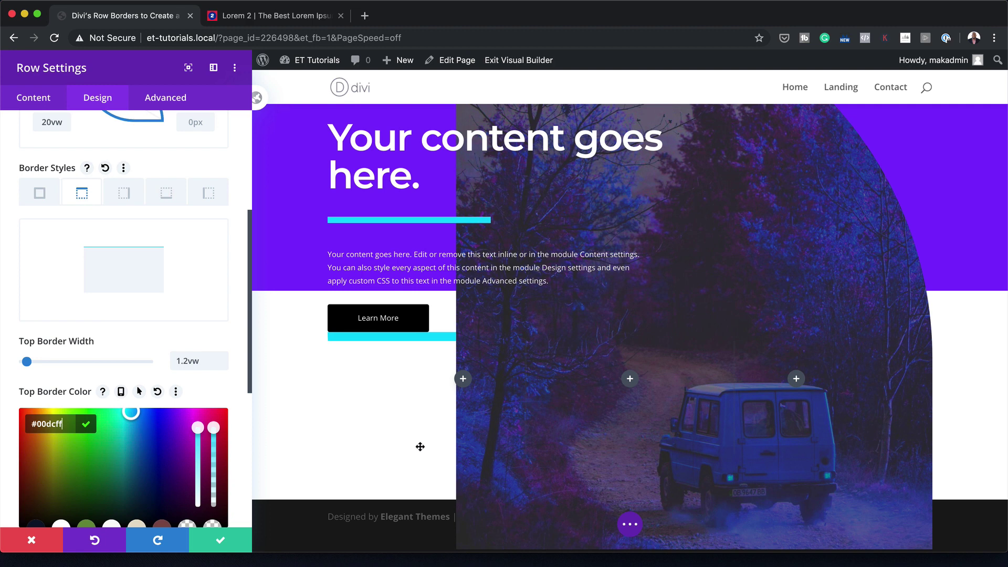
Apply the first box shadow preset to the row and set its blur strength to 120px
scroll(165, 364, down, 5)
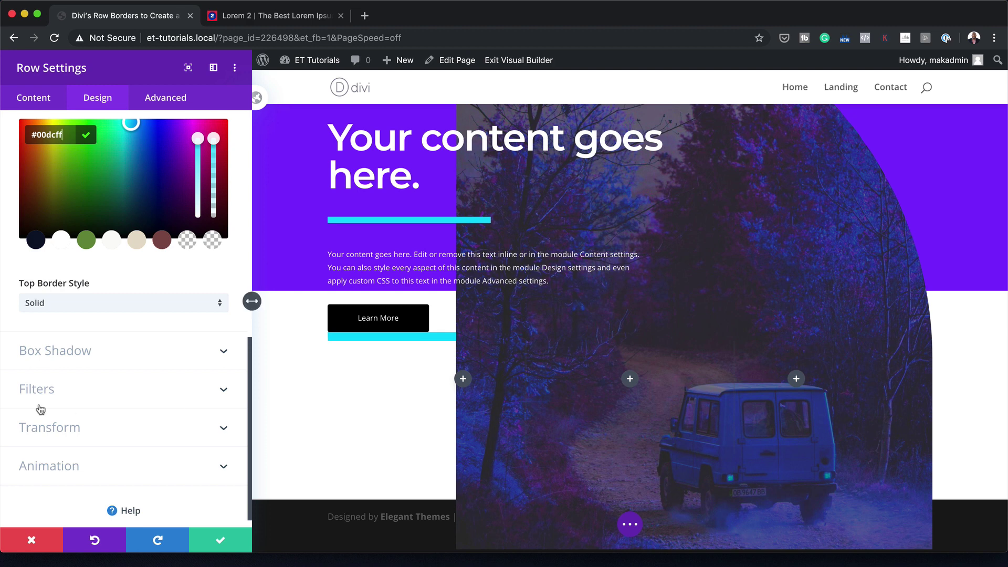
click(59, 352)
click(102, 271)
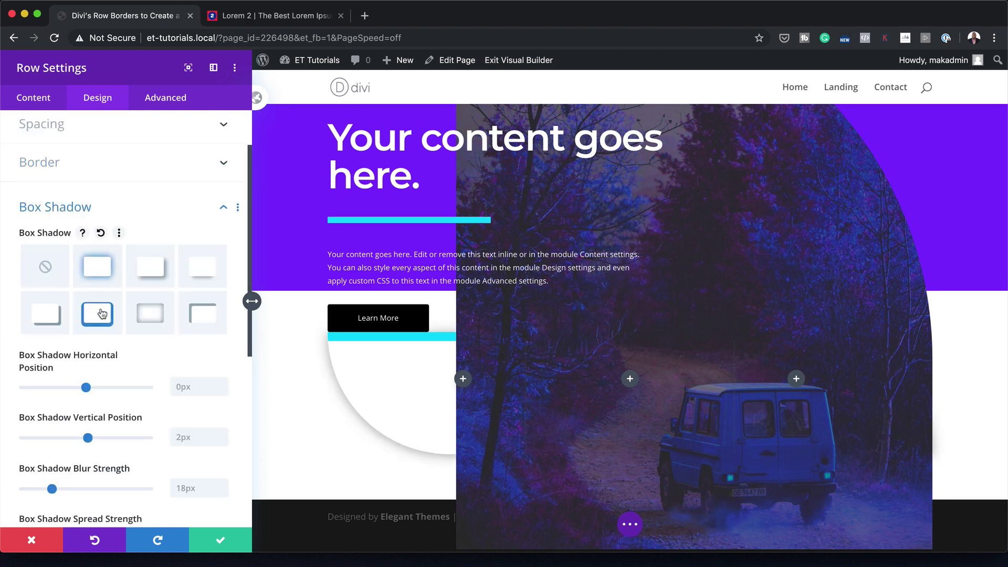
scroll(131, 409, down, 1)
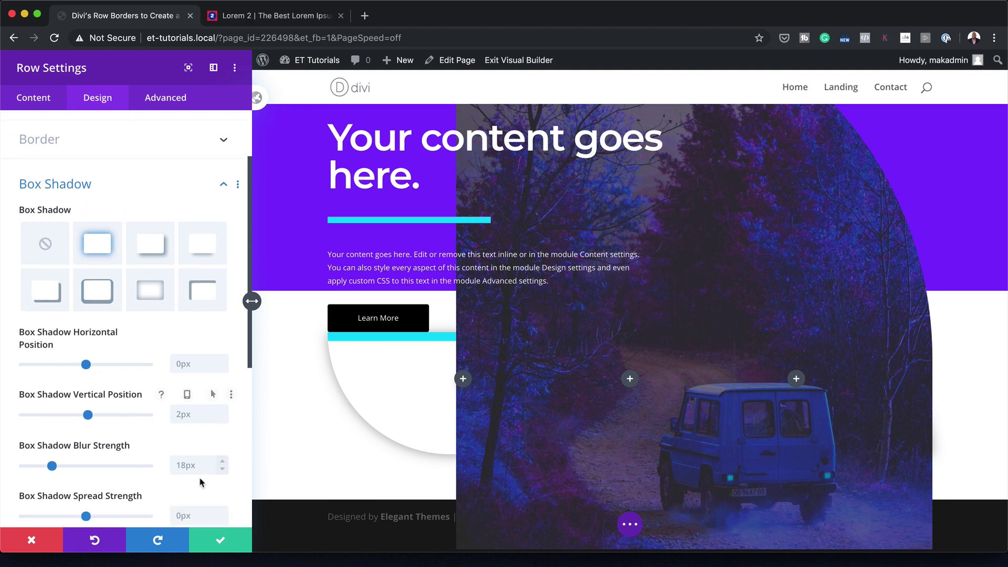
click(183, 462)
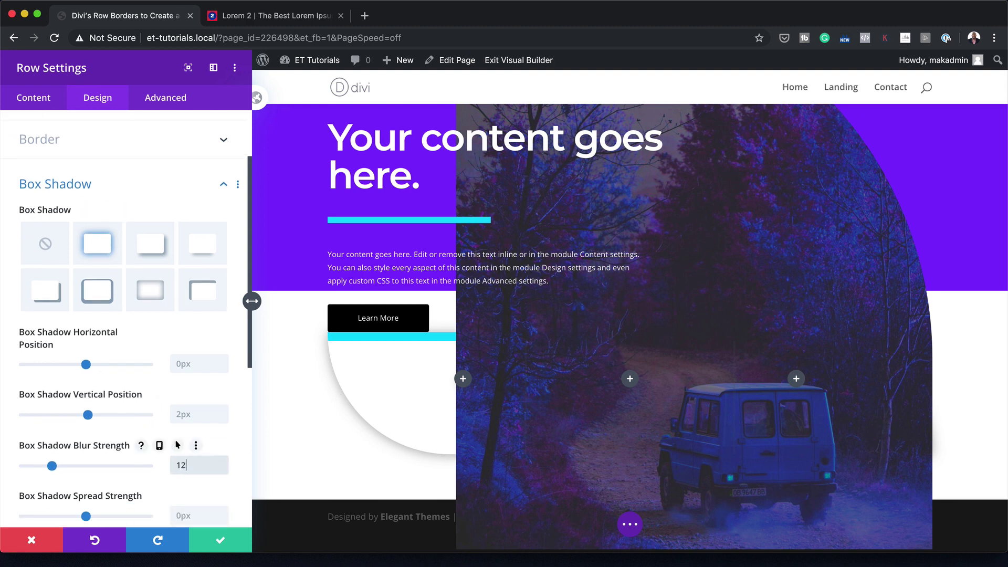
text(12px0)
key(Return)
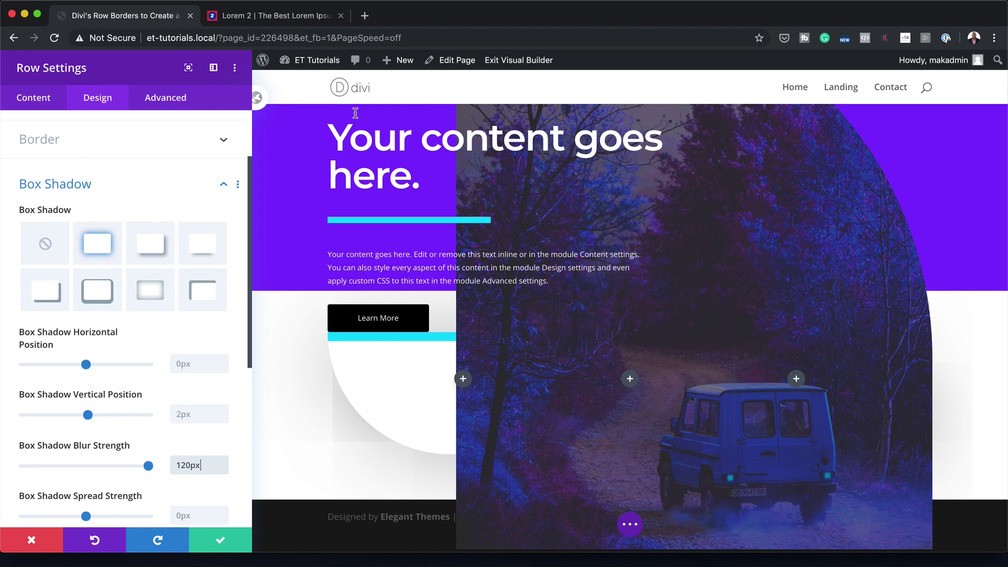
Set the row's Z index to 10 and save the row settings
click(163, 103)
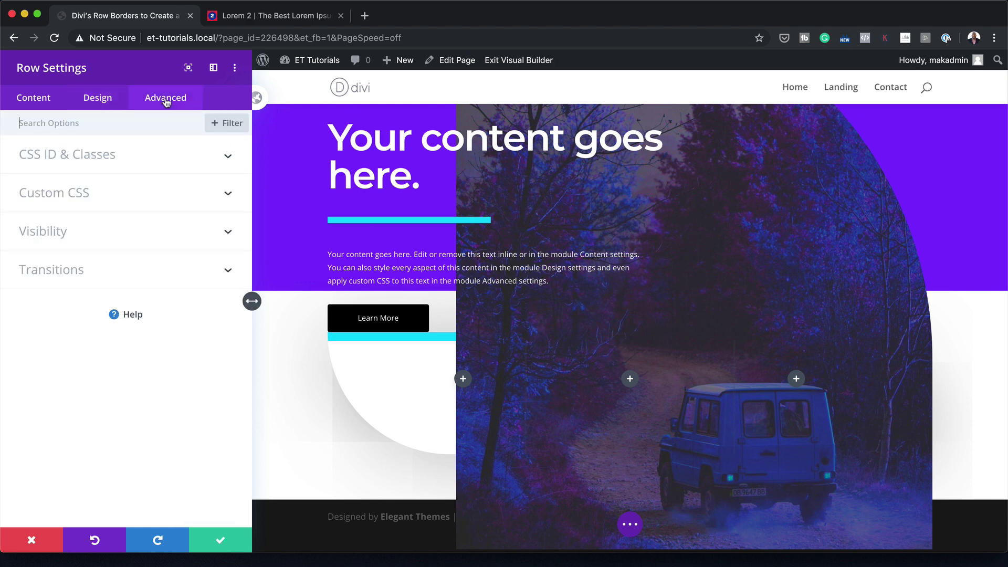
click(61, 232)
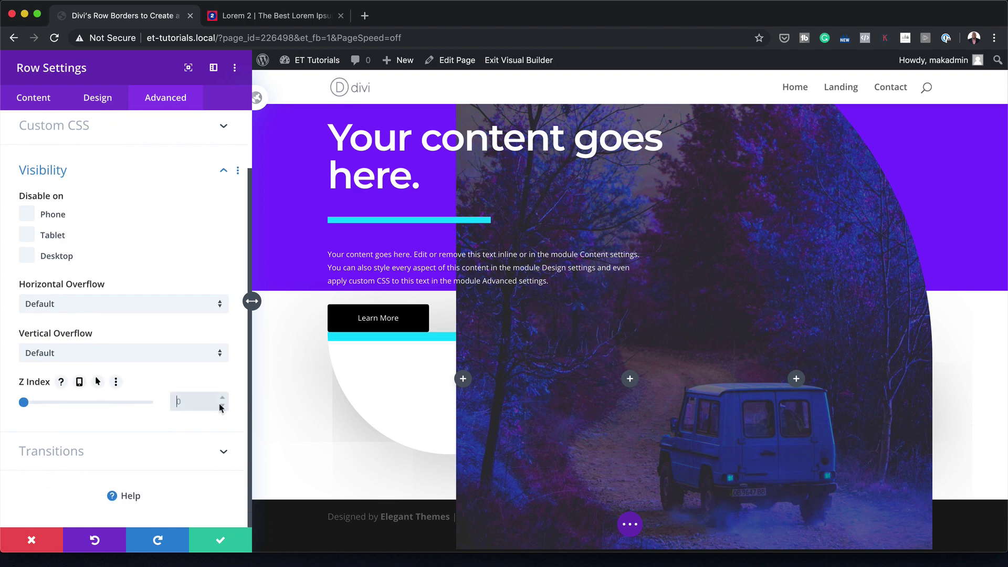
text(10)
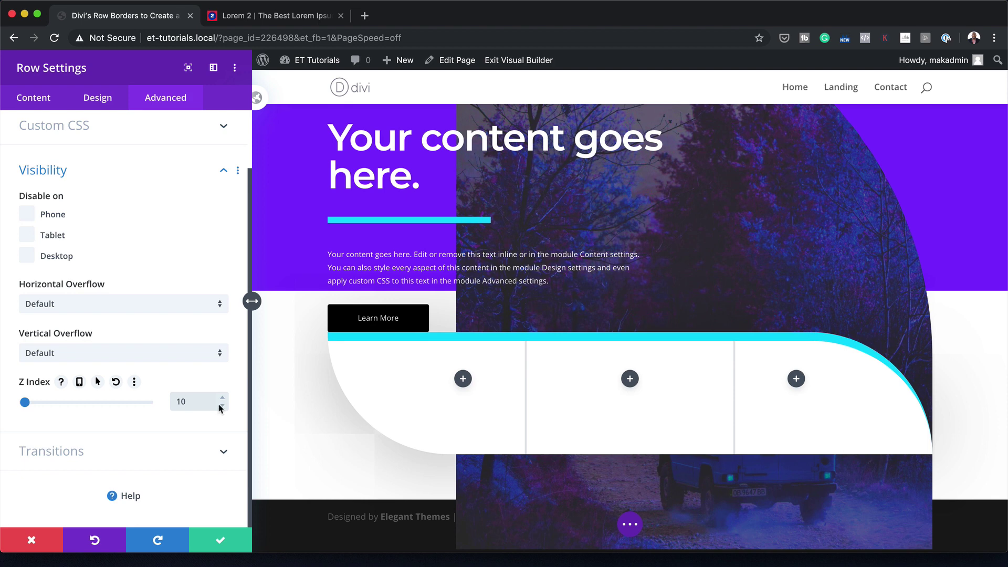
click(229, 543)
Add a Blurb module to the first column of the three-column row
scroll(385, 442, down, 2)
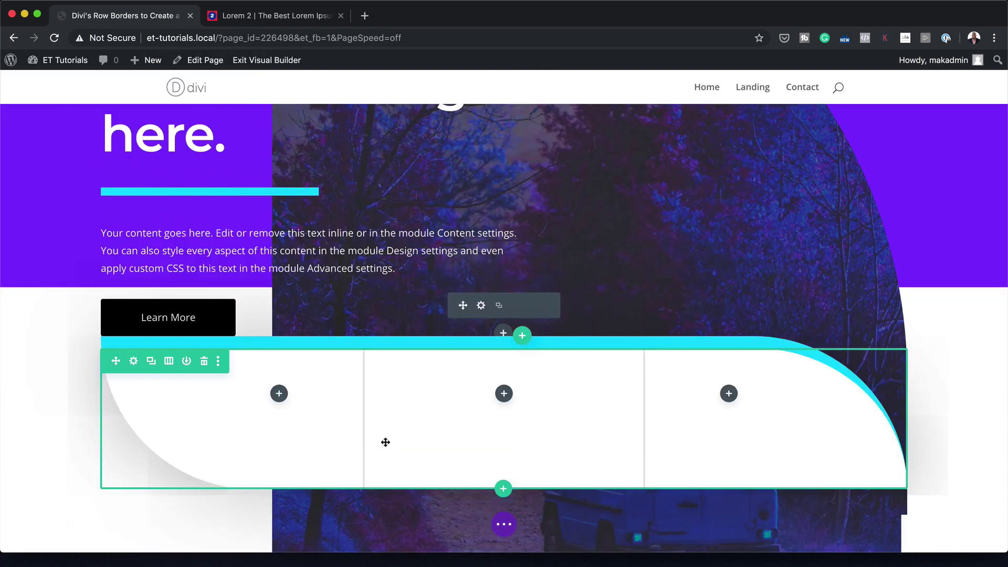
scroll(385, 442, down, 2)
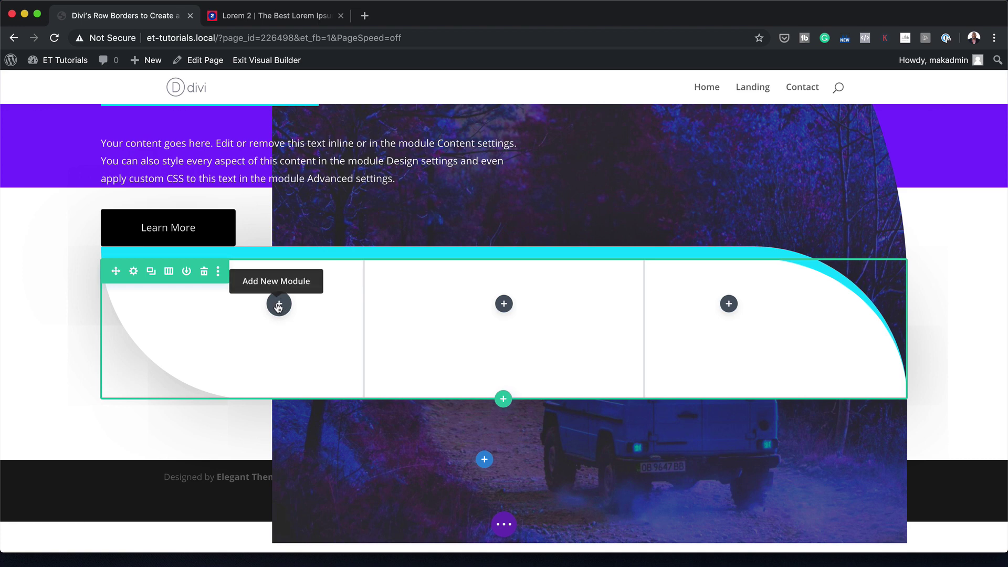
click(279, 304)
scroll(226, 403, down, 4)
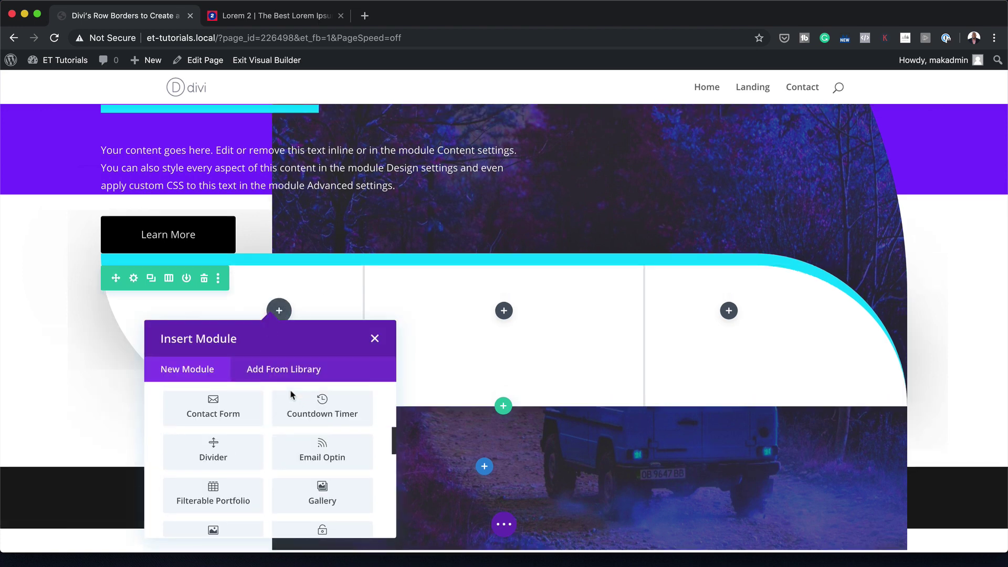
scroll(244, 398, up, 2)
scroll(245, 401, up, 3)
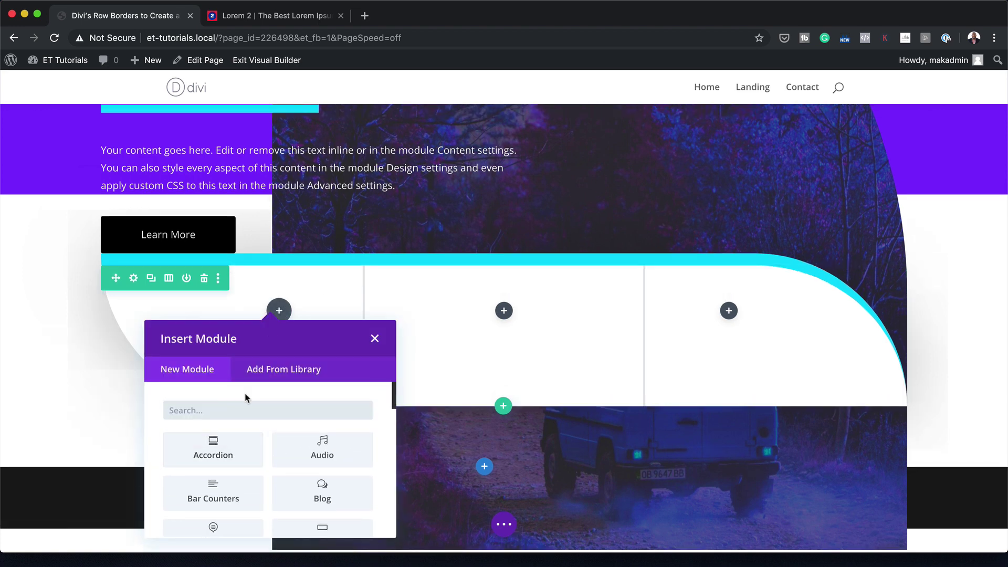
scroll(242, 399, down, 2)
click(218, 459)
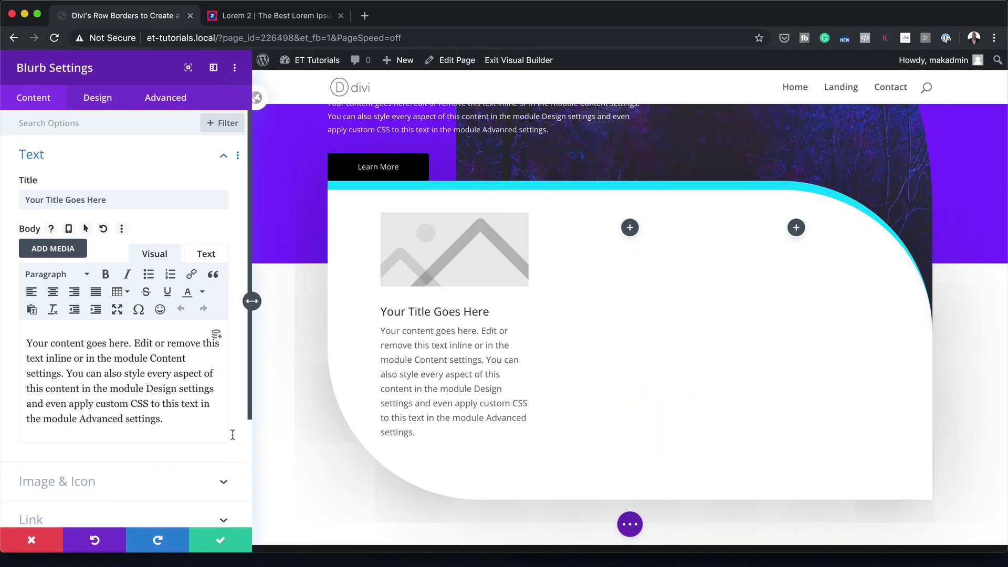
Replace the blurb's placeholder title with "Lorem"
double_click(134, 199)
triple_click(134, 198)
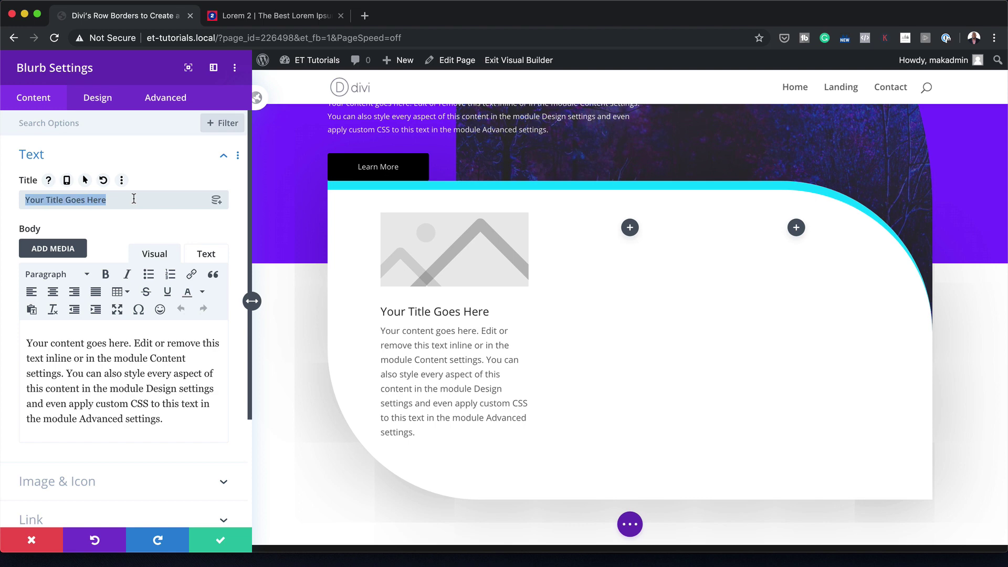
text(Lorem)
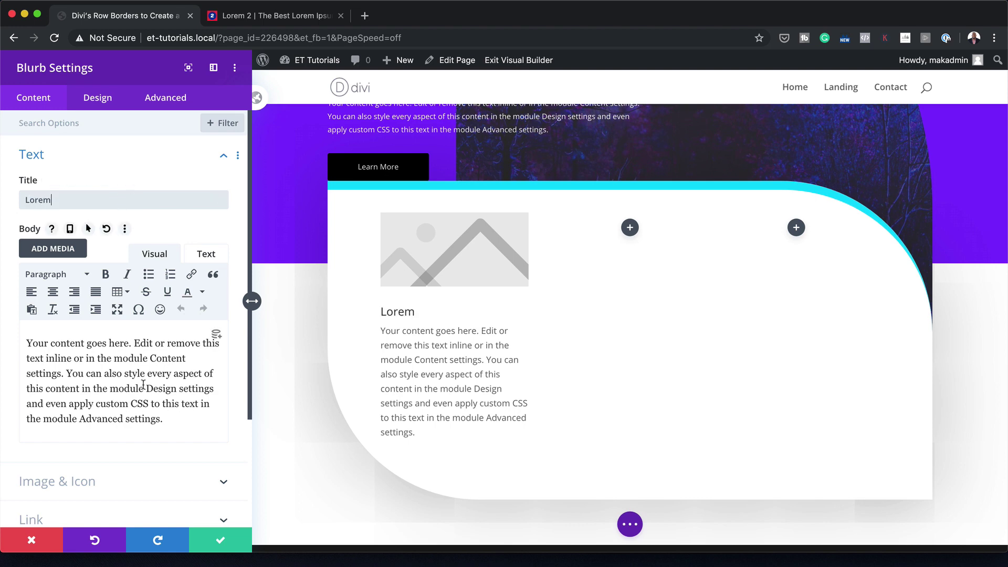
Enable the icon for the blurb in place of its image and choose the minus icon
scroll(139, 462, down, 3)
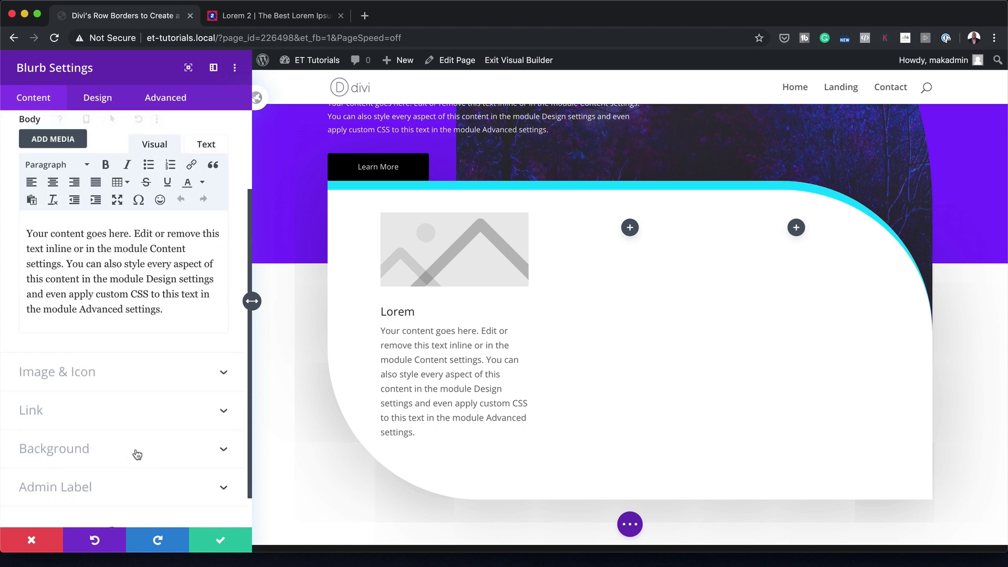
click(82, 371)
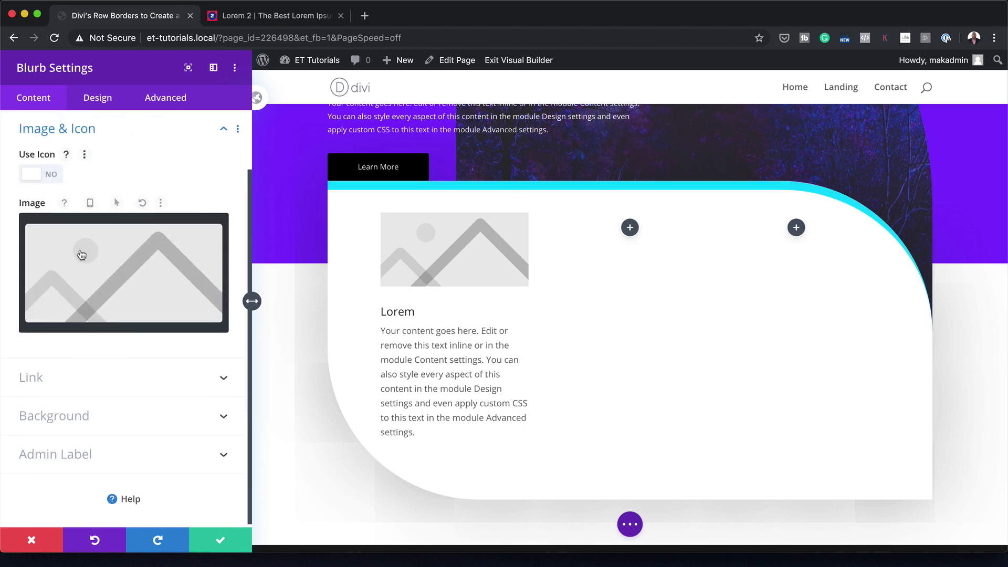
click(51, 177)
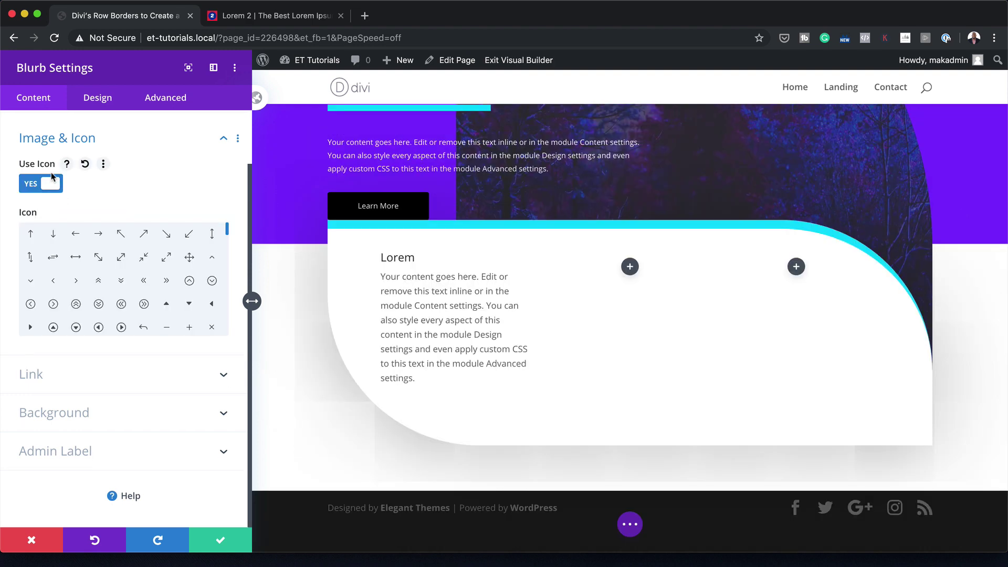
click(168, 329)
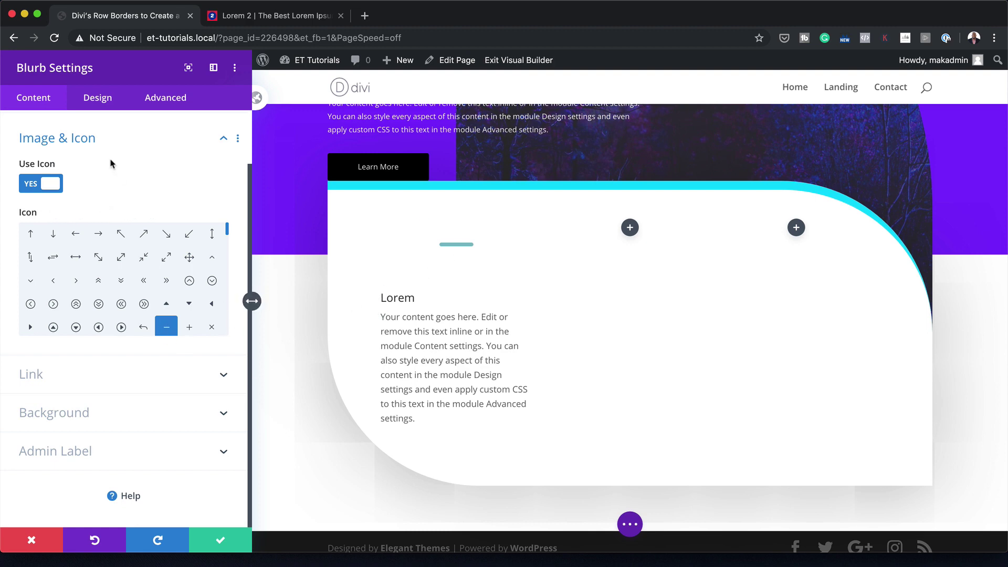
Center the blurb's text alignment in its design settings
click(102, 104)
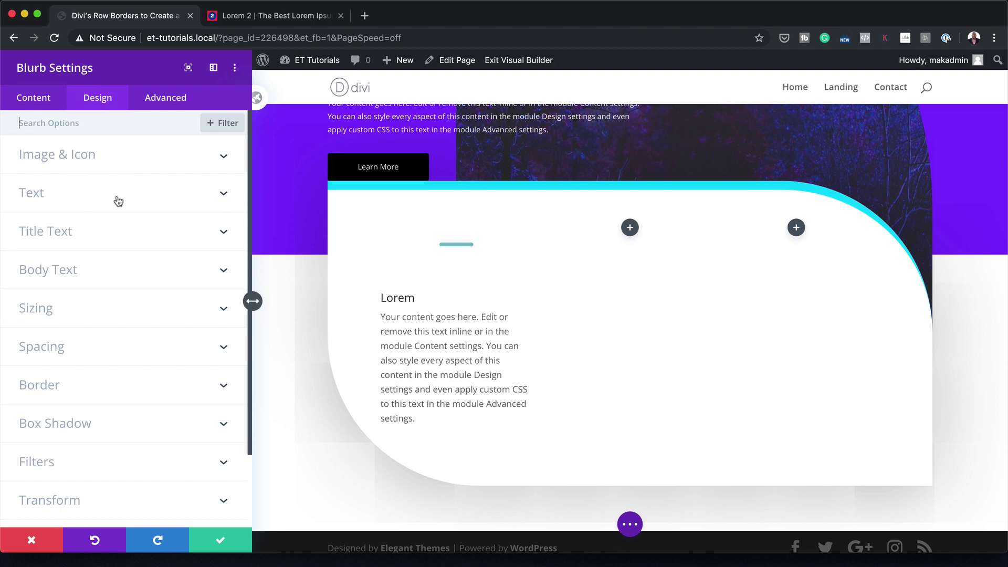
click(94, 197)
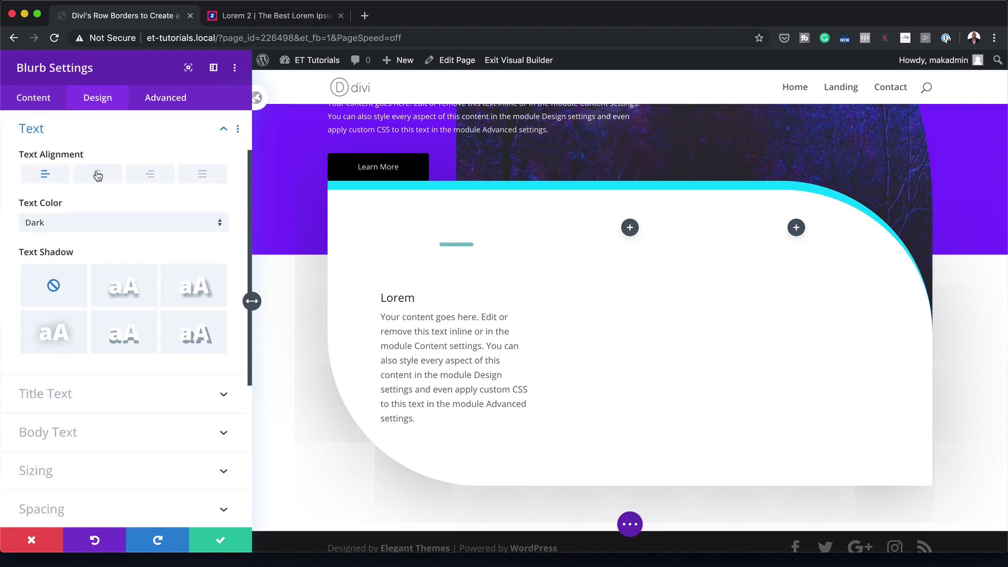
click(98, 176)
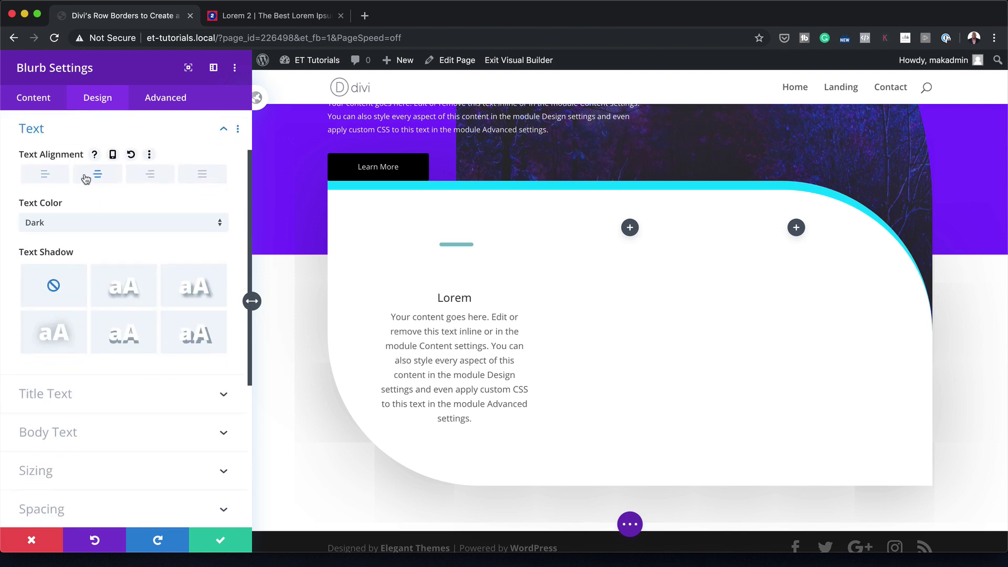
scroll(116, 194, up, 2)
click(226, 200)
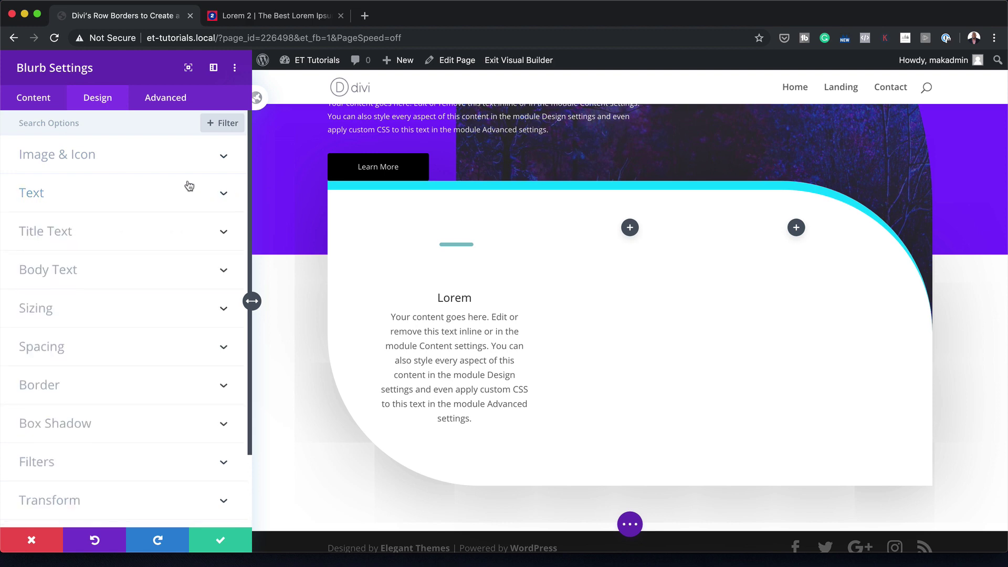
Enable a custom icon font size for the blurb and set it to 5vw
click(136, 157)
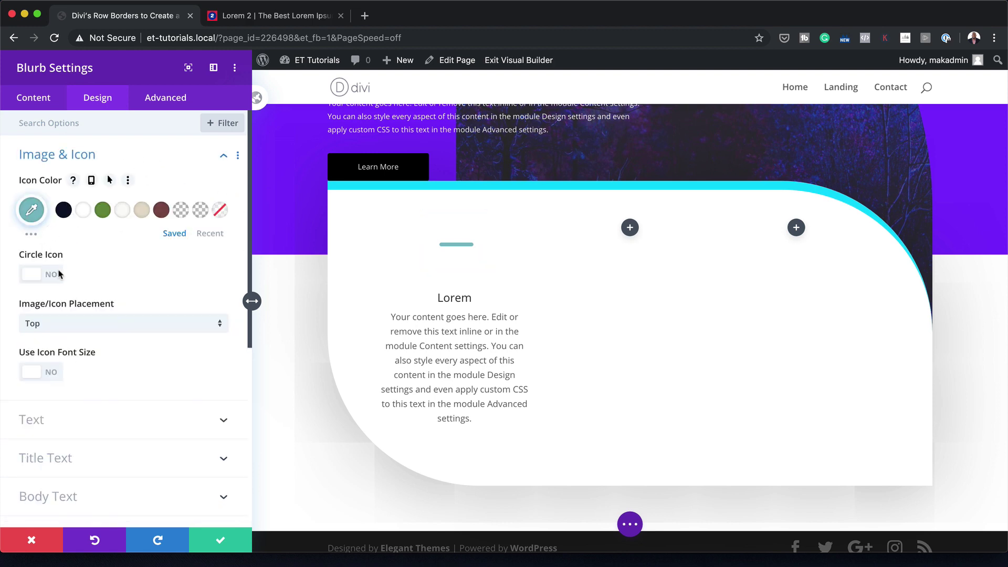
click(50, 373)
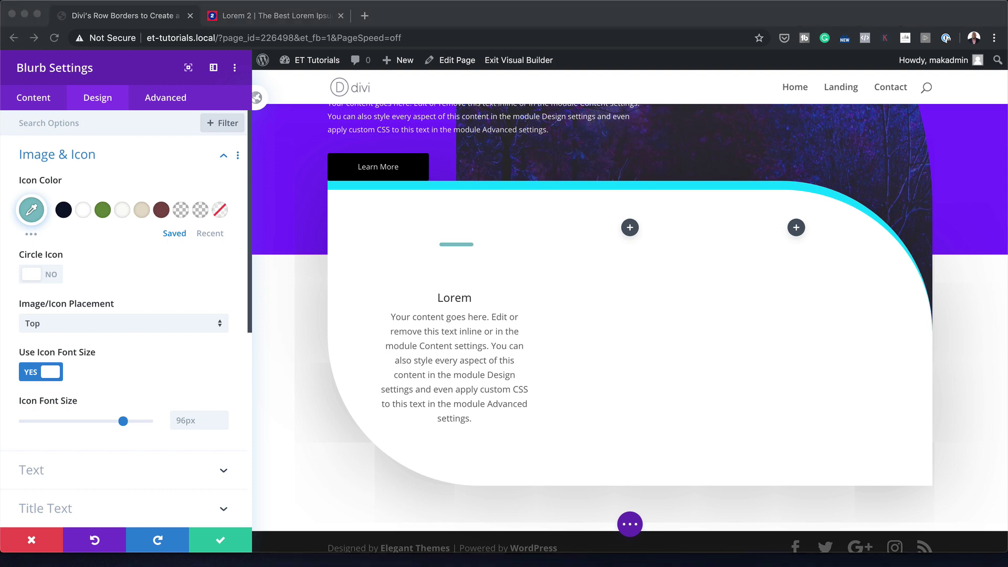
click(193, 428)
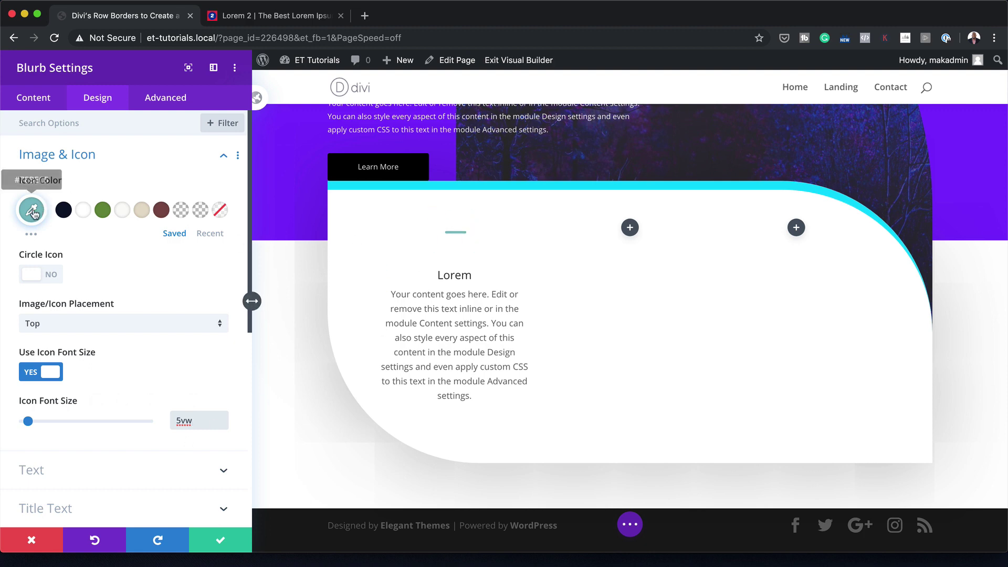
Set the blurb's icon color to black (#000000) from the recent colors
click(211, 236)
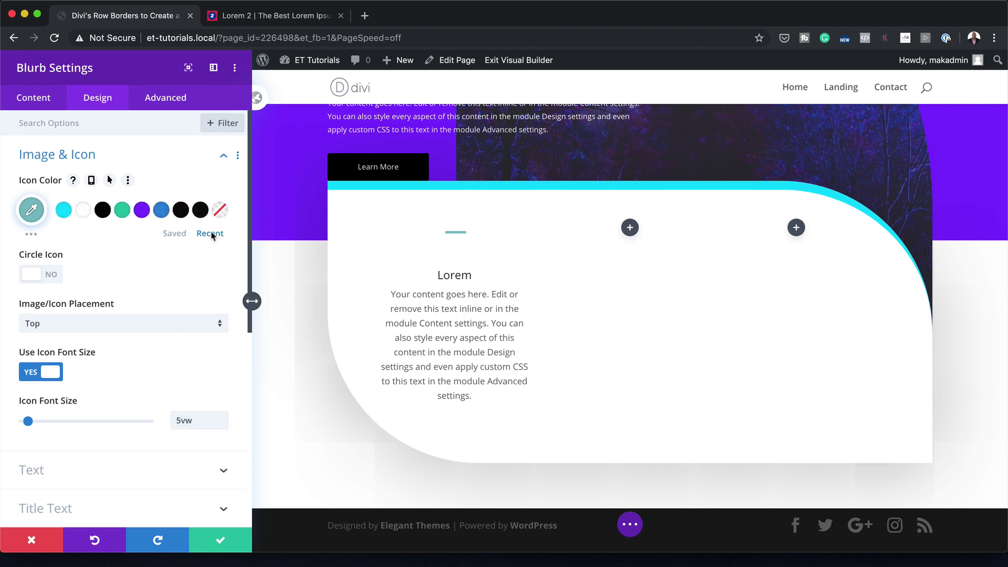
click(103, 211)
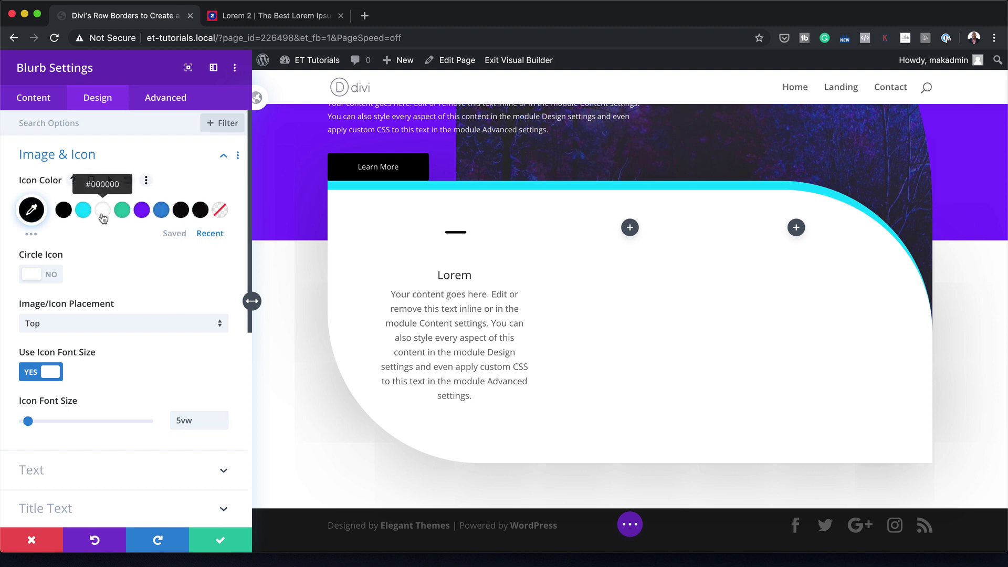
click(34, 210)
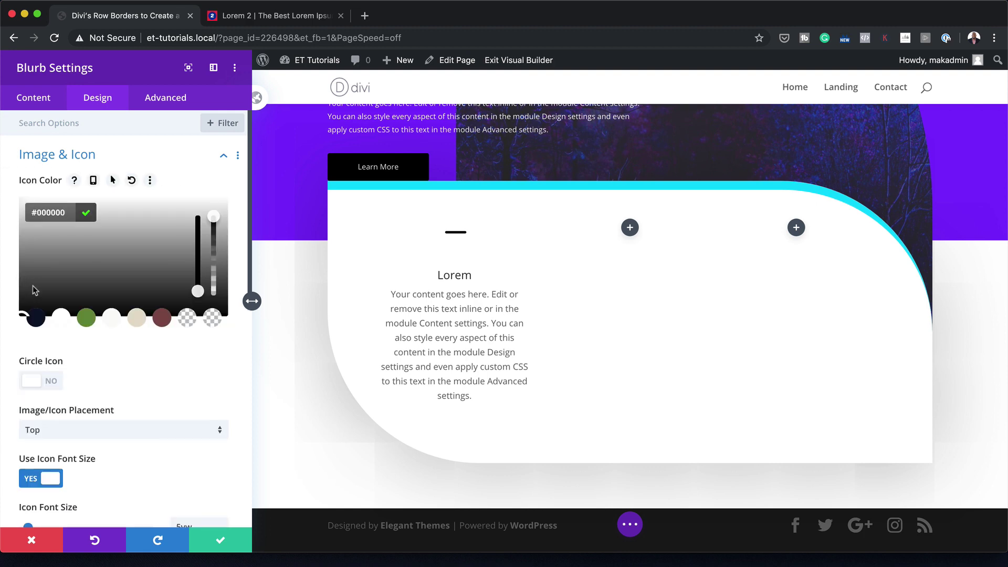
key(Return)
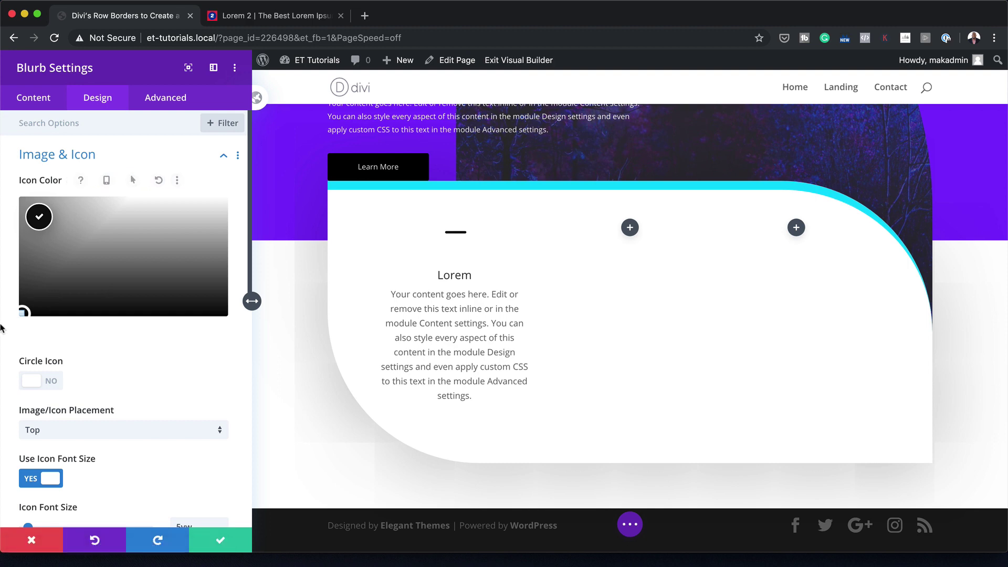
click(5, 321)
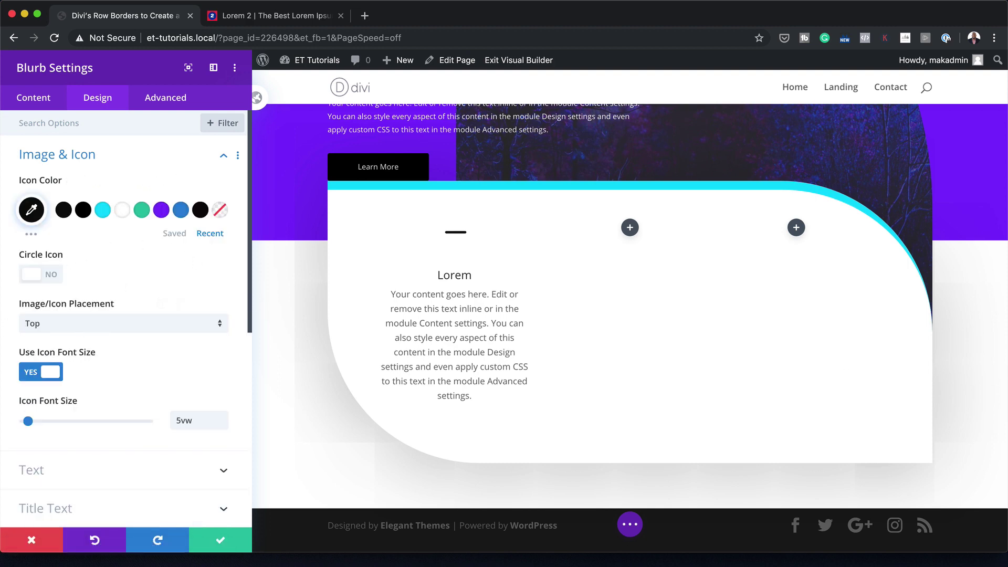
click(224, 158)
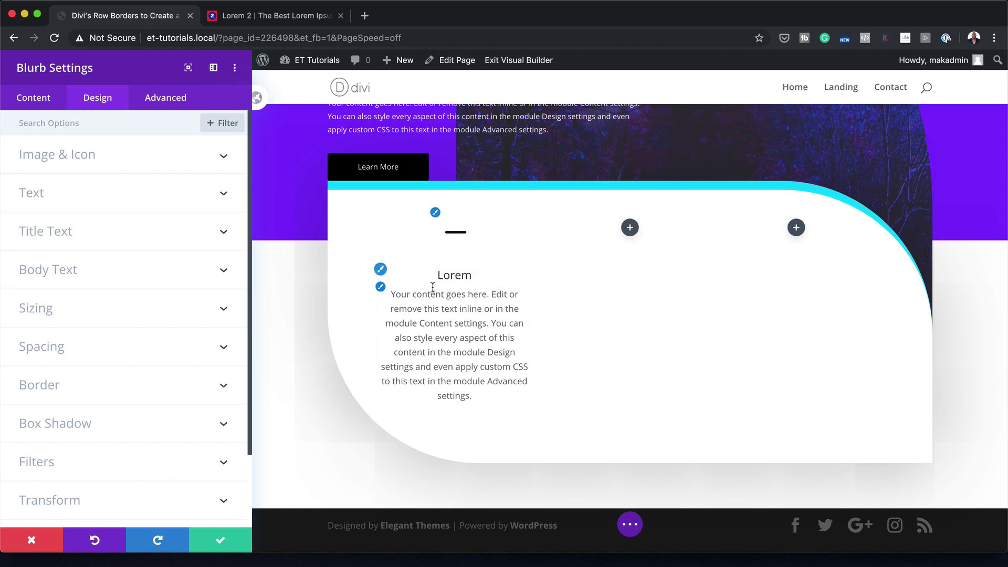
Style the blurb's title with the Montserrat font, Bold weight and black (#000000) text color
click(381, 270)
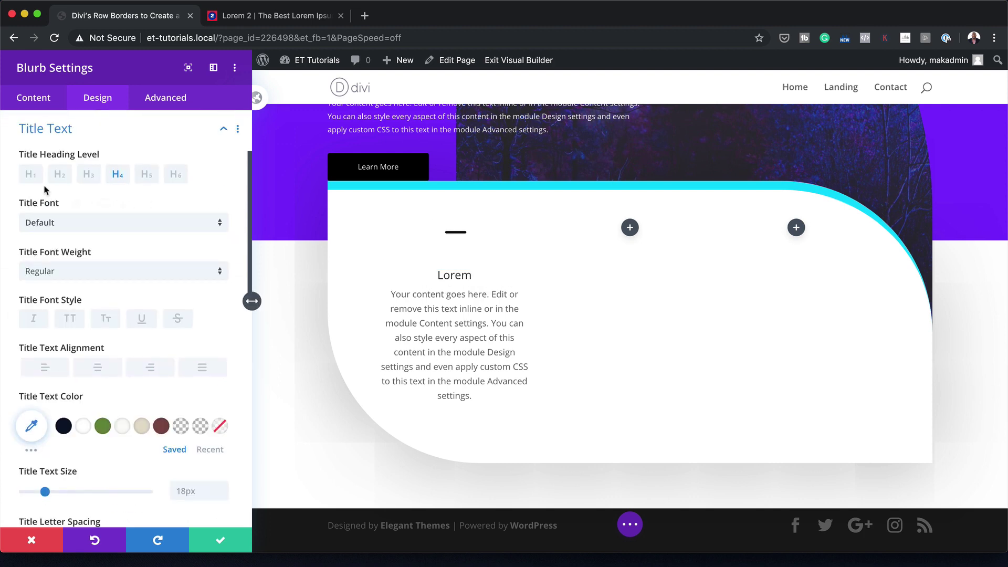
click(85, 227)
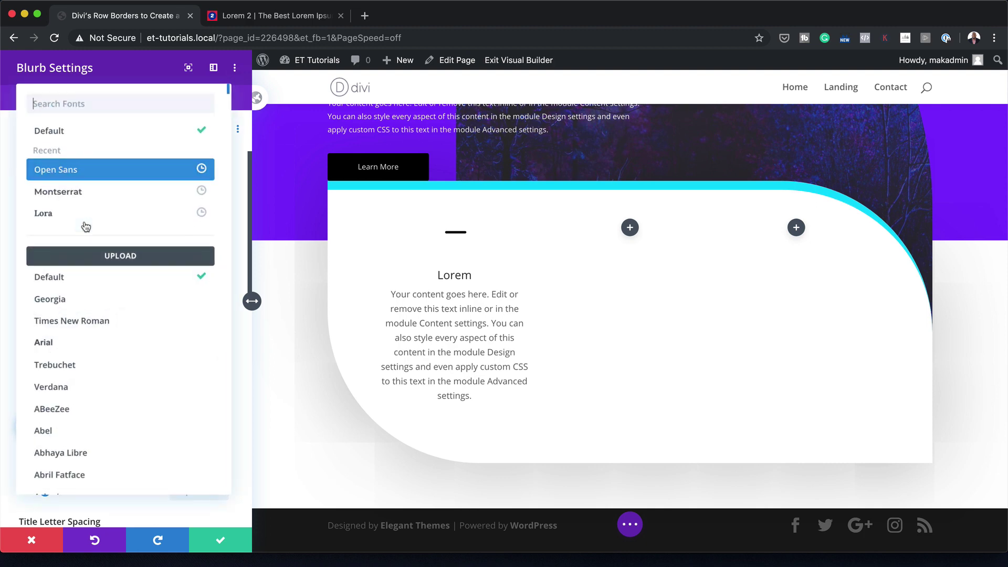
click(87, 194)
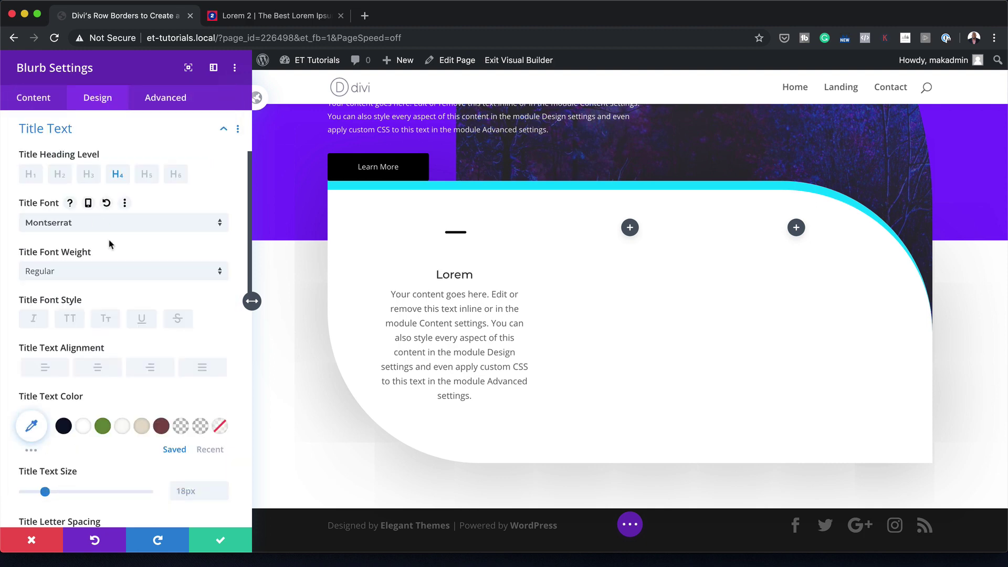
click(123, 273)
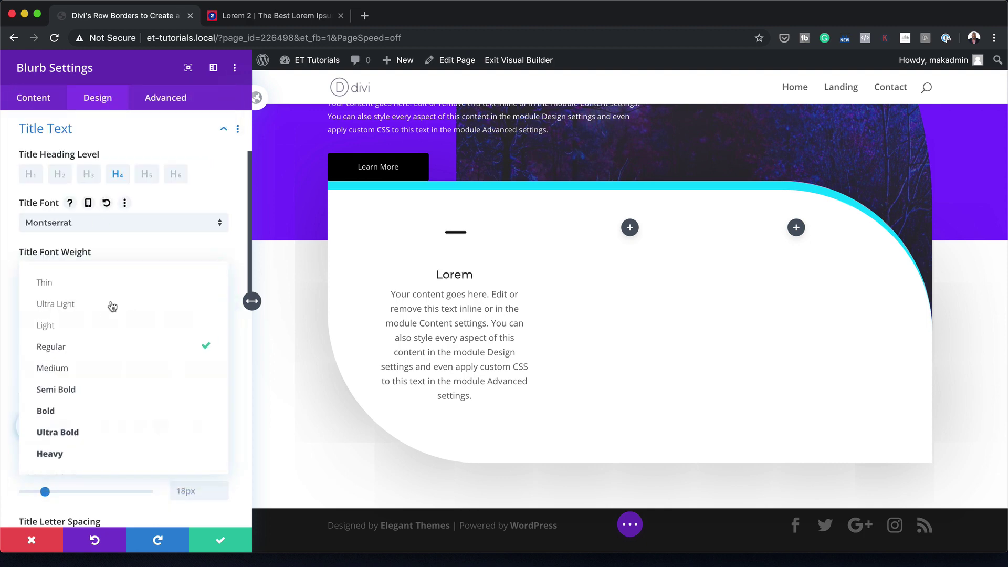
click(120, 410)
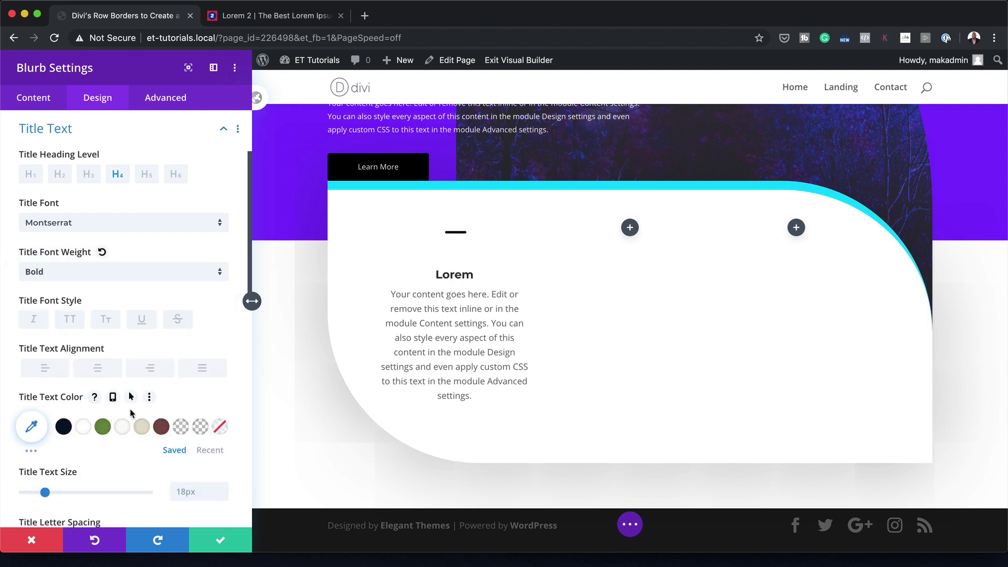
click(210, 450)
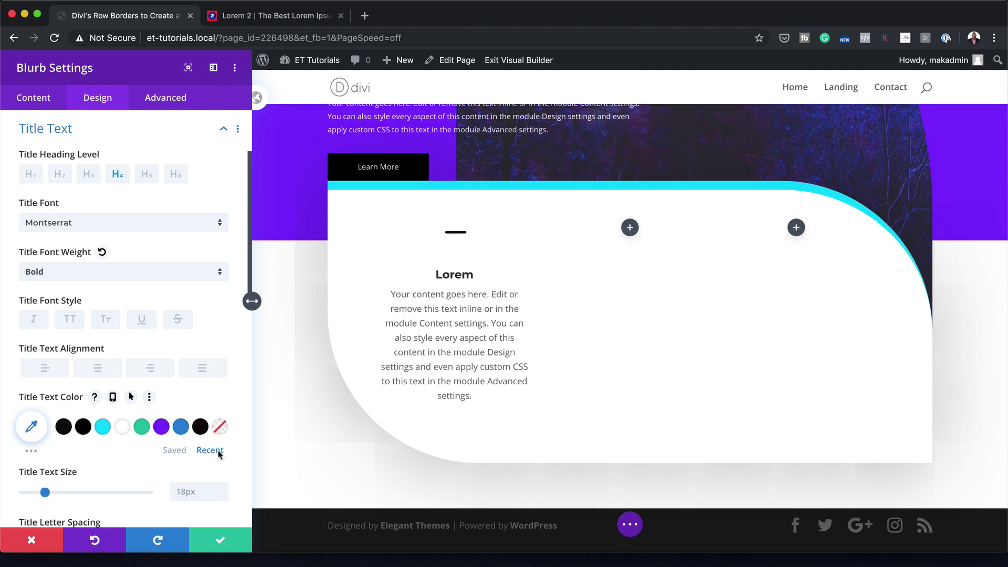
click(83, 427)
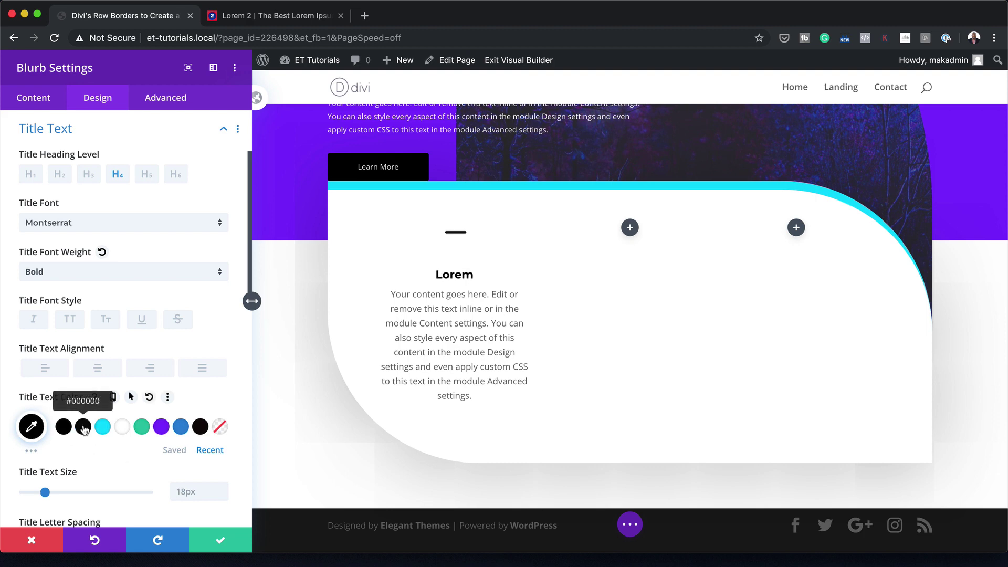
Set the blurb's title text size to 1.1vw and its letter spacing to -1px
scroll(105, 367, down, 3)
click(191, 395)
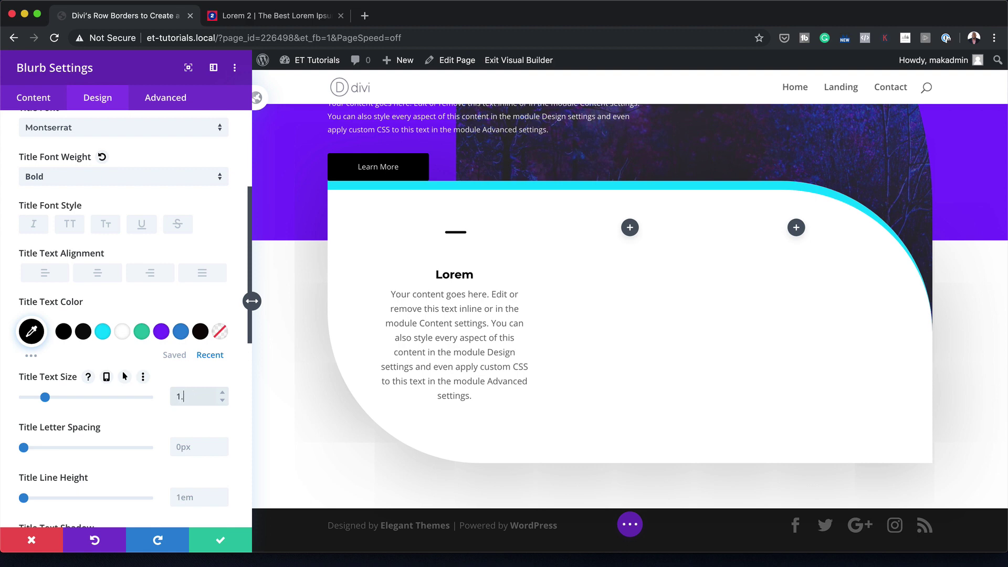
text(1.1vw)
click(196, 444)
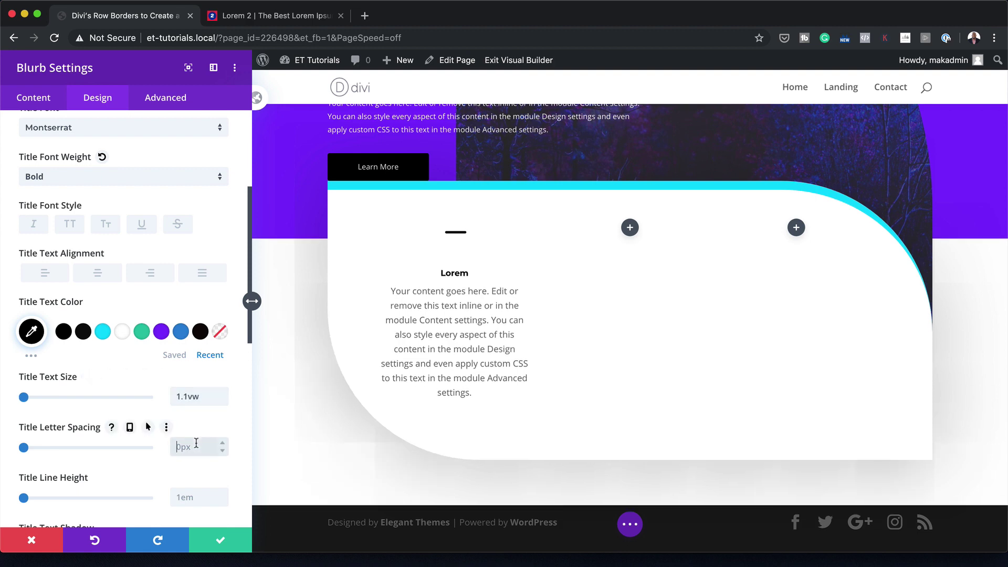
text(-1px)
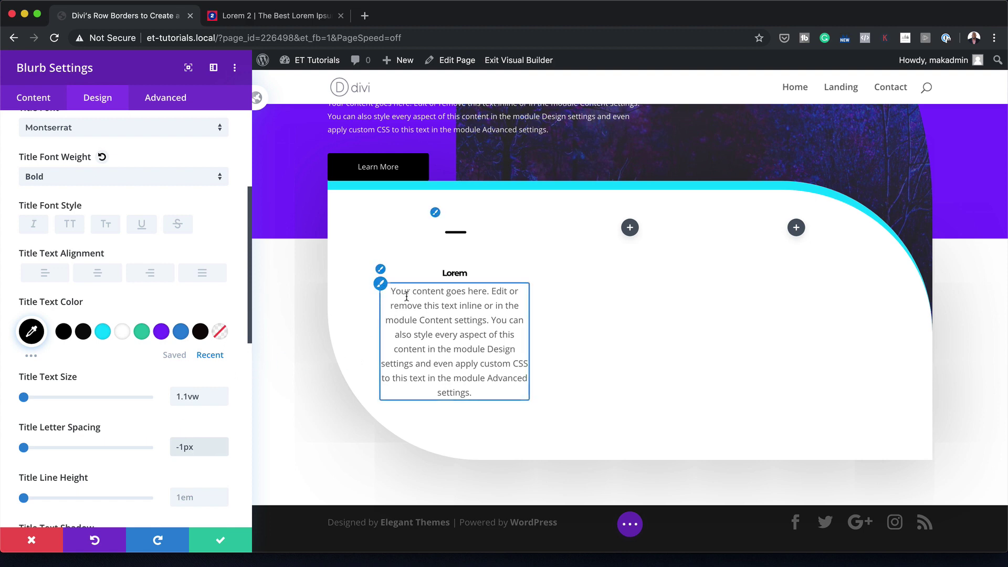
Set the blurb's body font to Open Sans and its body text size to 0.8vw
click(380, 284)
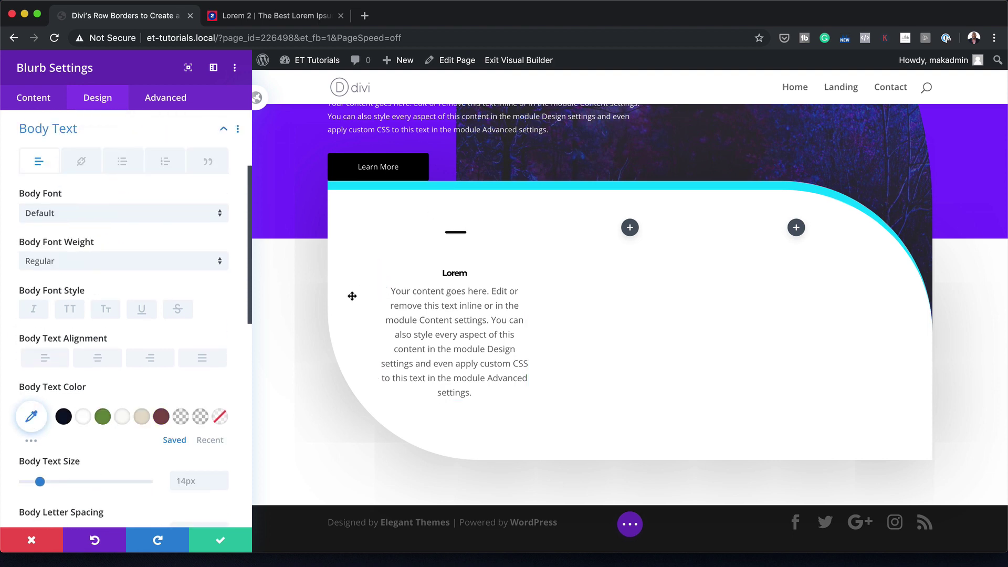
click(93, 217)
click(94, 176)
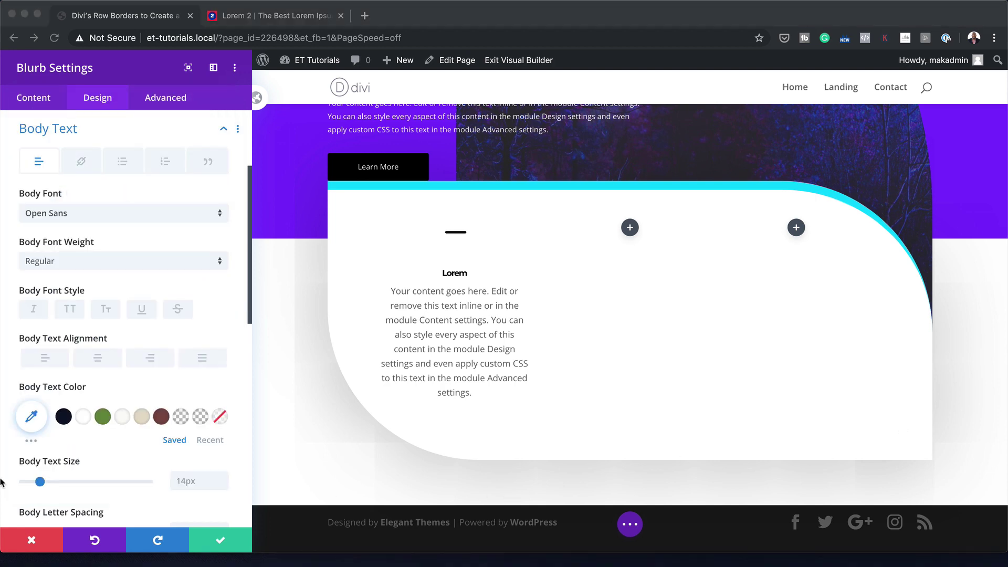
scroll(120, 479, down, 3)
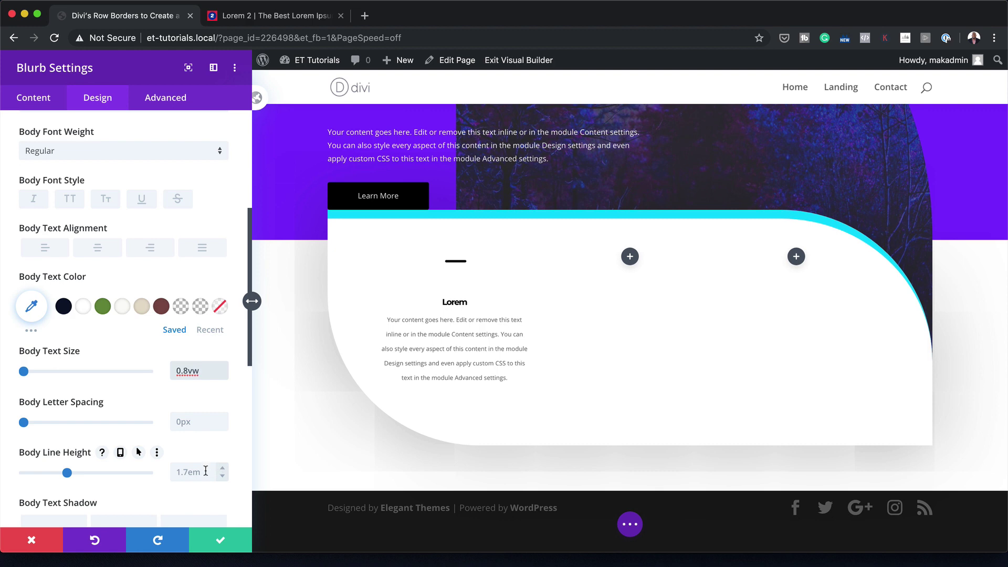
Set the blurb's body line height to 1.5vw and save the blurb settings
scroll(205, 471, down, 2)
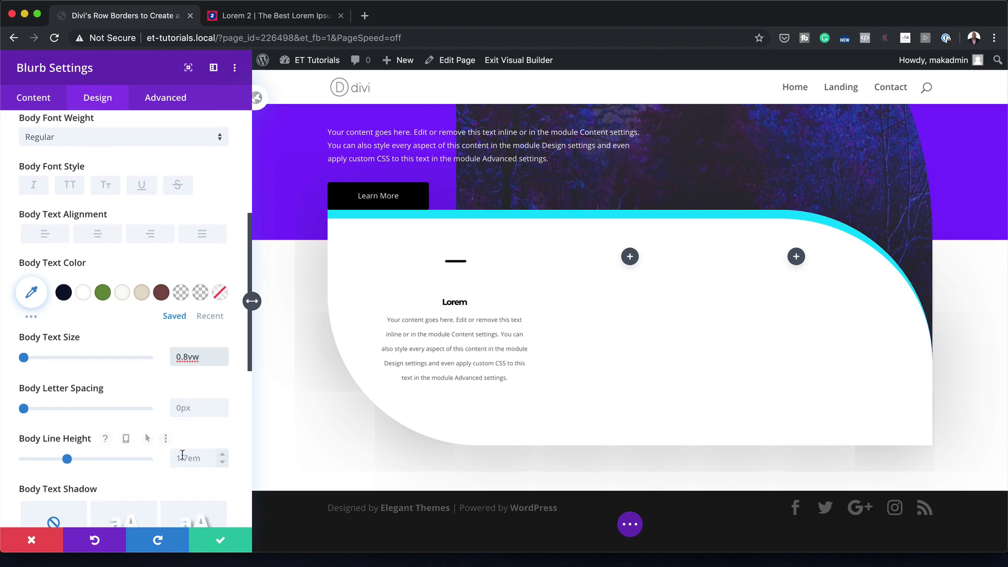
click(217, 463)
key(ctrl+a)
text(1.5vw)
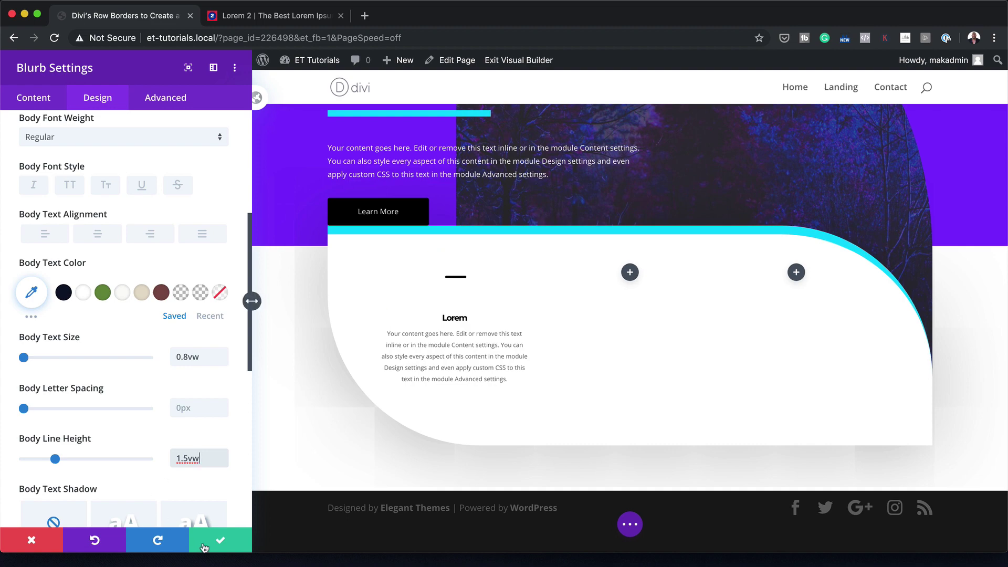
click(221, 543)
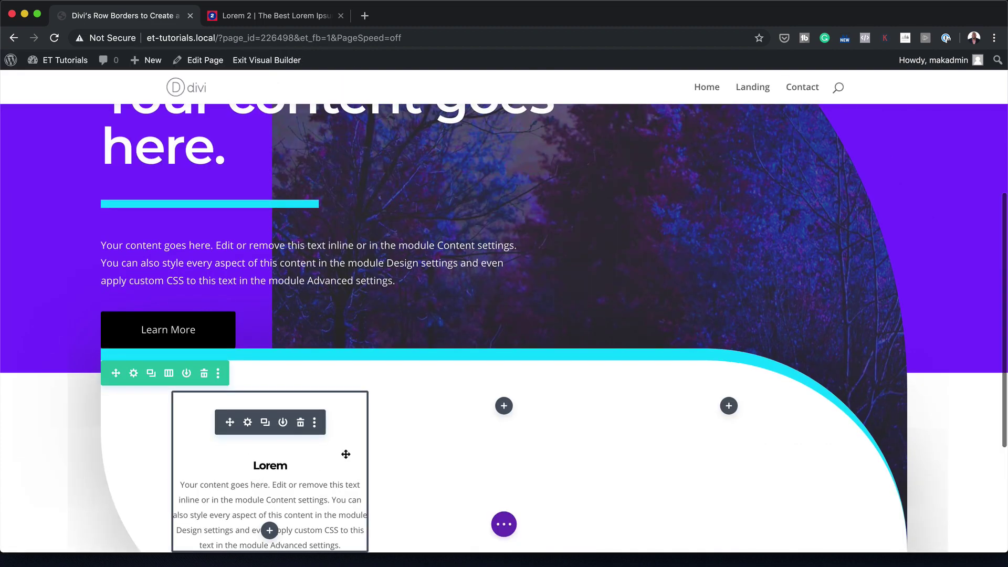
Retitle the middle column's blurb as Ipsum and the third column's blurb as Dolor
scroll(346, 455, down, 4)
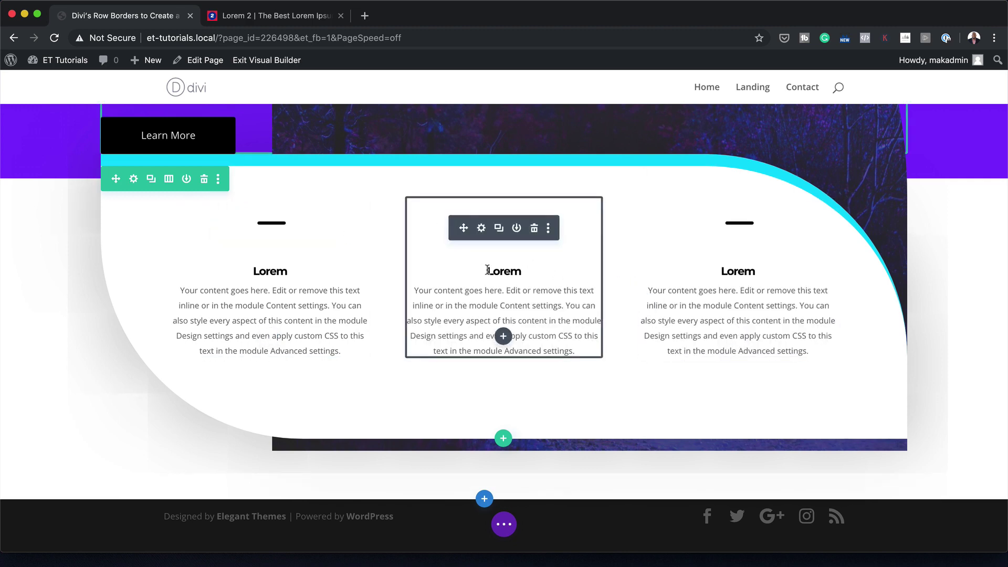
drag(487, 270, 522, 270)
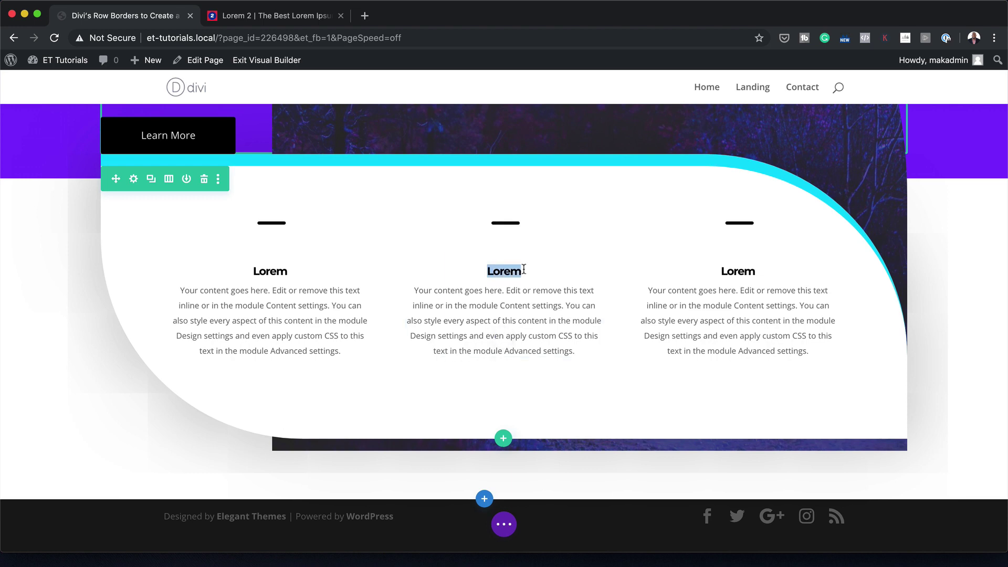
text(Ipsum)
click(718, 272)
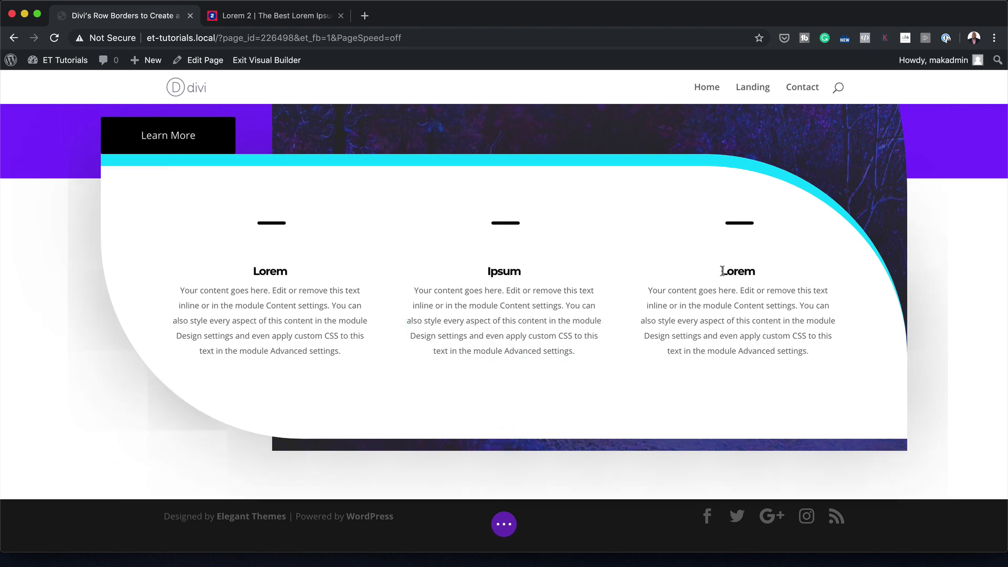
drag(722, 271, 764, 273)
text(Dolor)
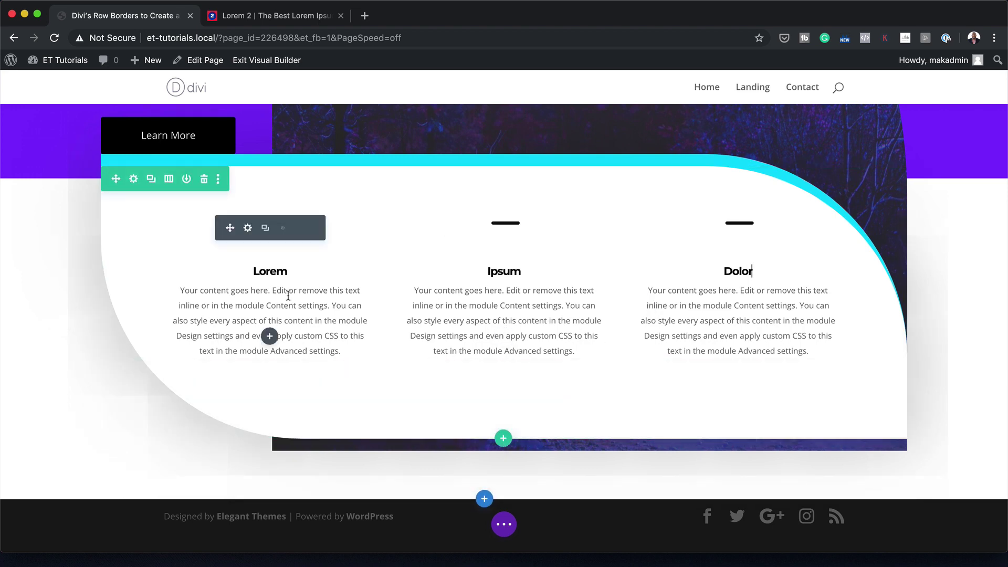
click(544, 470)
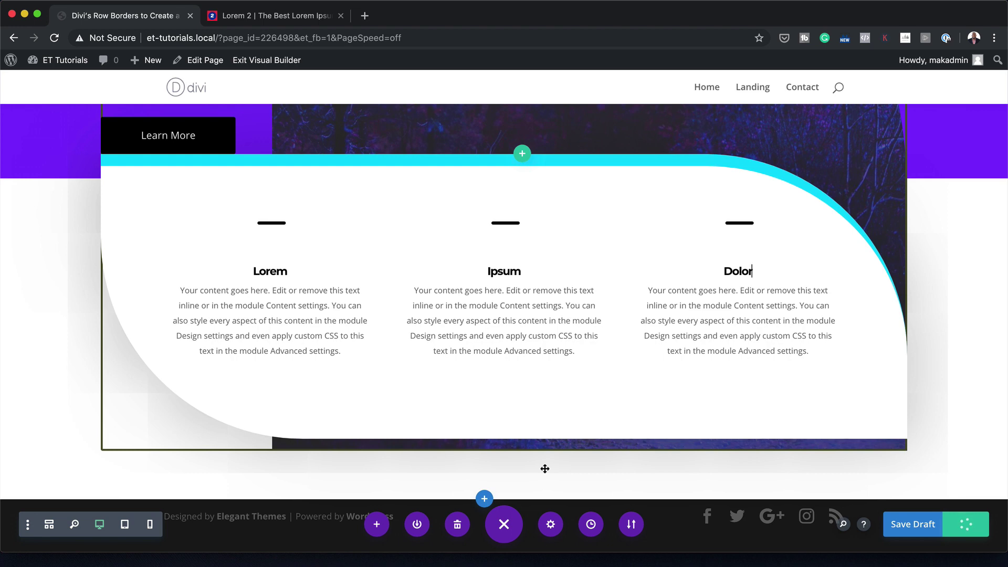
Exit the Visual Builder with all changes saved and review the published page from hero to blurb row
click(275, 60)
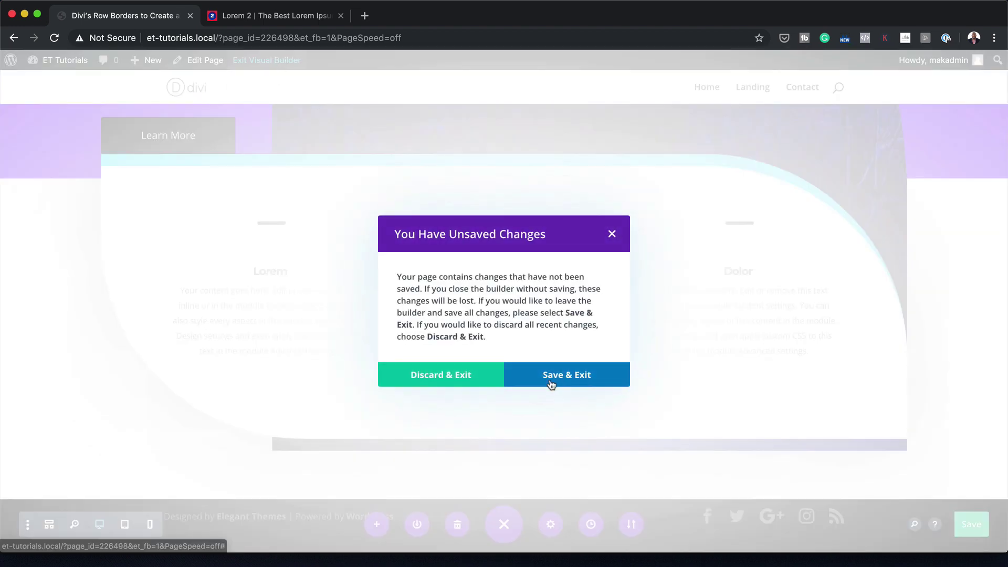
click(550, 383)
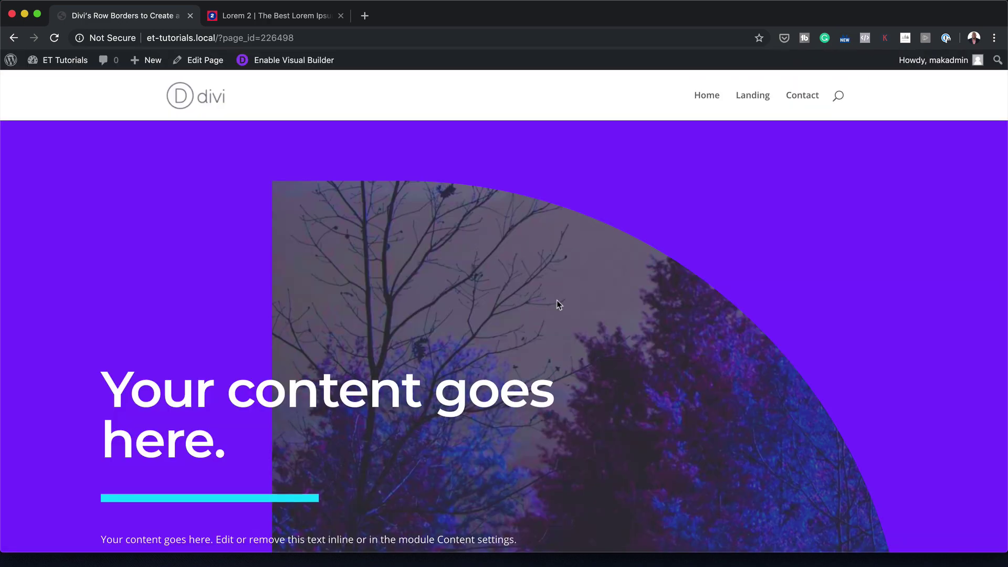
scroll(920, 252, down, 5)
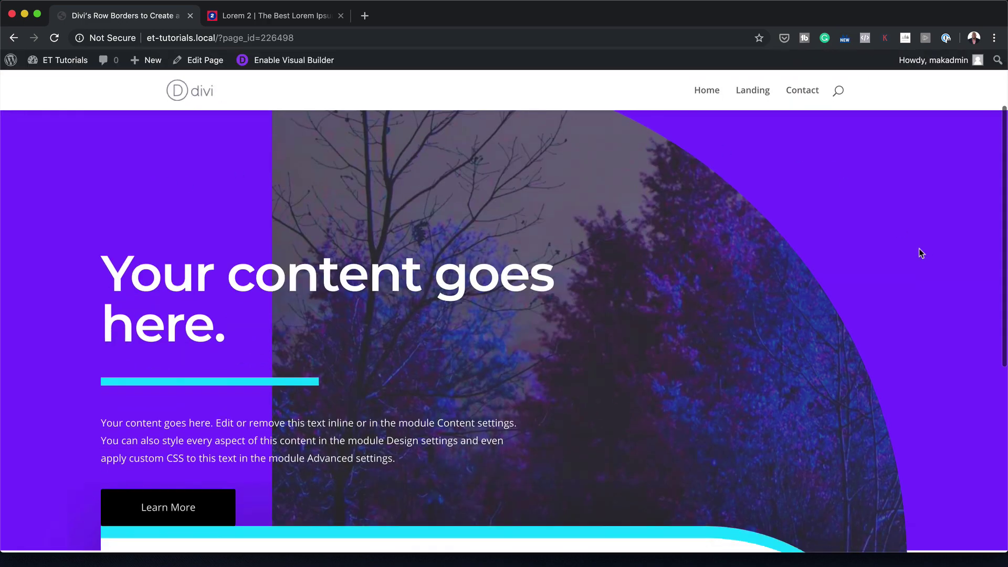
scroll(920, 250, down, 4)
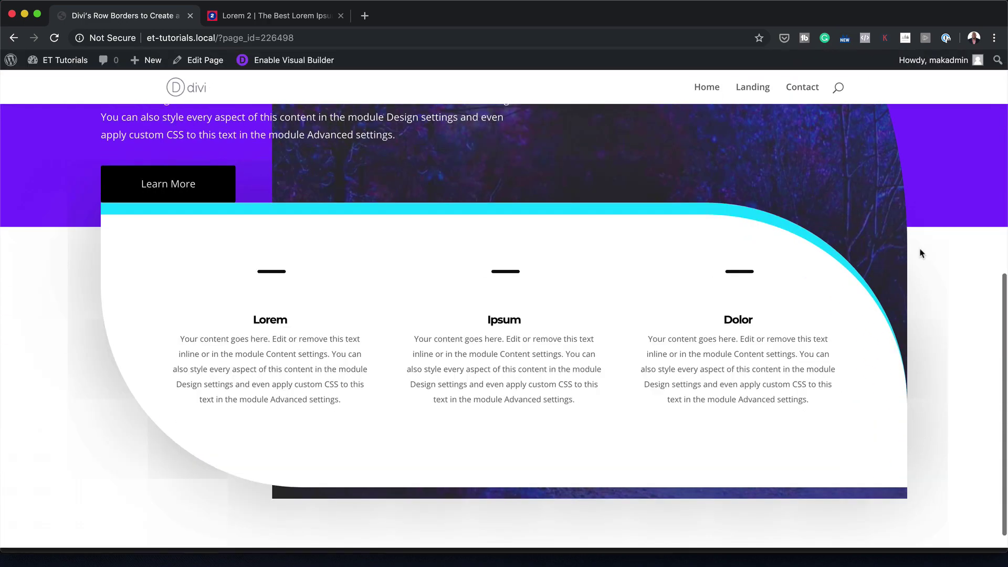
scroll(919, 251, up, 9)
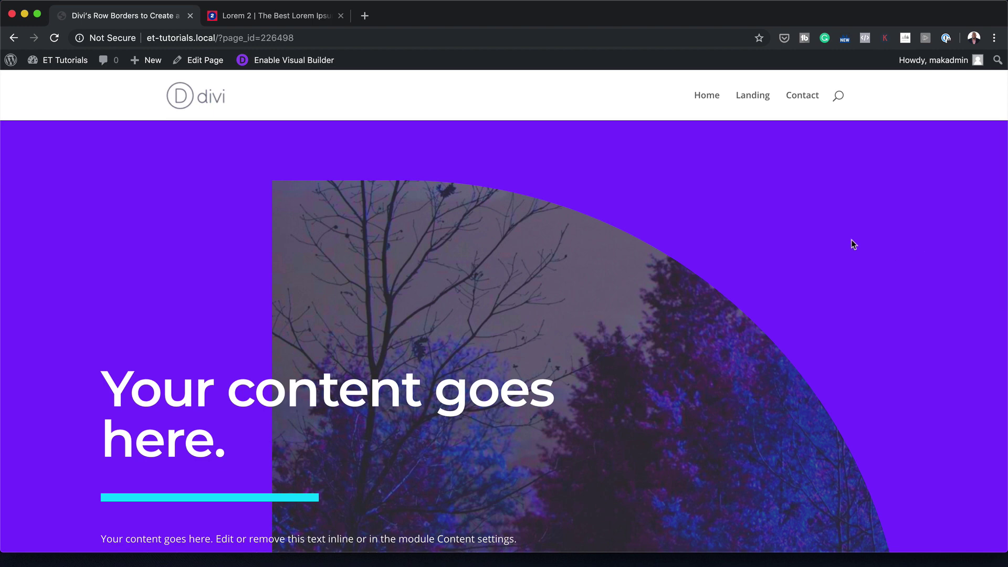
click(766, 8)
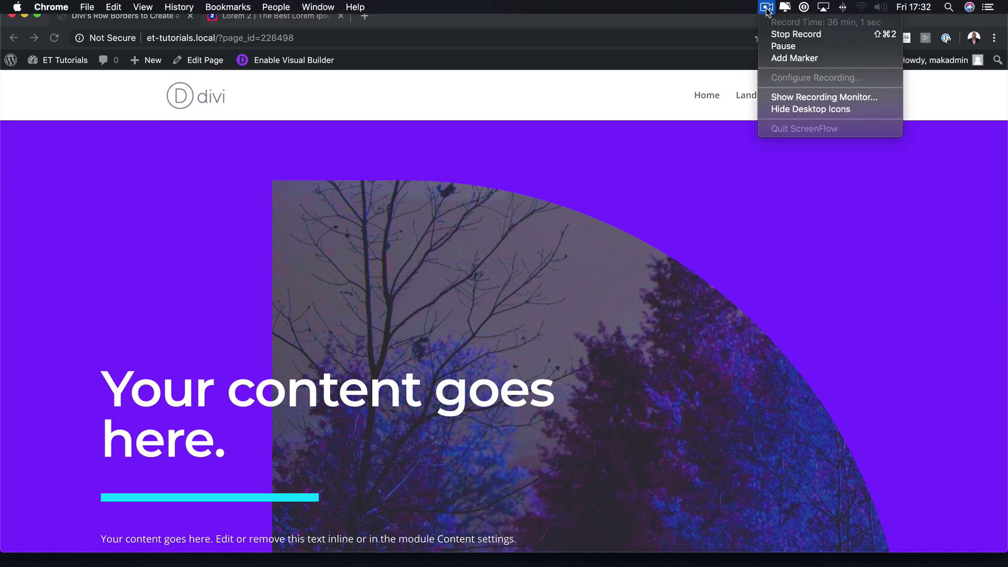
click(789, 34)
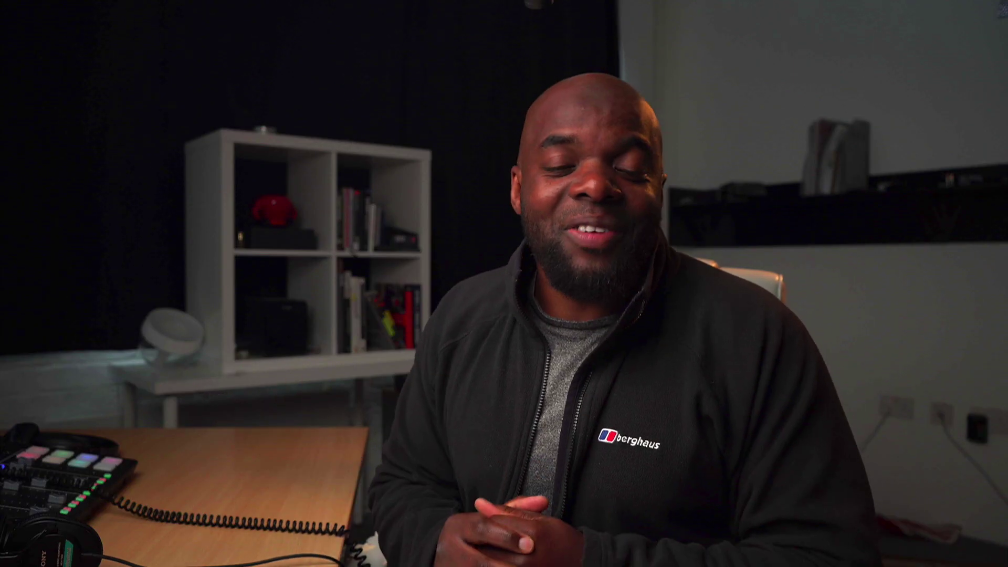